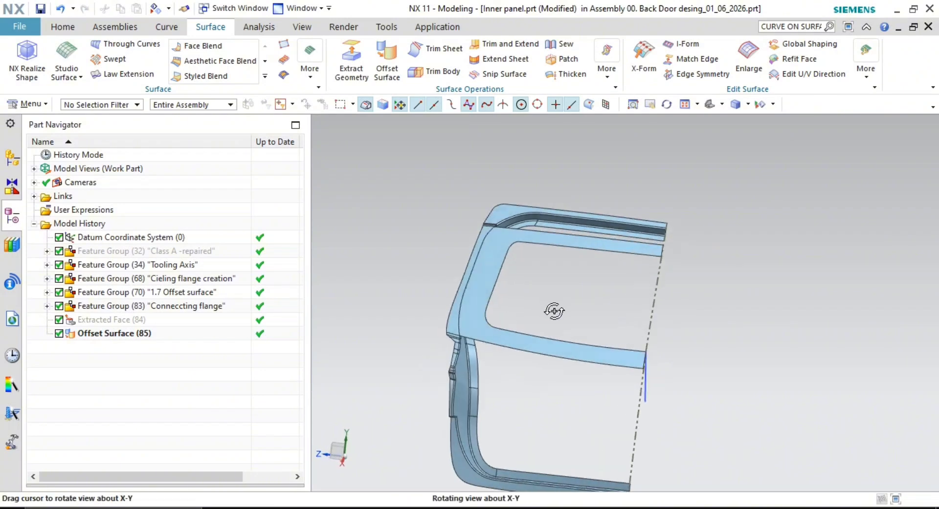
- Examine the inner panel's window frame, upper channel and flange edges from several viewing angles
scroll(461, 351, "up", 2)
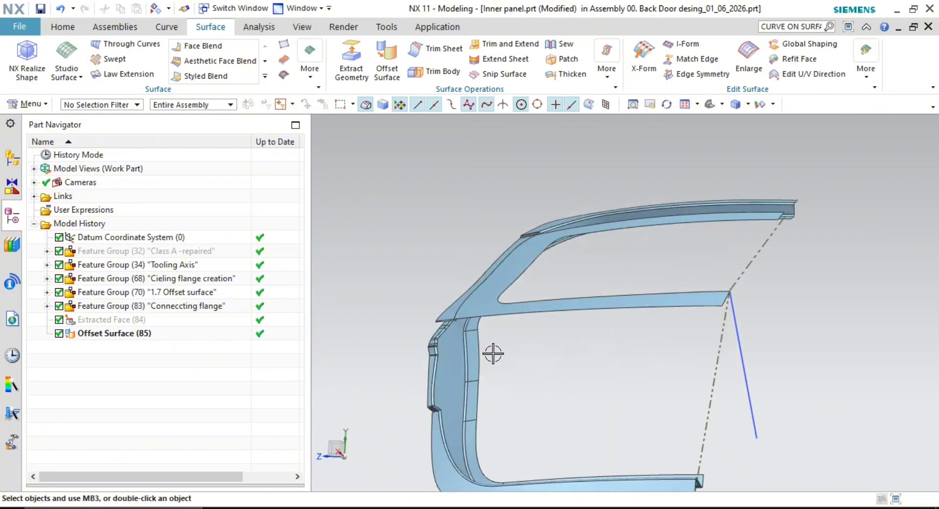
middle_click_drag(493, 354, 493, 398)
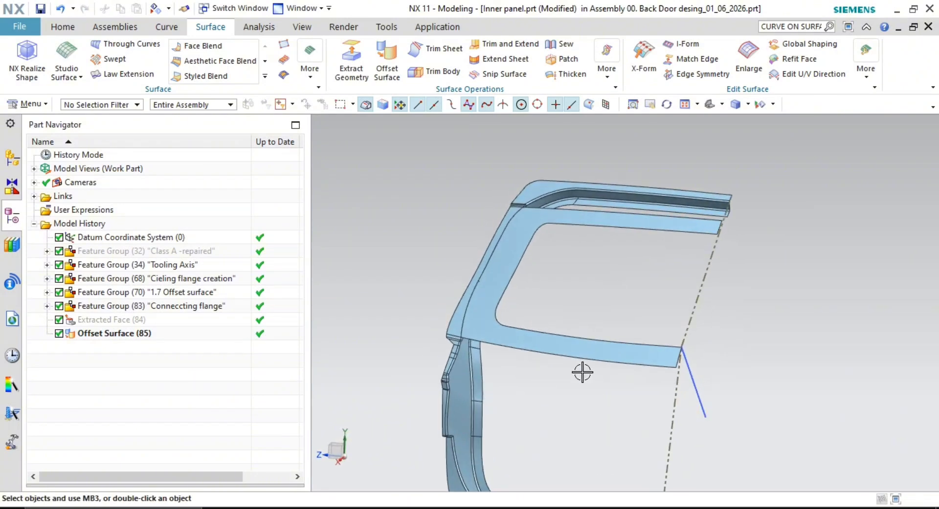
middle_click_drag(582, 372, 550, 372, "shift")
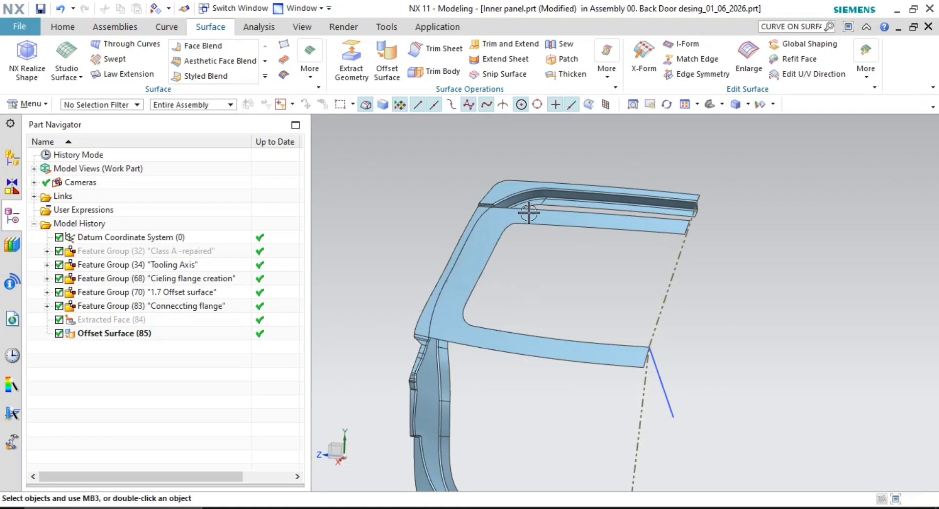
middle_click_drag(562, 312, 556, 289)
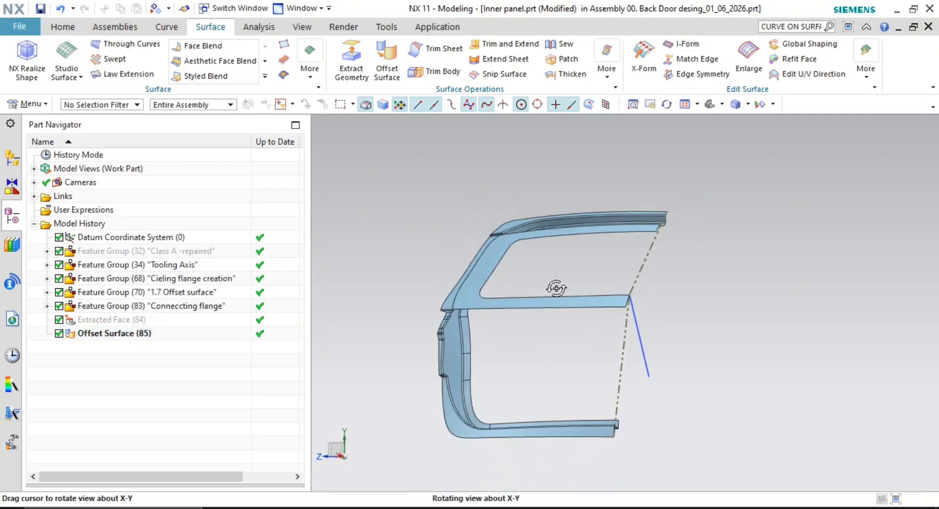
scroll(573, 277, "up", 3)
mouse_move(541, 336)
middle_mouse_down()
mouse_move(530, 342)
mouse_move(571, 322)
mouse_move(606, 322)
mouse_move(611, 306)
mouse_move(588, 308)
mouse_move(615, 316)
mouse_move(589, 292)
mouse_move(582, 312)
mouse_move(608, 316)
mouse_move(597, 299)
mouse_move(618, 310)
mouse_move(529, 323)
middle_mouse_up()
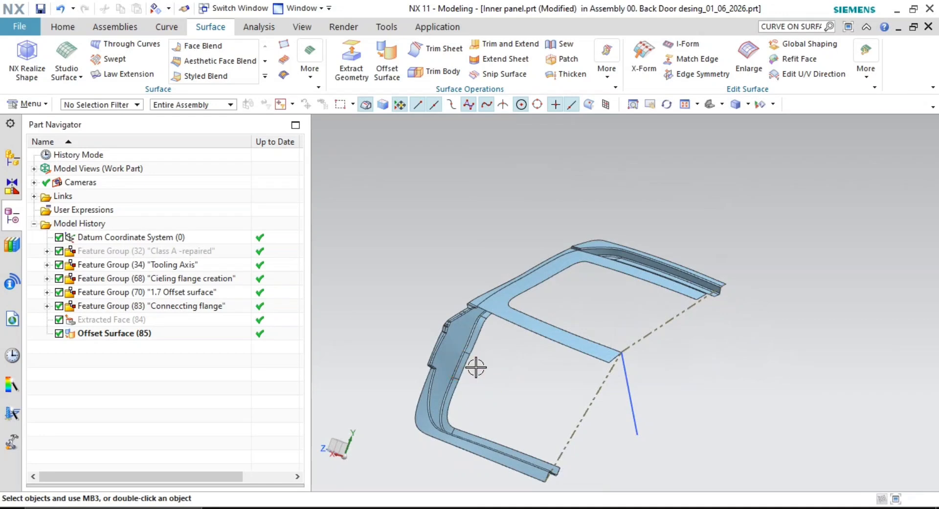
middle_click_drag(475, 367, 613, 386)
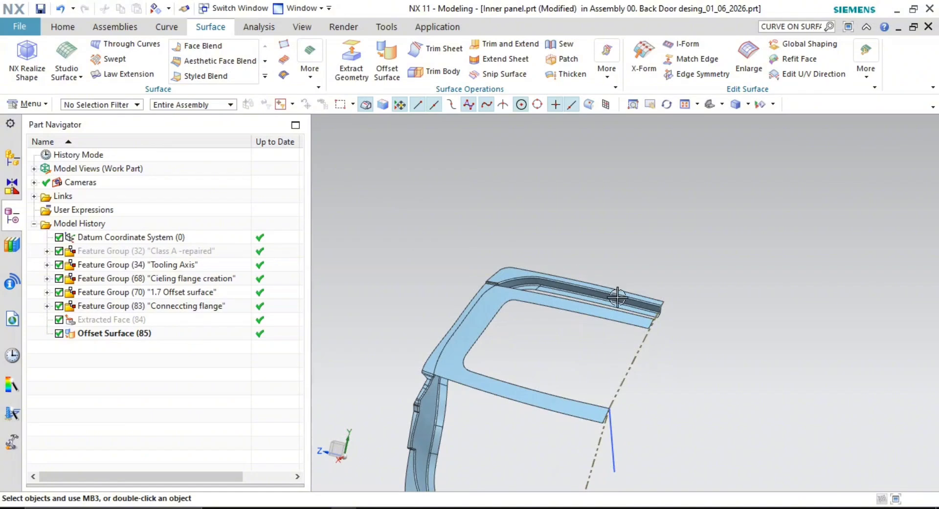
scroll(614, 349, "down", 4)
middle_click_drag(622, 341, 565, 279)
scroll(701, 395, "up", 4)
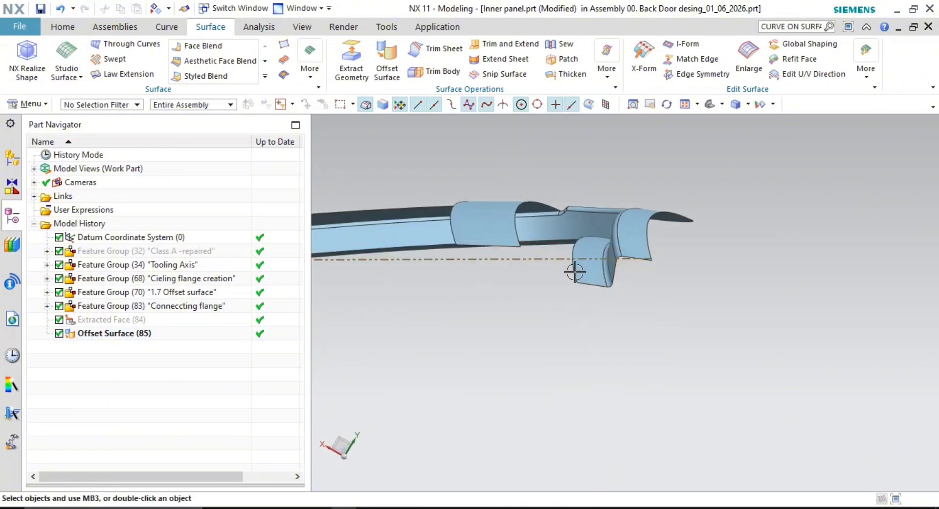
scroll(544, 220, "down", 2)
middle_click_drag(551, 248, 587, 284, "shift")
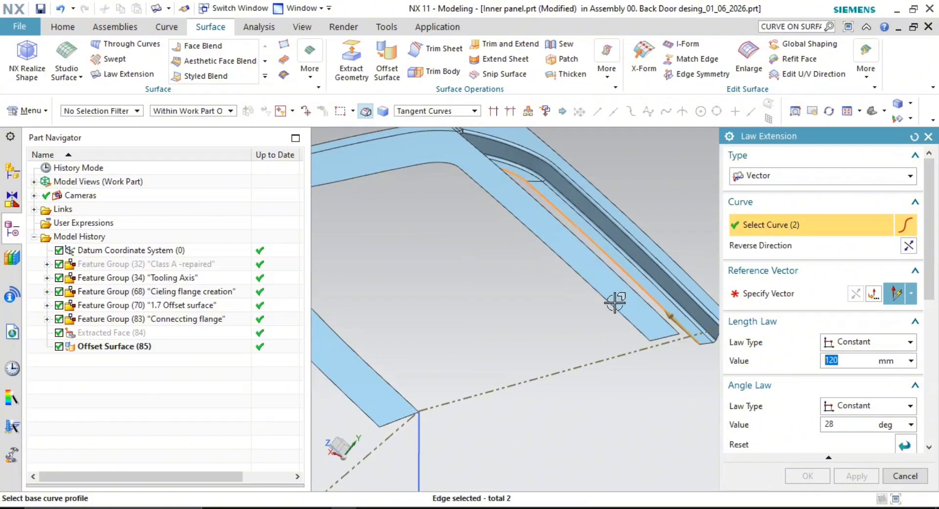
- For a vector-type law extension, select the inner flange edges along the upper channel, side and lower rail as the base curve
scroll(557, 378, "down", 4)
middle_click_drag(538, 376, 562, 329, "shift")
scroll(478, 321, "up", 2)
middle_click_drag(478, 321, 478, 310)
scroll(585, 207, "up", 5)
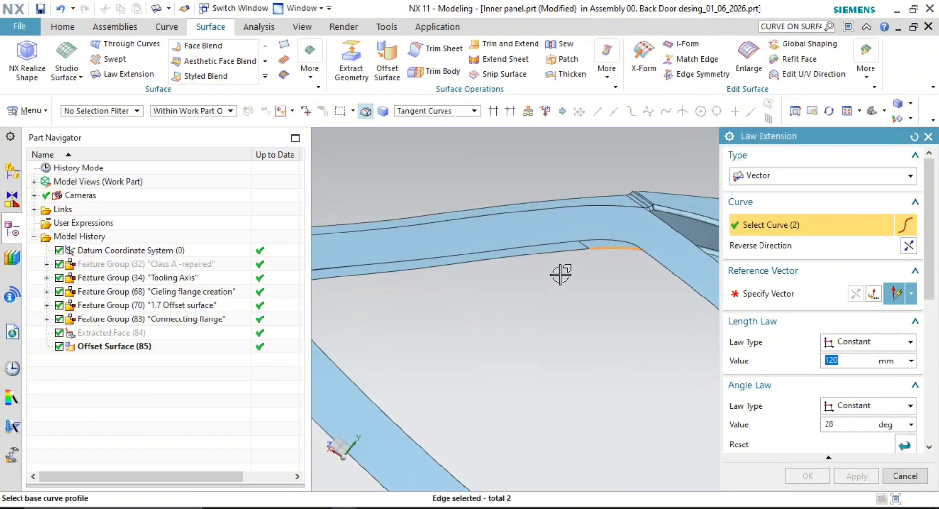
left_click(551, 249)
scroll(531, 348, "down", 4)
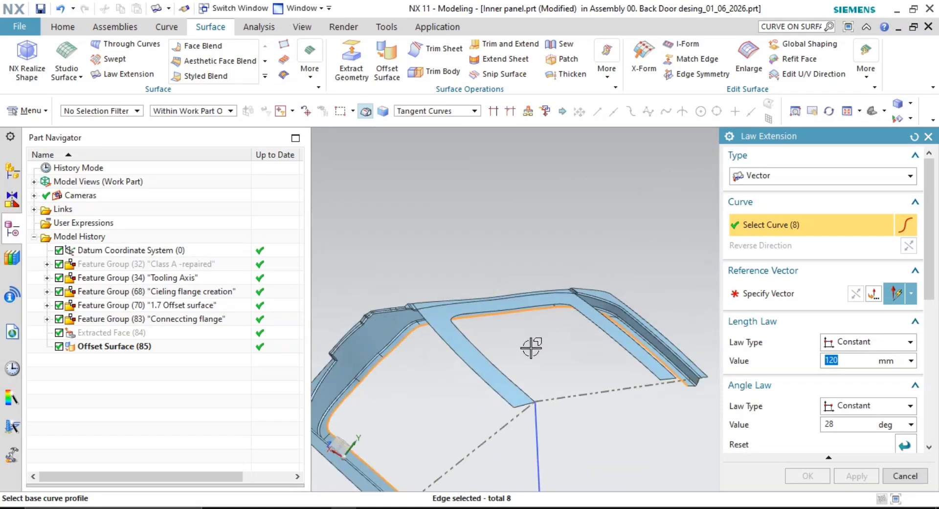
- Try to extend the selected flange edges using the blue tooling axis line as reference vector and a constant length of 50 mm
scroll(531, 348, "down", 3)
middle_click_drag(457, 354, 600, 358)
middle_click(594, 360)
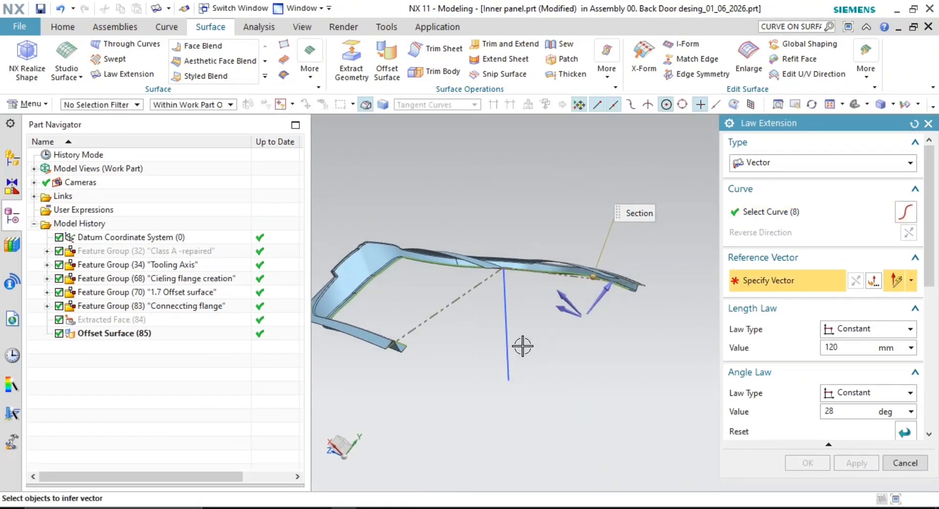
middle_click_drag(505, 360, 503, 417)
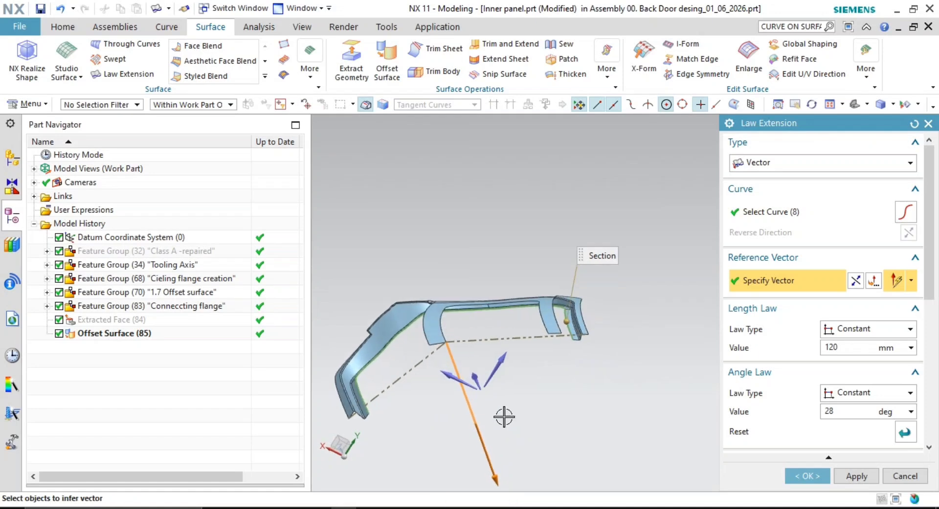
scroll(598, 375, "up", 2)
scroll(552, 306, "up", 5)
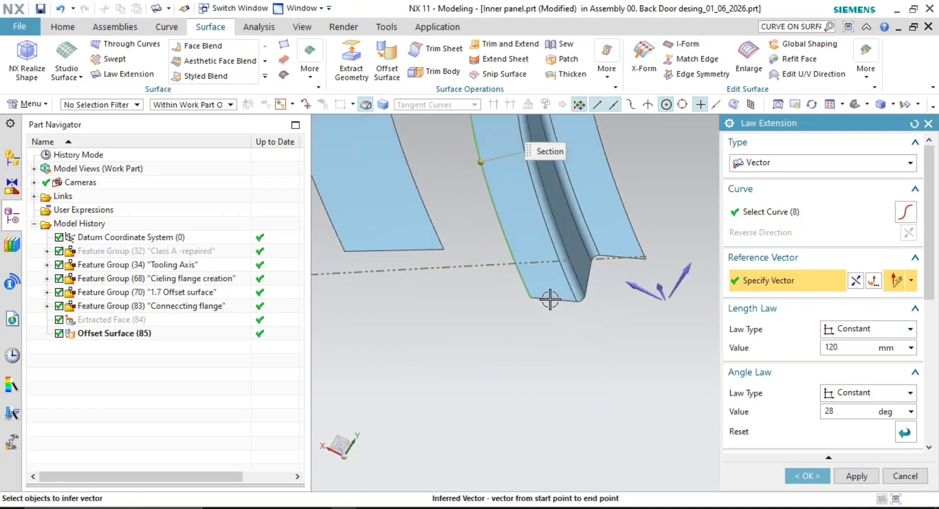
middle_click_drag(549, 296, 570, 360)
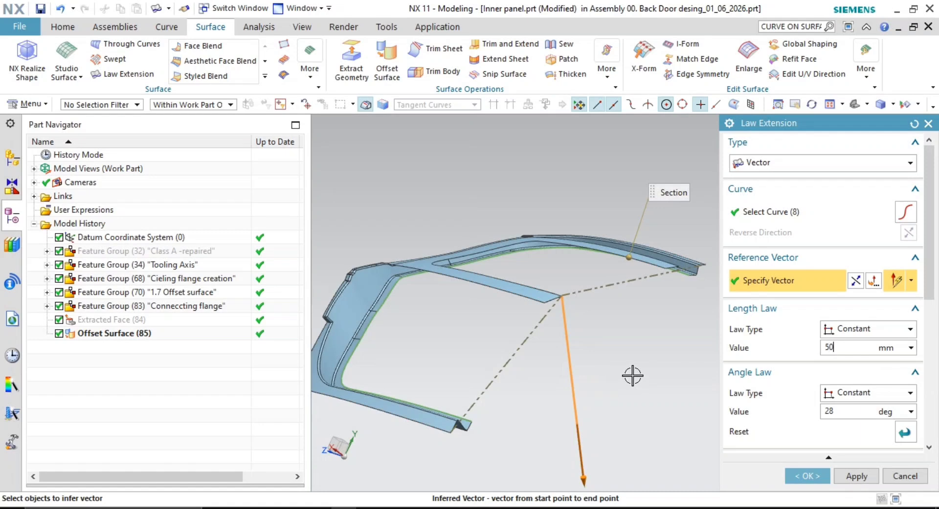
key("Return")
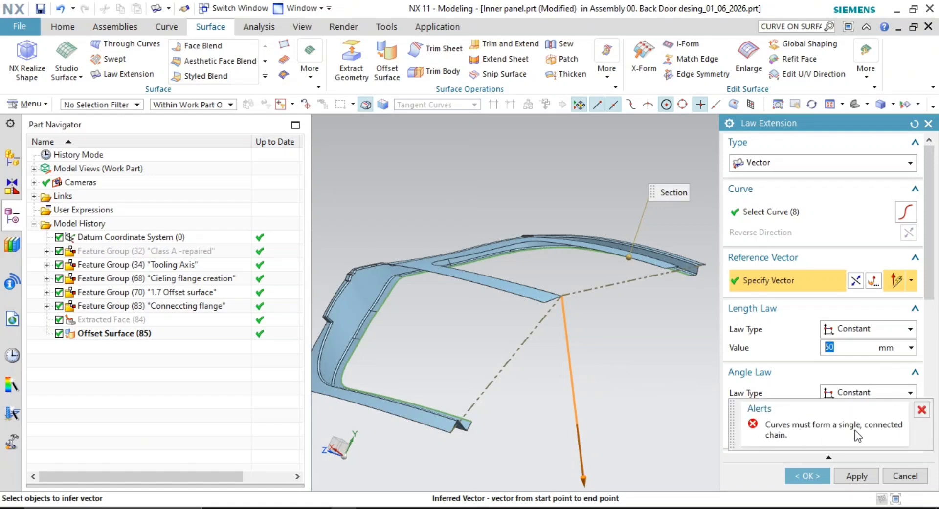
key("Escape")
- Examine the inner flange edges around the upper corner for breaks between neighbouring surfaces
scroll(518, 259, "down", 5)
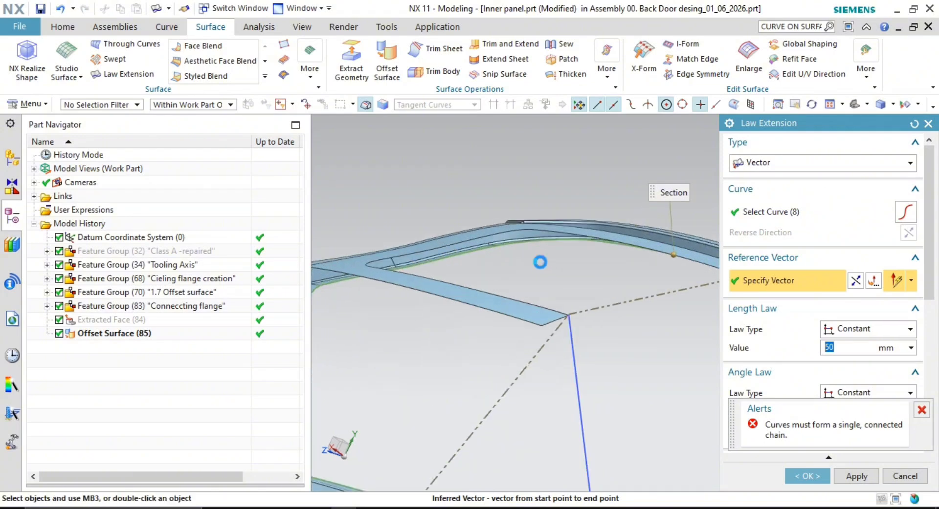
middle_click_drag(505, 270, 607, 338)
middle_click_drag(626, 383, 582, 151)
scroll(725, 306, "down", 3)
mouse_move(725, 306)
middle_mouse_down()
mouse_move(732, 312)
mouse_move(720, 316)
middle_mouse_up()
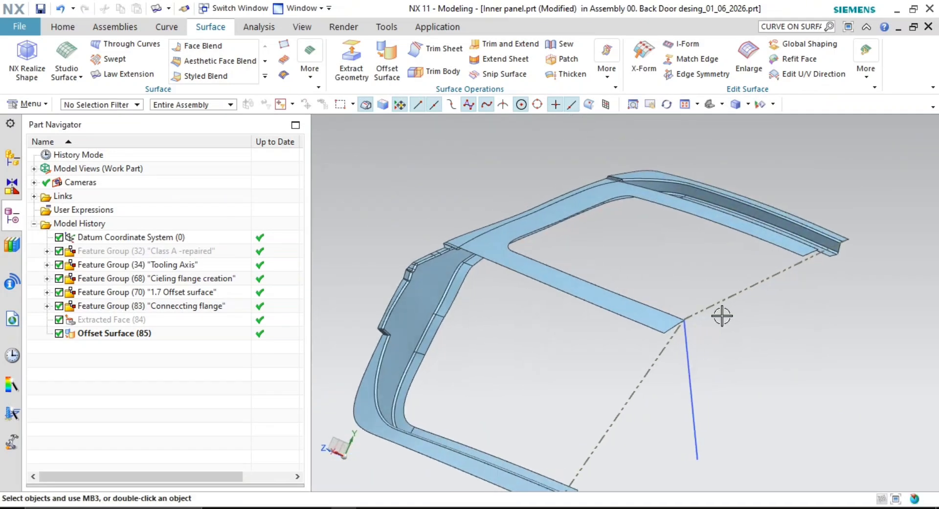
scroll(722, 314, "down", 1)
middle_click_drag(765, 243, 662, 331, "shift")
scroll(647, 220, "up", 3)
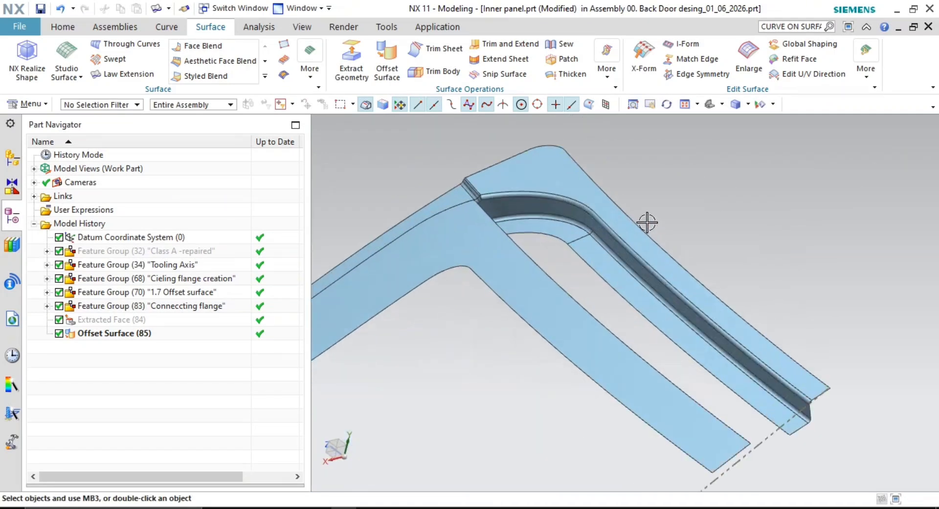
scroll(553, 259, "up", 3)
scroll(552, 259, "up", 5)
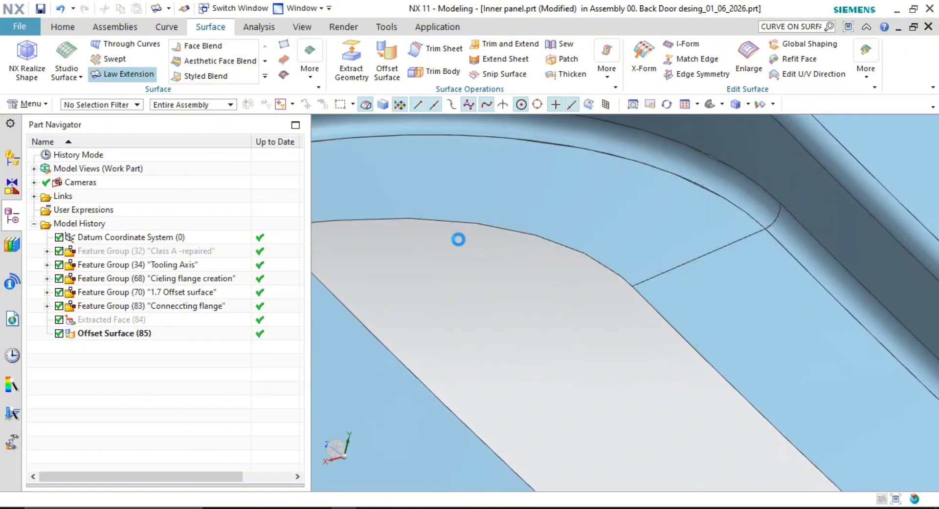
scroll(530, 258, "down", 6)
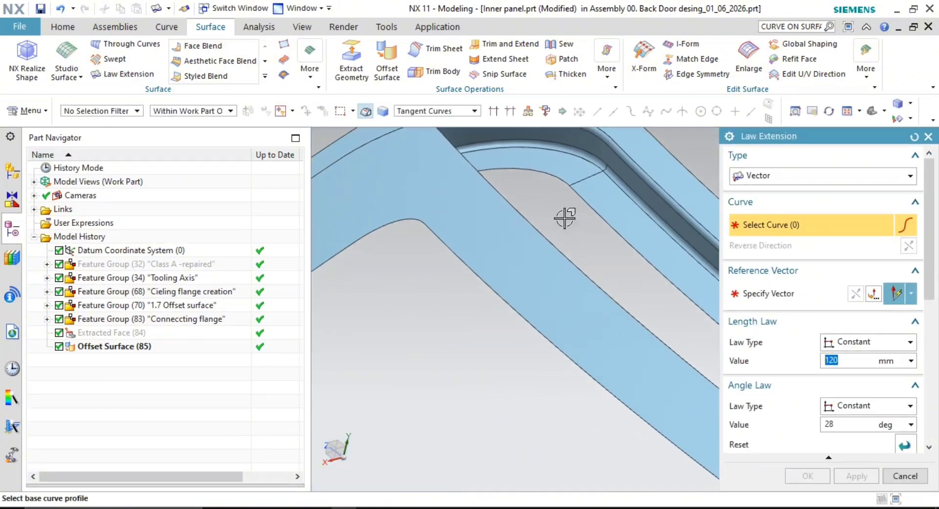
scroll(538, 314, "down", 3)
middle_click_drag(538, 315, 549, 291)
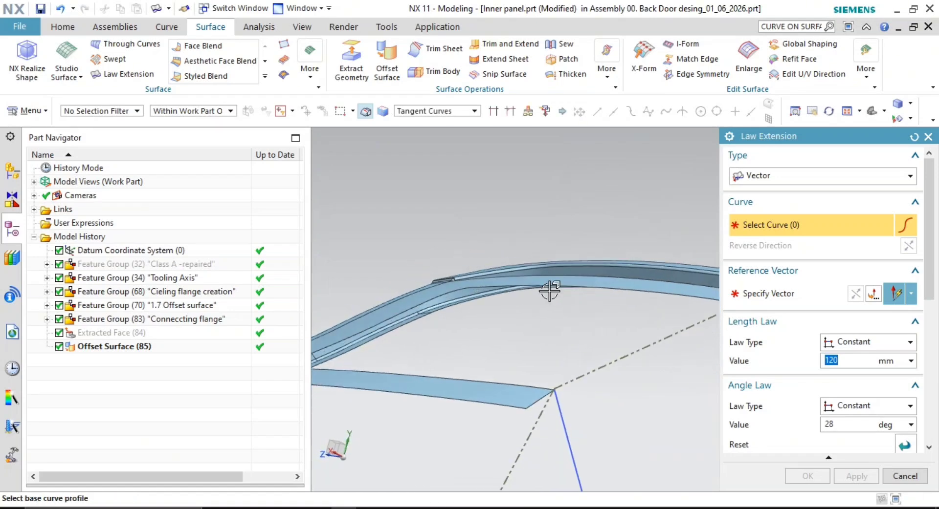
scroll(550, 290, "up", 5)
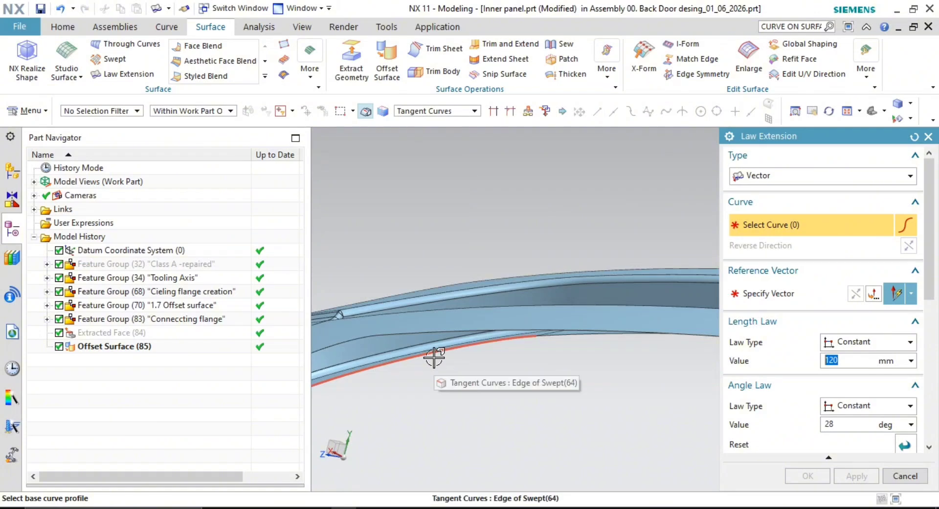
scroll(465, 398, "up", 8)
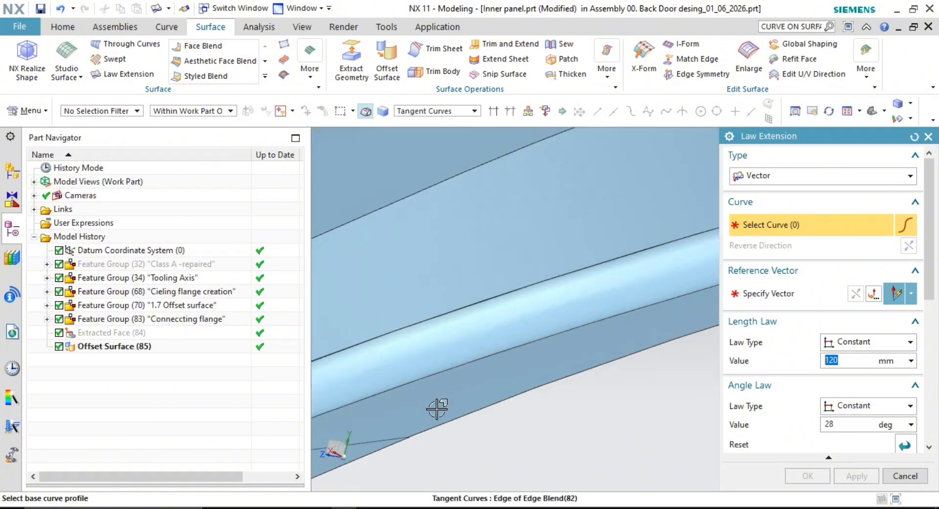
mouse_move(437, 408)
middle_mouse_down()
mouse_move(580, 314)
mouse_move(587, 291)
mouse_move(562, 346)
mouse_move(539, 360)
mouse_move(485, 320)
middle_mouse_up()
key("Escape")
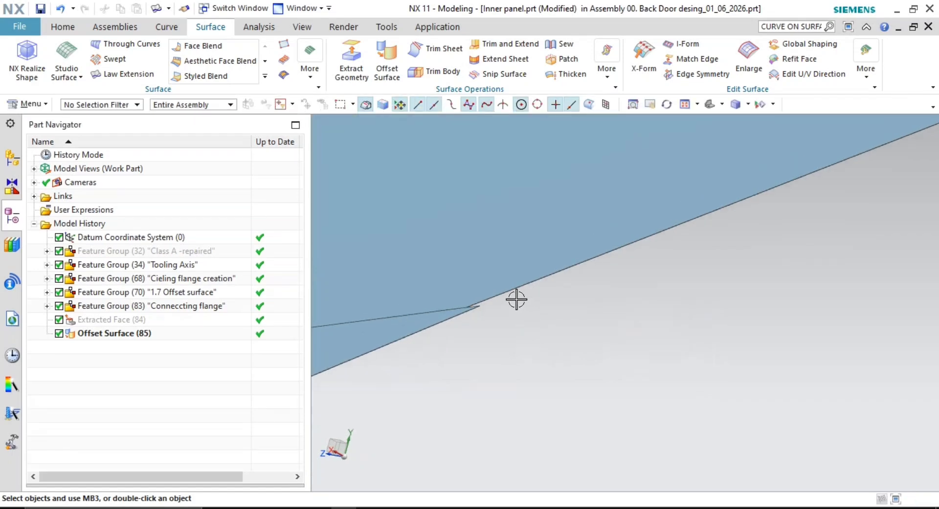
- Hide Offset Surface (85) to expose the flange beneath it
scroll(563, 372, "down", 10)
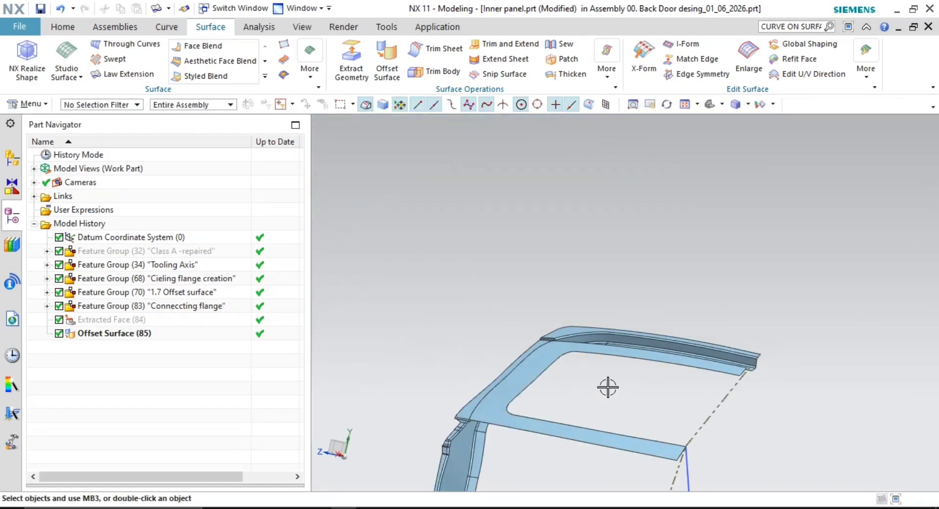
middle_click_drag(608, 388, 604, 266, "shift")
right_click(115, 335)
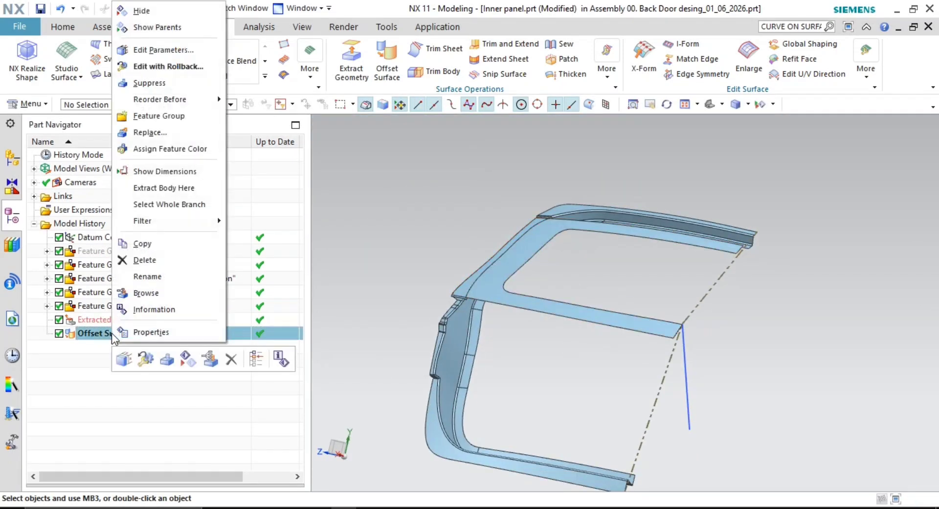
left_click(177, 11)
- Begin a bridge curve at the mismatched flange joint, using the edge above it as start object, about 0.7 mm along its arc length
scroll(530, 308, "up", 5)
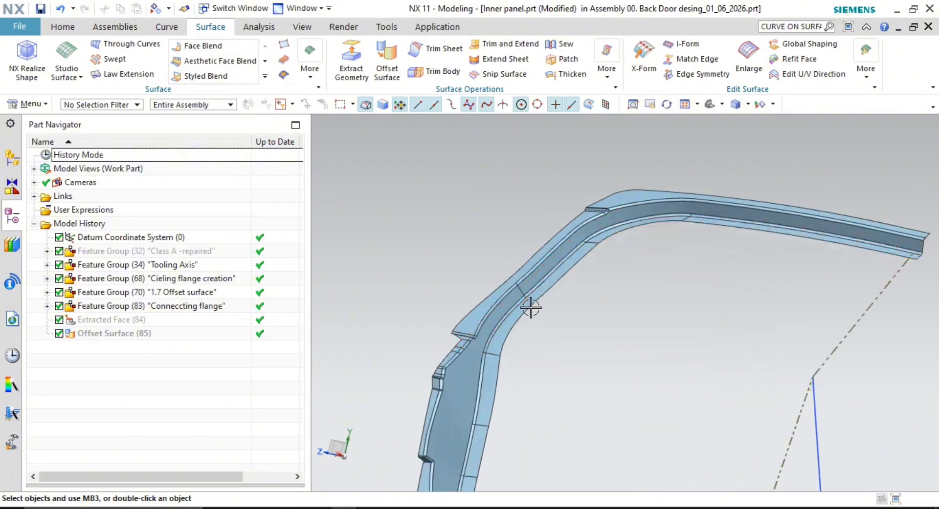
mouse_move(530, 308)
middle_mouse_down()
mouse_move(564, 321)
mouse_move(546, 224)
mouse_move(538, 313)
middle_mouse_up()
scroll(517, 219, "up", 6)
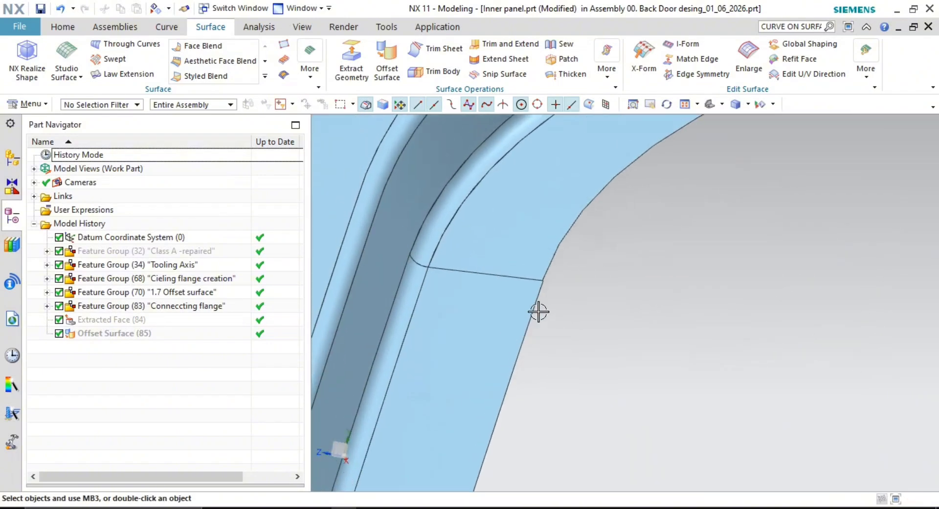
scroll(550, 273, "up", 7)
middle_click_drag(549, 269, 650, 254, "shift")
middle_click_drag(575, 308, 625, 204, "shift")
scroll(619, 211, "down", 2)
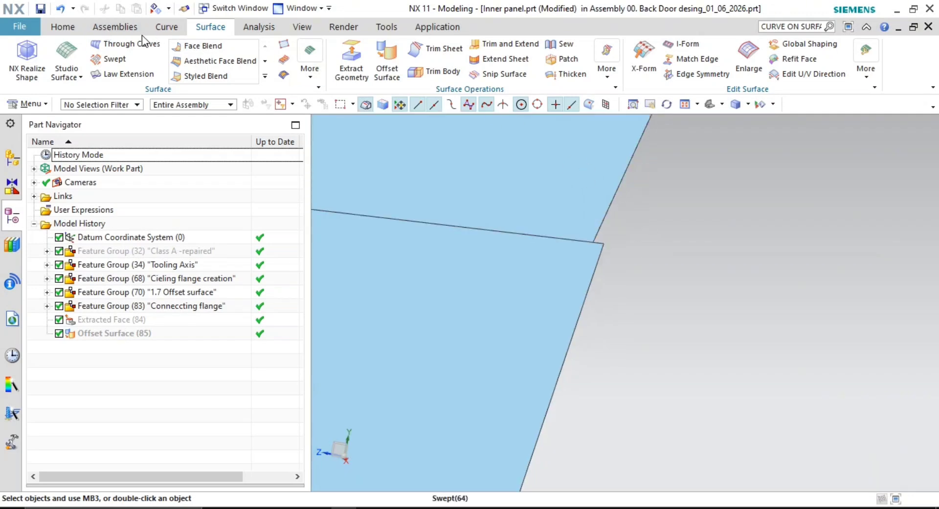
left_click(167, 27)
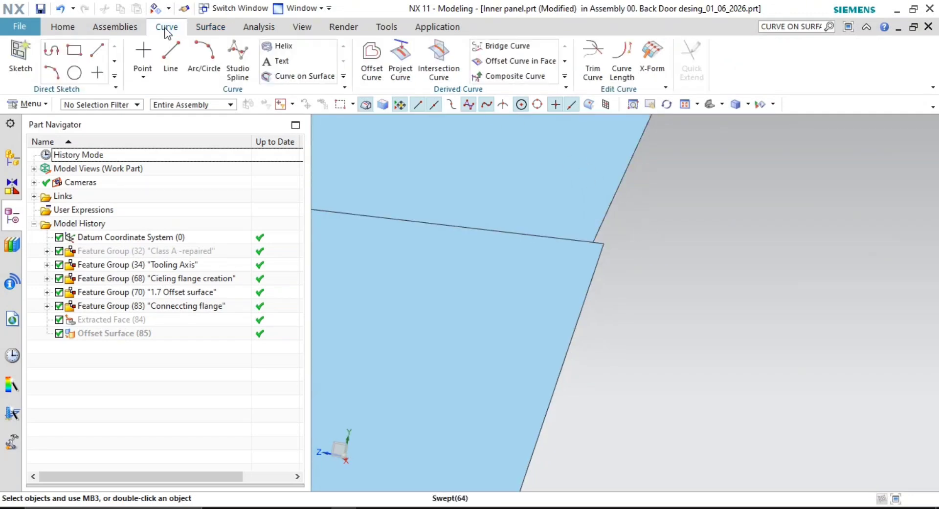
left_click(508, 46)
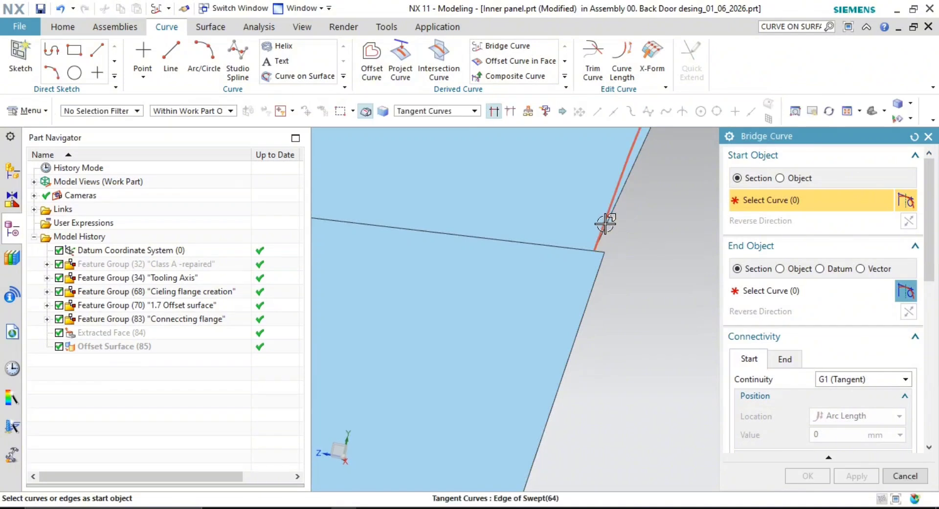
scroll(635, 251, "down", 4)
middle_click_drag(641, 259, 582, 237, "shift")
scroll(560, 348, "down", 3)
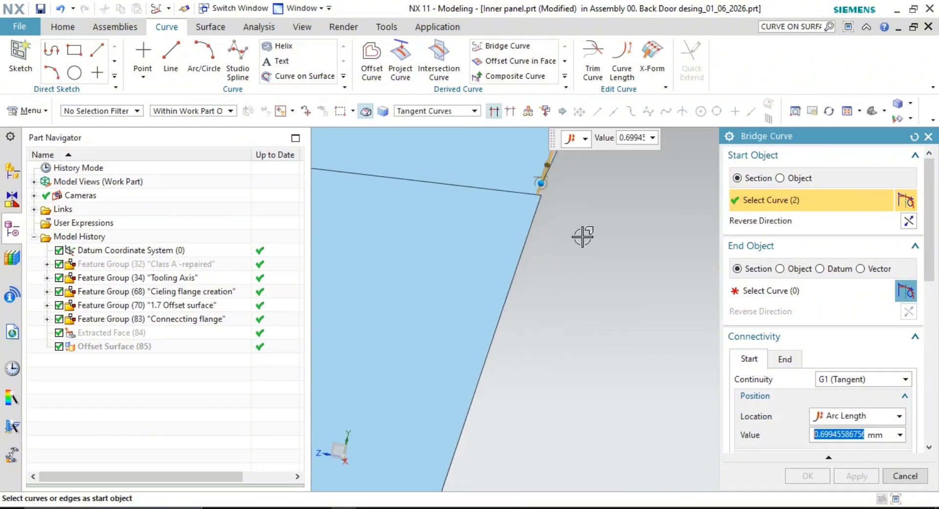
middle_click(541, 279)
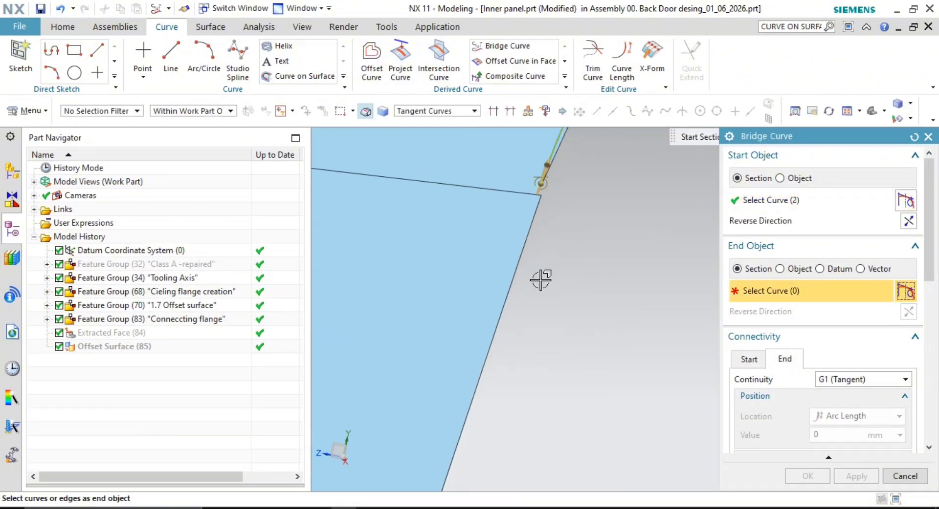
- Complete the bridge curve using the flange edge below the joint as end object, located at 20 mm arc length
left_click(483, 367)
scroll(503, 354, "up", 1)
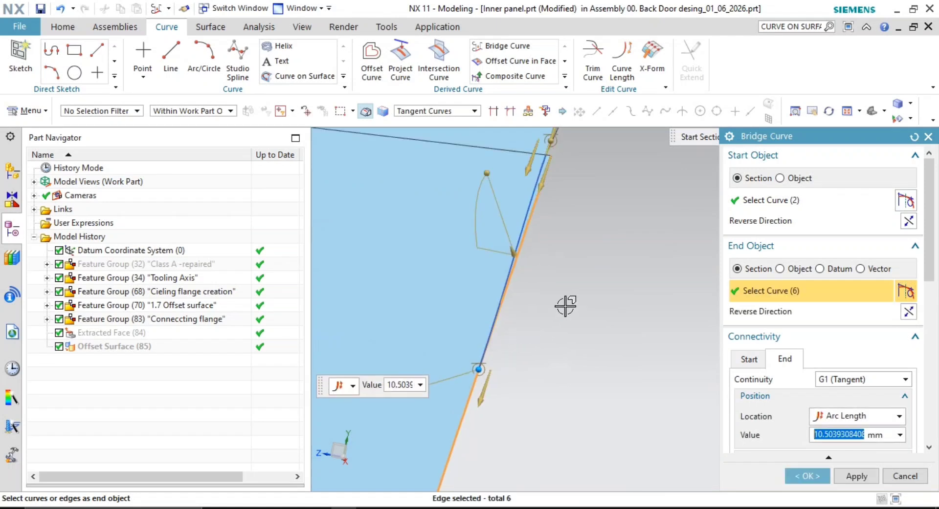
middle_click_drag(563, 306, 566, 319, "shift")
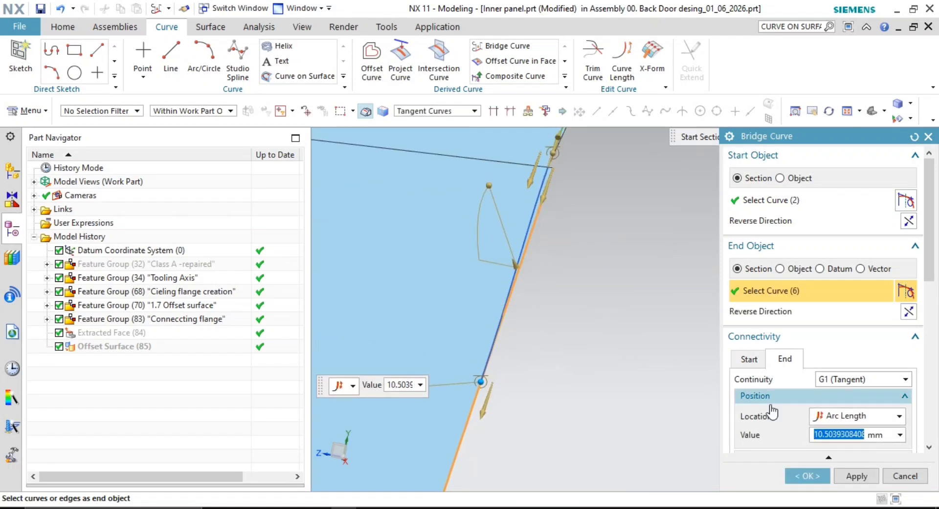
left_click(854, 437)
type("20")
key("Return")
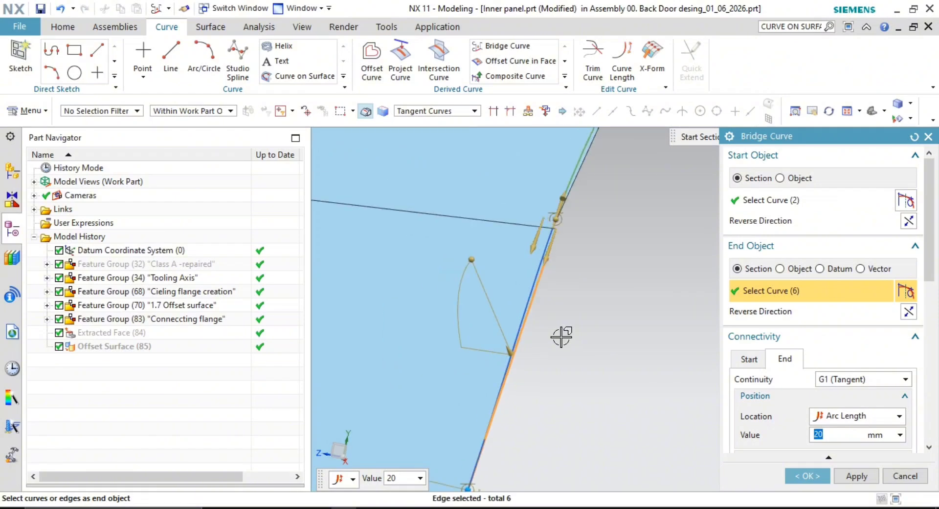
middle_click_drag(559, 335, 570, 279)
left_click(806, 477)
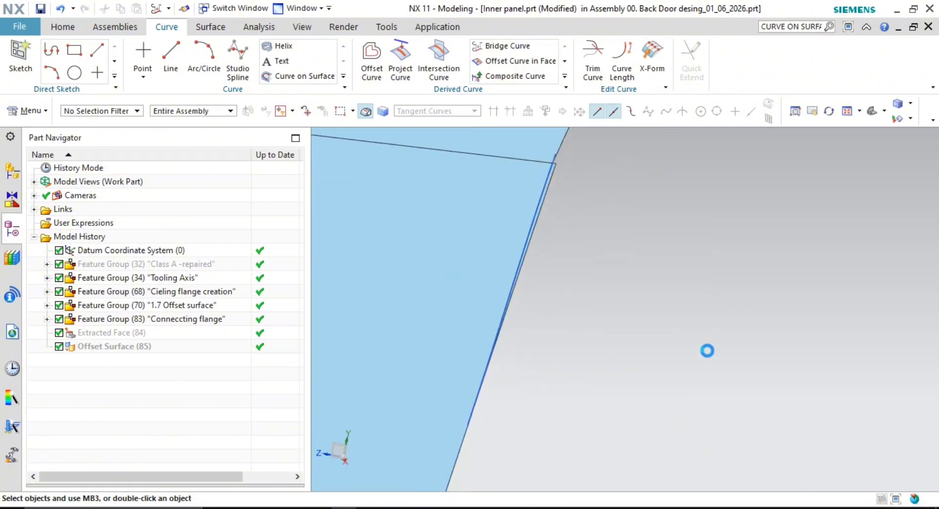
scroll(555, 146, "up", 4)
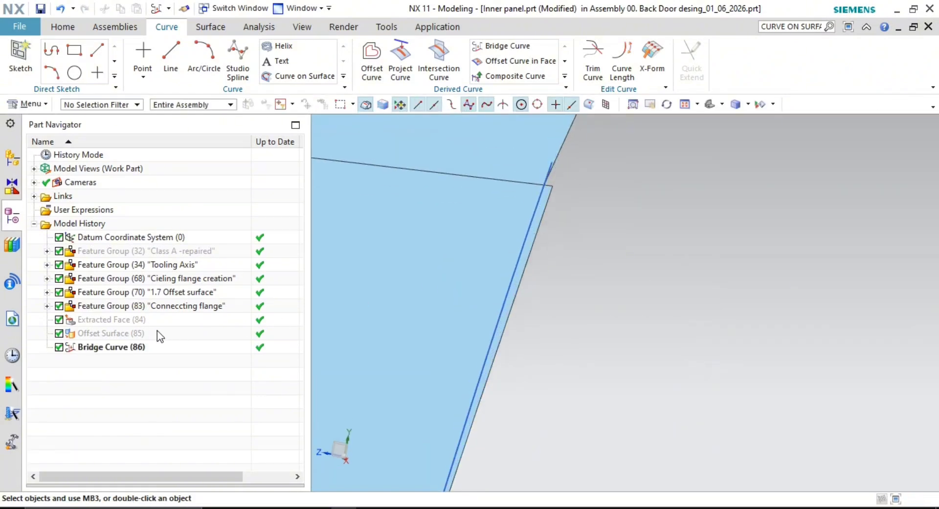
- Edit Bridge Curve (86) and set its start location to 0 mm arc length
double_click(100, 348)
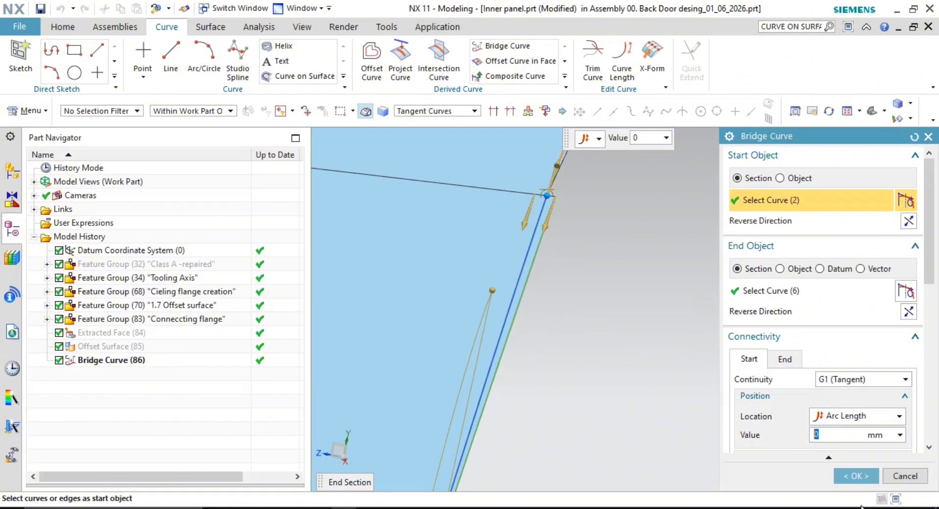
left_click(856, 477)
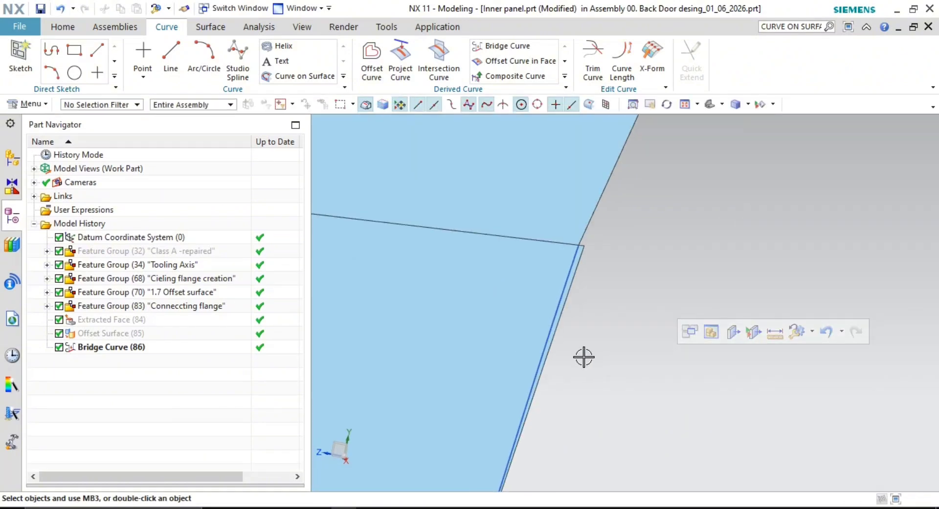
- Trim the flange sheet with the bridge curve as boundary, removing the sliver outside it, and hide the bridge curve
middle_click_drag(587, 314, 587, 248, "shift")
left_click(214, 27)
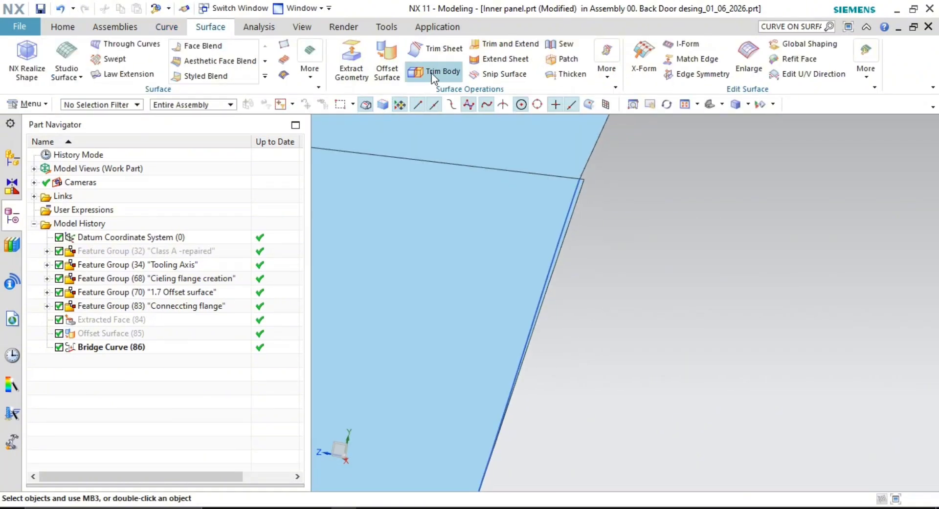
left_click(429, 51)
left_click(488, 254)
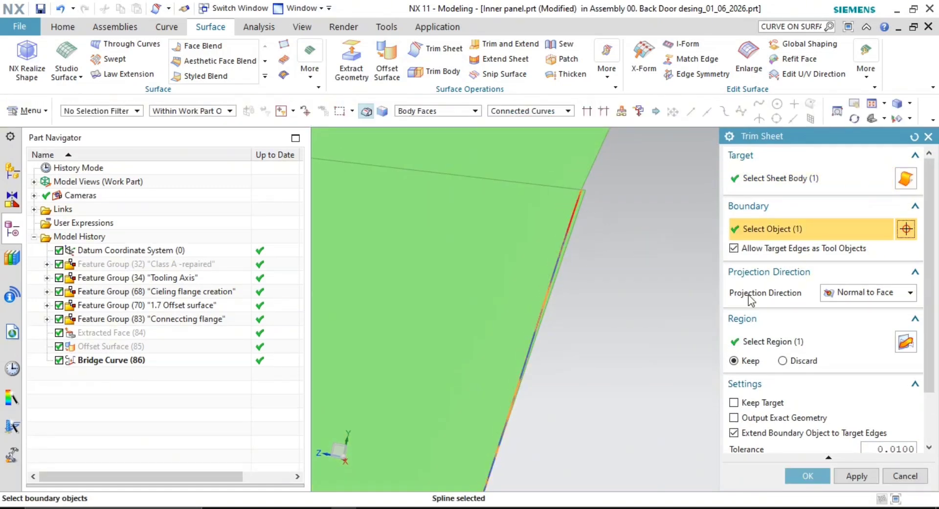
left_click(776, 341)
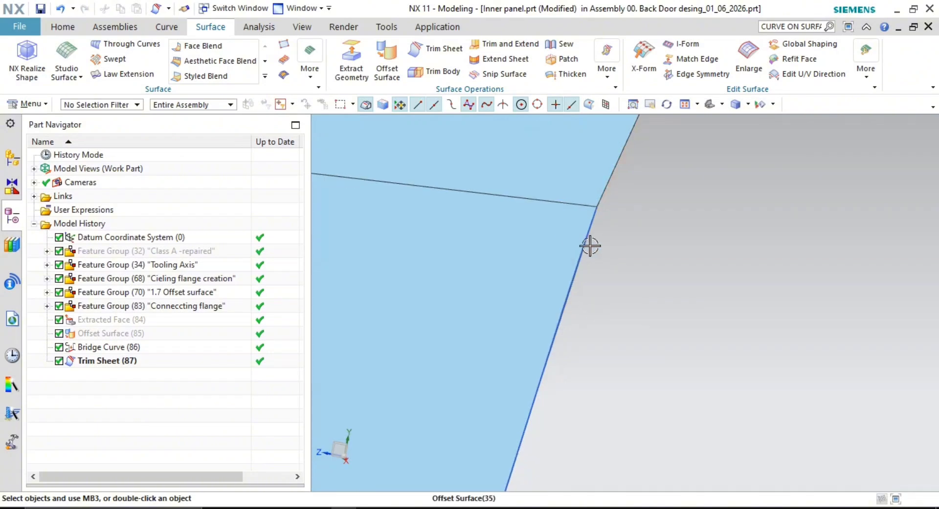
right_click(587, 241)
left_click(635, 273)
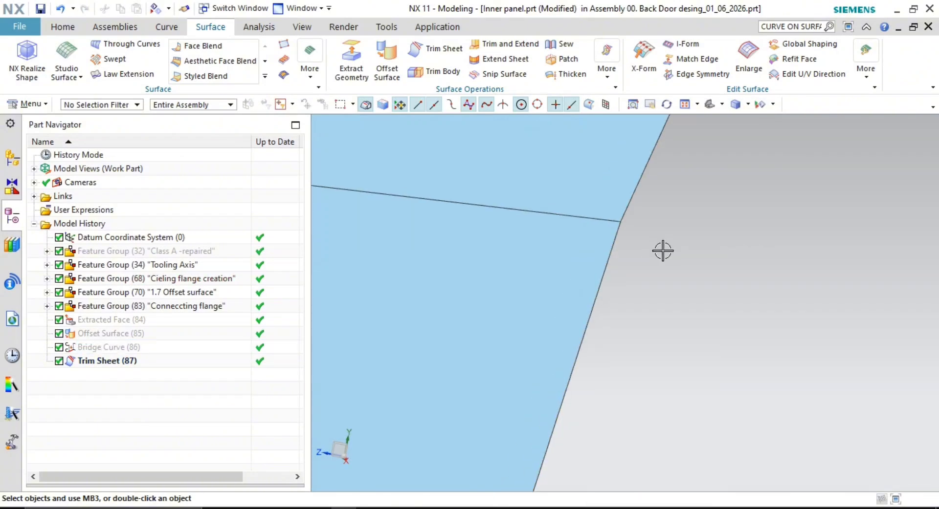
- Examine the trimmed joint and the other joints along the inner flange edge for remaining mismatches
scroll(660, 252, "down", 2)
scroll(642, 225, "up", 2)
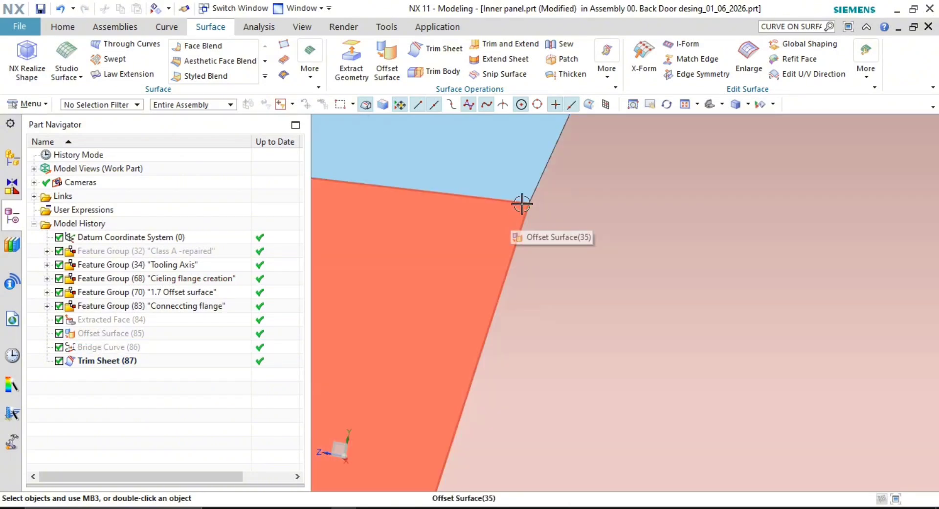
scroll(537, 211, "up", 3)
scroll(578, 246, "down", 5)
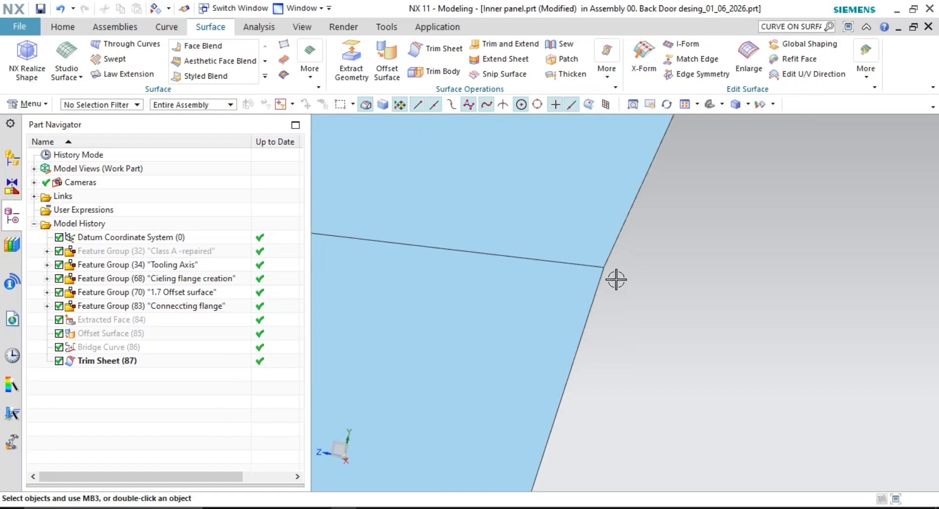
scroll(614, 266, "down", 3)
middle_click_drag(658, 311, 645, 108, "shift")
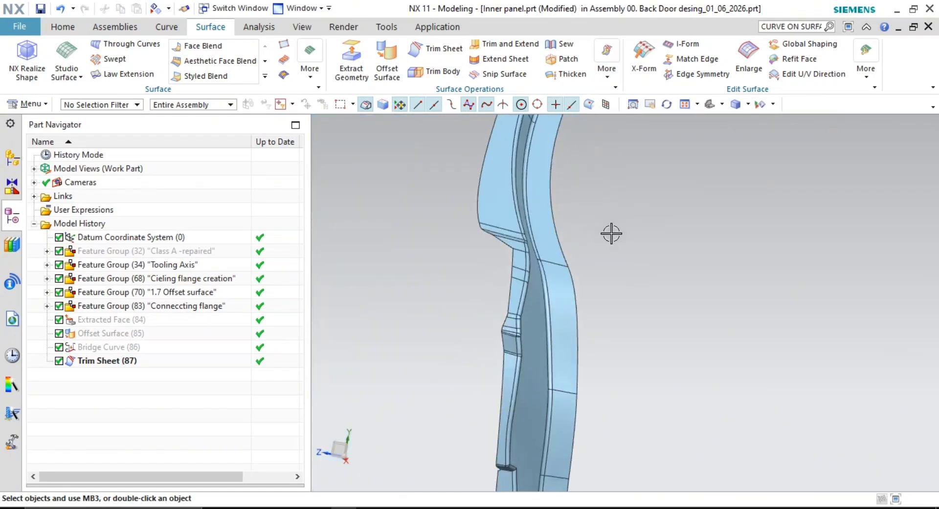
scroll(588, 262, "up", 8)
scroll(571, 306, "down", 1)
middle_click_drag(571, 307, 556, 257, "shift")
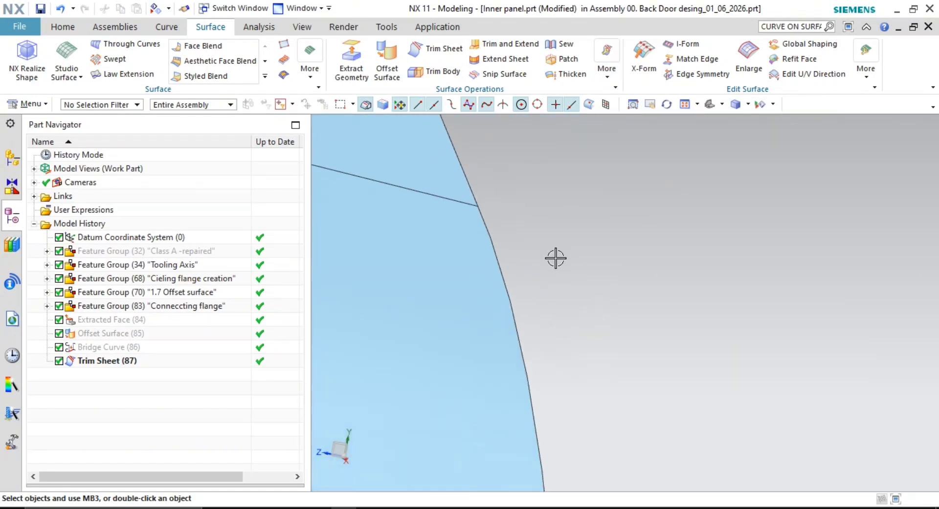
scroll(566, 296, "down", 6)
middle_click_drag(589, 331, 579, 105, "shift")
scroll(634, 344, "down", 3)
middle_click_drag(631, 339, 509, 289)
scroll(496, 174, "up", 4)
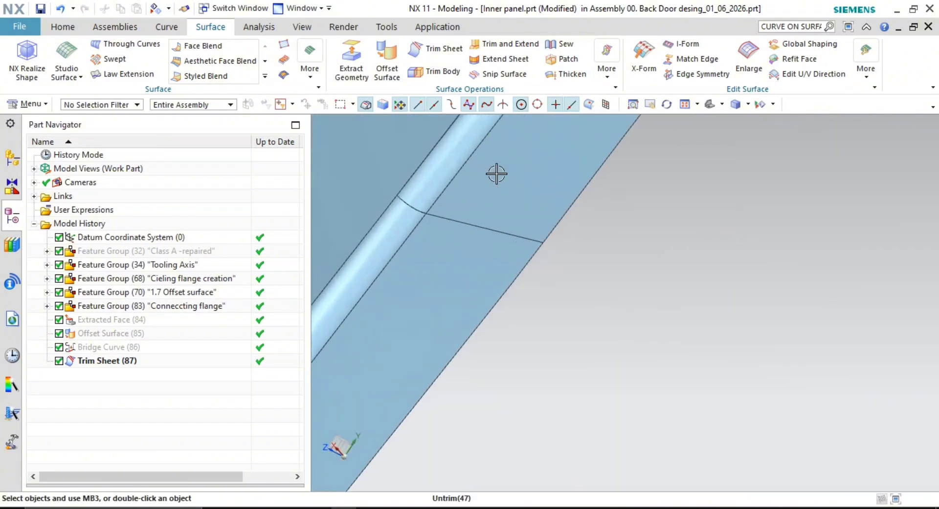
scroll(526, 316, "down", 5)
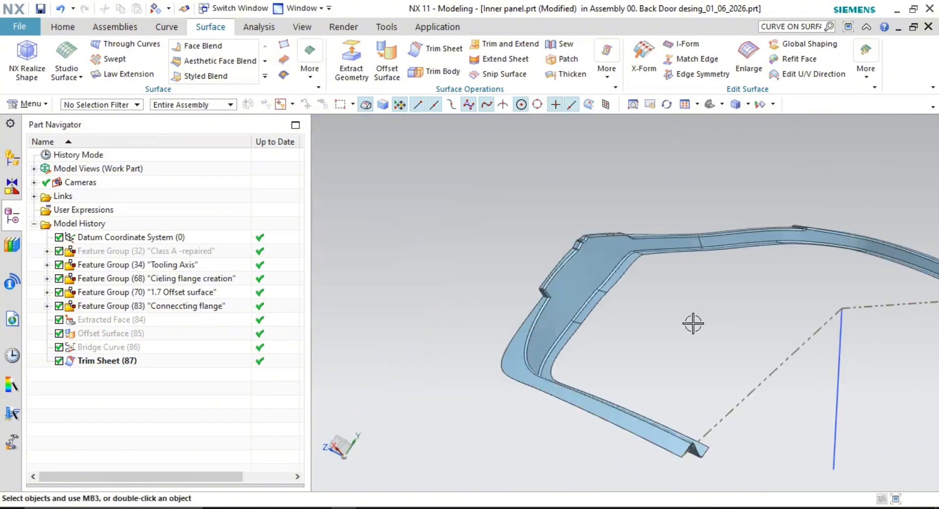
- Begin a vector-type law extension from the tangent inner flange edges, using the blue tooling axis line as reference vector
middle_click_drag(685, 332, 709, 339)
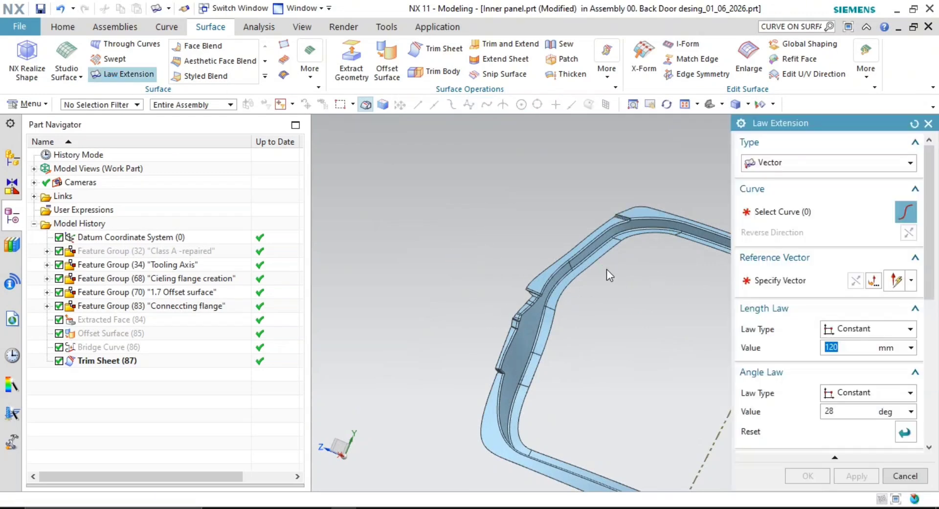
left_click(520, 271)
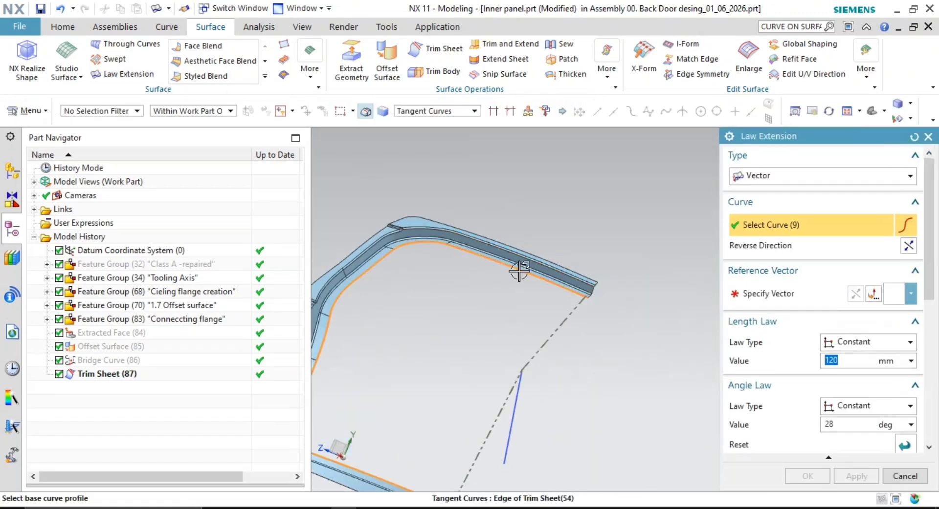
middle_click_drag(455, 336, 481, 267)
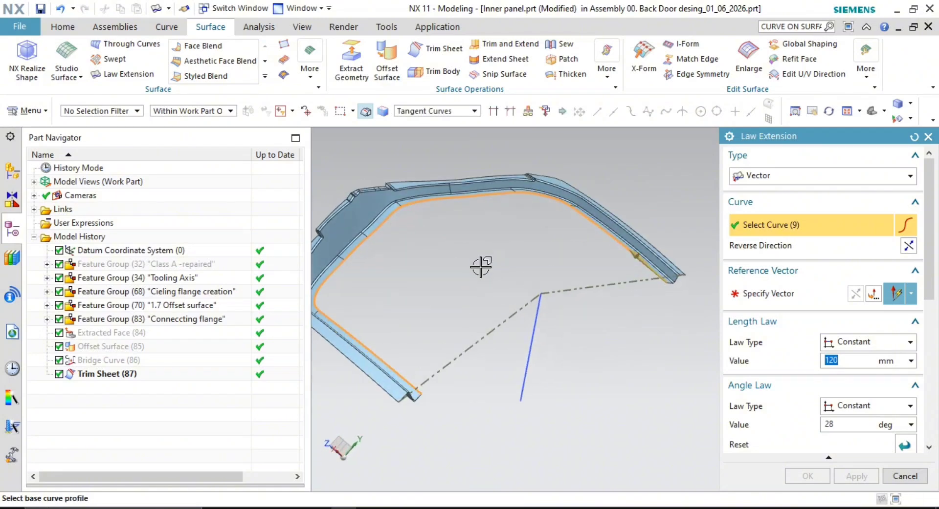
middle_click_drag(368, 264, 417, 288, "shift")
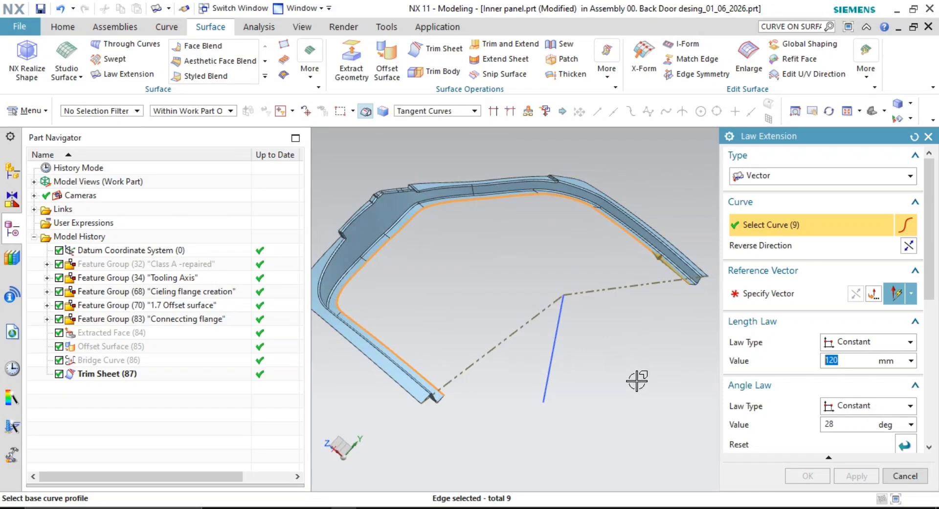
middle_click_drag(647, 357, 641, 350)
left_click(761, 294)
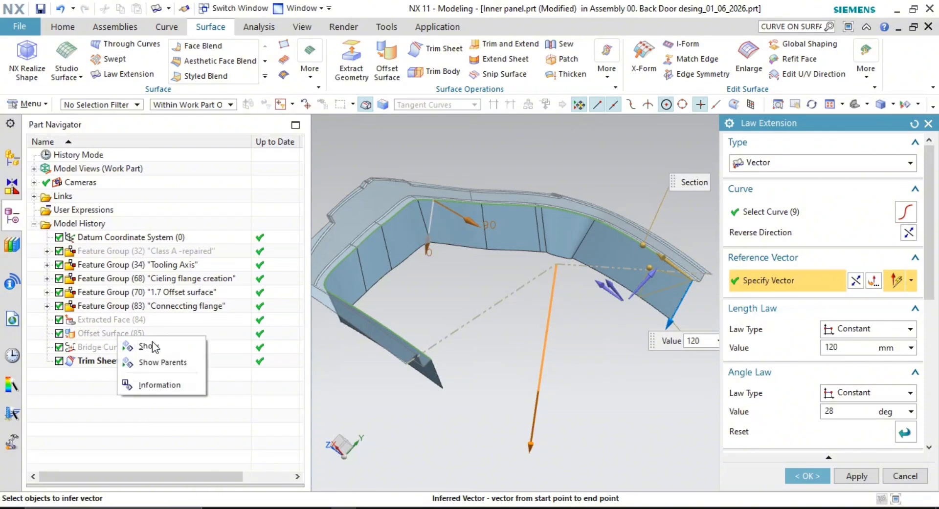
- Show Offset Surface (85) and reverse the law extension's reference vector so the extension points towards that surface
middle_click_drag(661, 307, 616, 352)
middle_click_drag(537, 318, 575, 326, "shift")
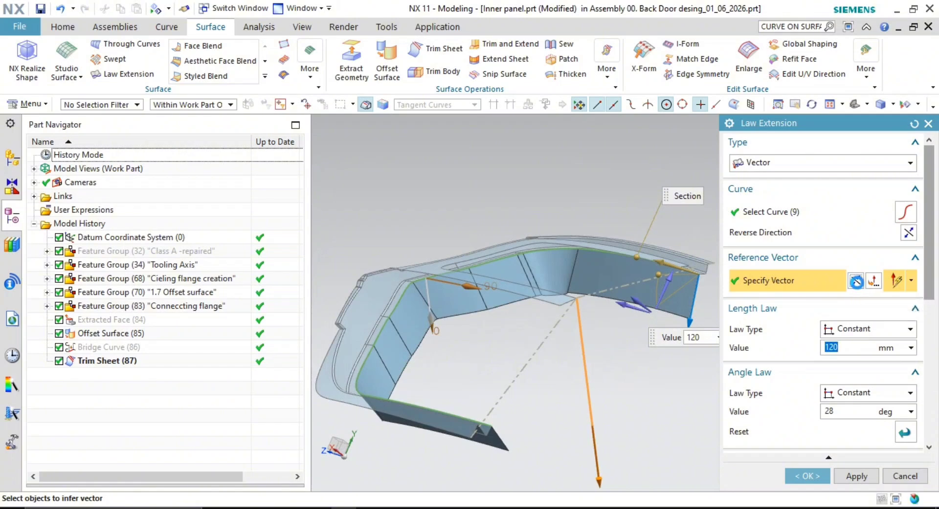
left_click(856, 282)
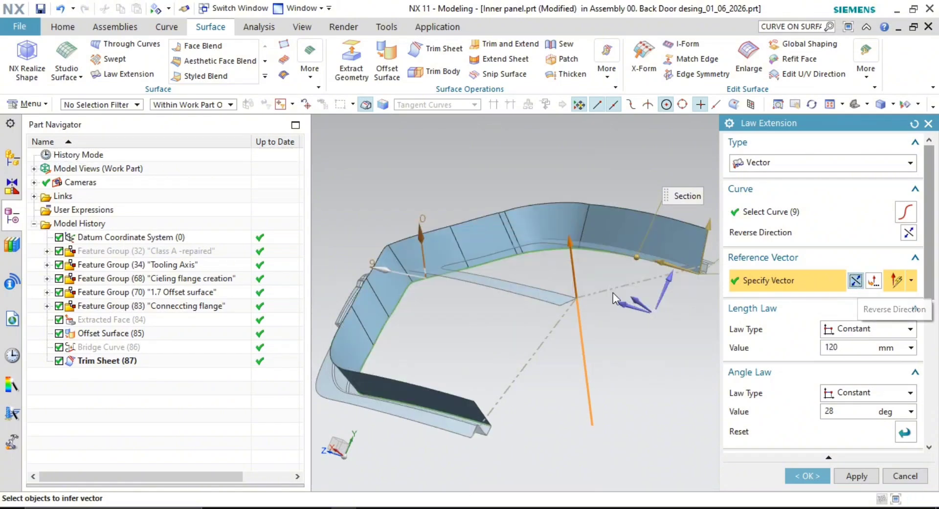
- Set the law extension's constant length to 50 mm and reverse the base curve direction so it angles into the opening
middle_click_drag(527, 292, 560, 282)
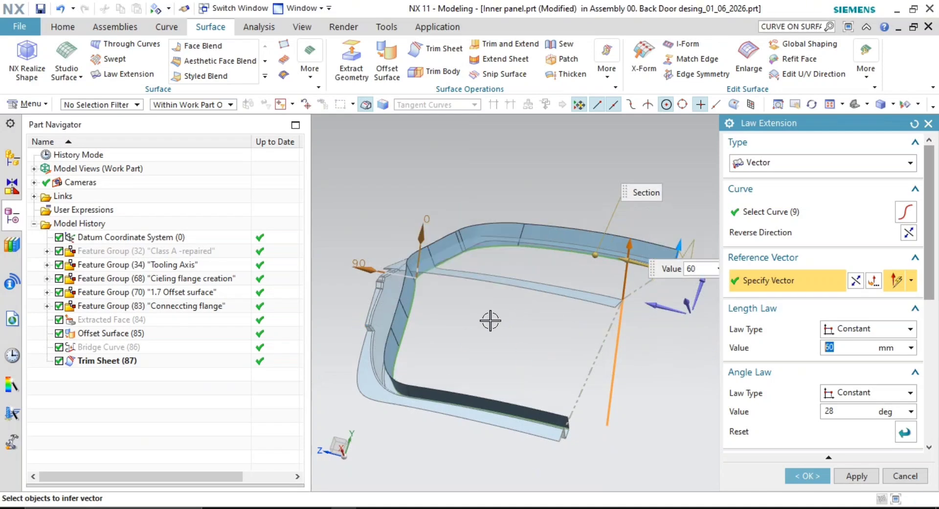
mouse_move(488, 319)
middle_mouse_down()
mouse_move(451, 303)
mouse_move(440, 314)
mouse_move(483, 332)
mouse_move(460, 314)
mouse_move(471, 321)
middle_mouse_up()
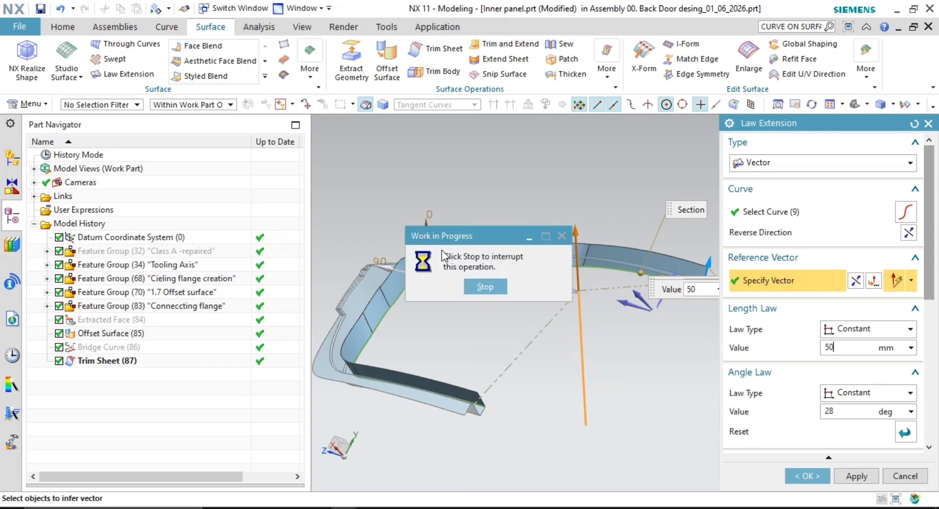
scroll(474, 285, "up", 3)
middle_click_drag(474, 285, 502, 290)
scroll(597, 319, "down", 3)
middle_click_drag(597, 319, 463, 292)
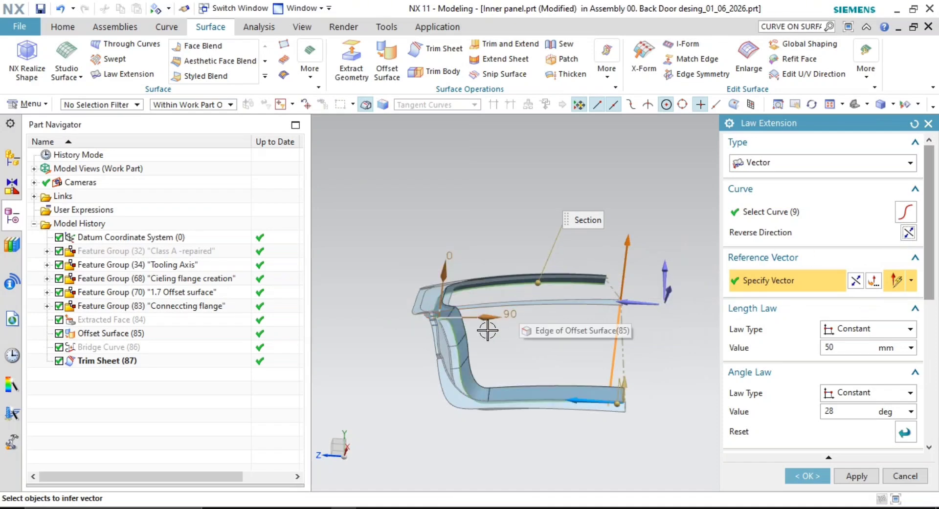
- Set the law extension's constant angle to 10 degrees and create the extension
middle_click_drag(484, 330, 526, 341)
scroll(469, 323, "up", 3)
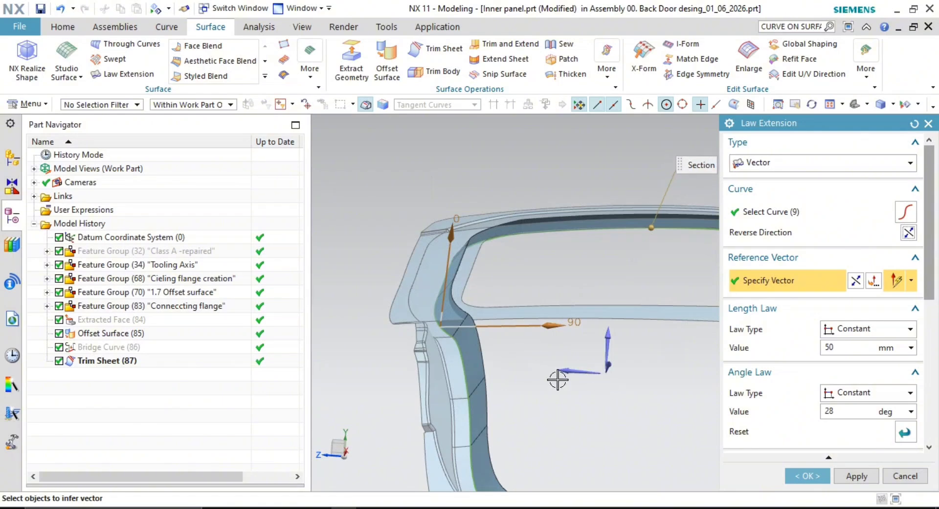
scroll(628, 389, "down", 1)
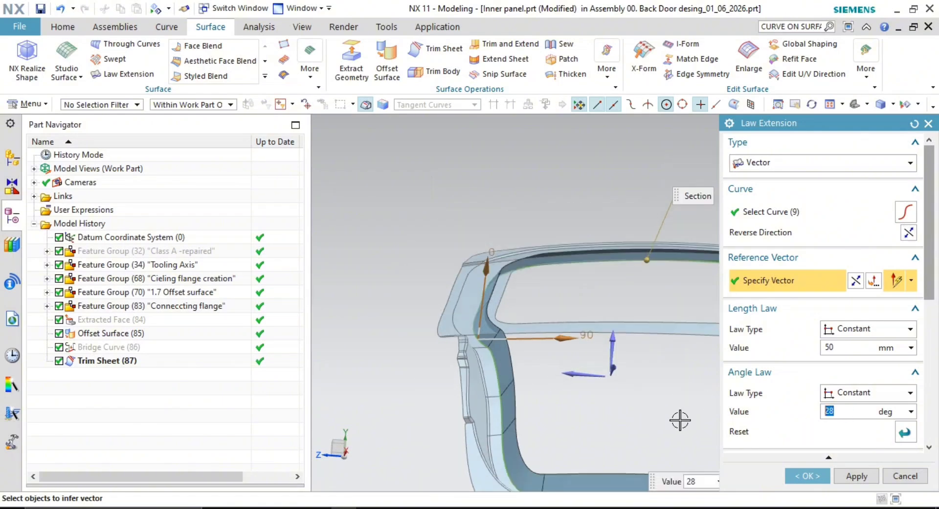
type("10")
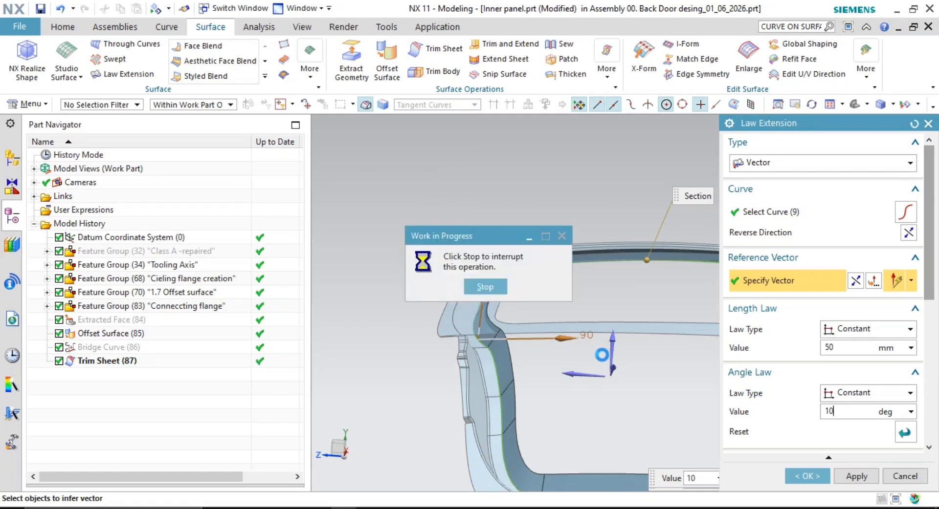
middle_click_drag(601, 356, 579, 423)
left_click(822, 478)
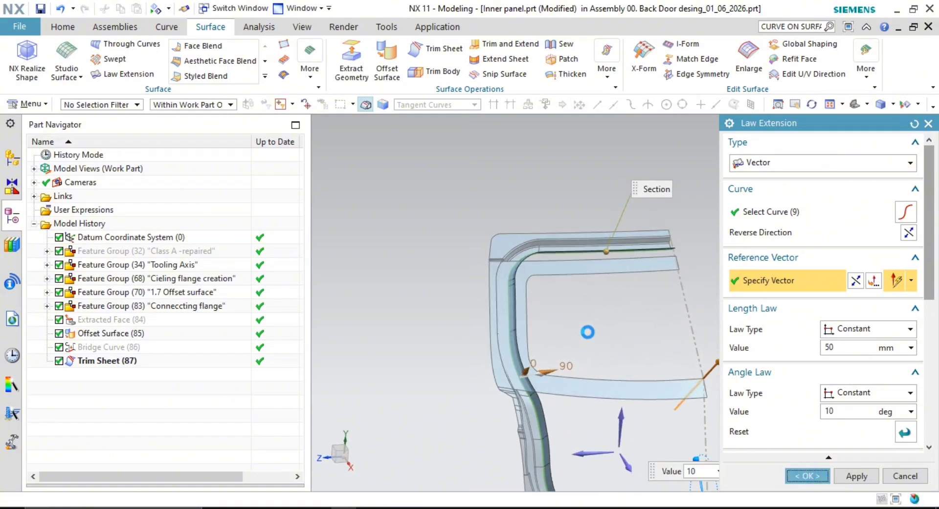
middle_click_drag(589, 329, 562, 338)
middle_click_drag(756, 379, 645, 394, "shift")
middle_click_drag(563, 369, 585, 361)
scroll(582, 361, "up", 2)
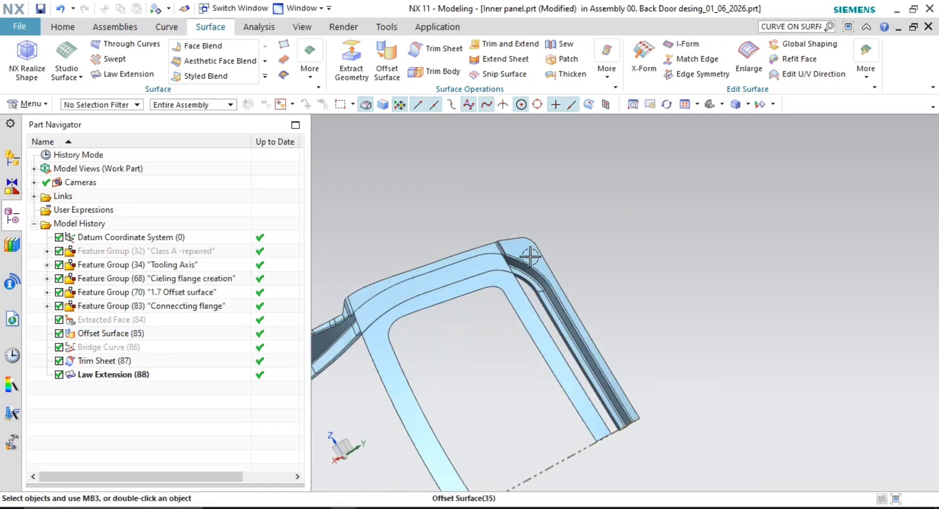
- Extend the outer edge of Offset Surface (85) by 65 mm with natural tangent shape, extending the original sheet past the law extension
middle_click_drag(530, 256, 578, 422)
scroll(583, 416, "up", 1)
scroll(578, 373, "up", 3)
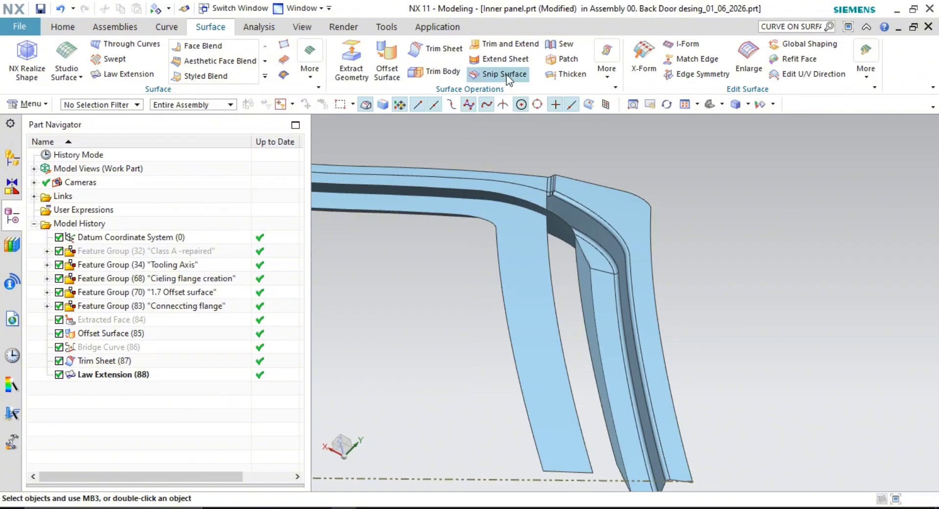
left_click(498, 59)
left_click(566, 360)
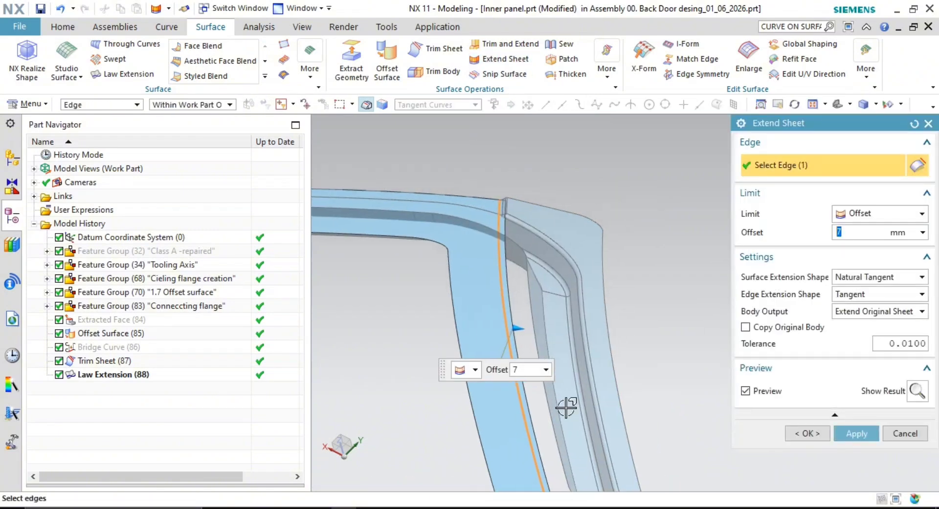
left_click_drag(517, 329, 569, 335)
middle_click(699, 309)
middle_click_drag(614, 354, 677, 365)
scroll(537, 286, "down", 3)
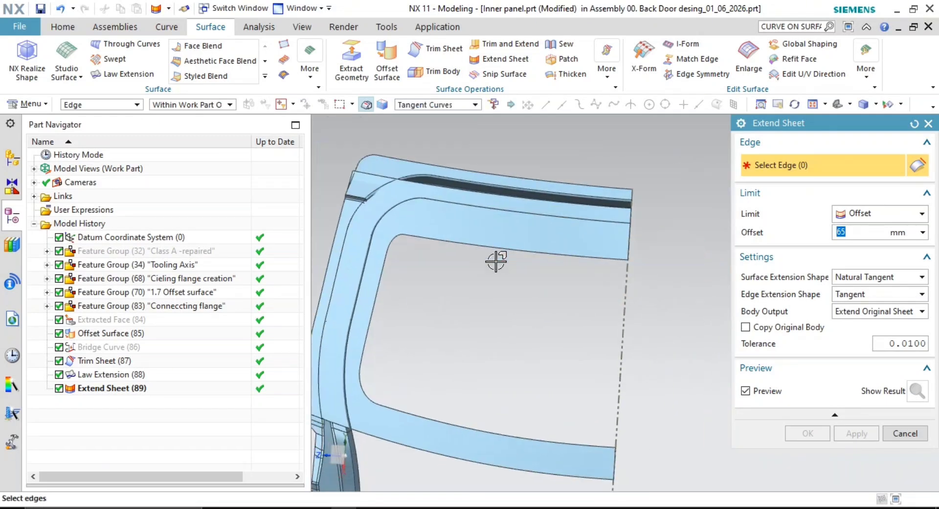
middle_click_drag(497, 259, 513, 286)
scroll(491, 310, "up", 2)
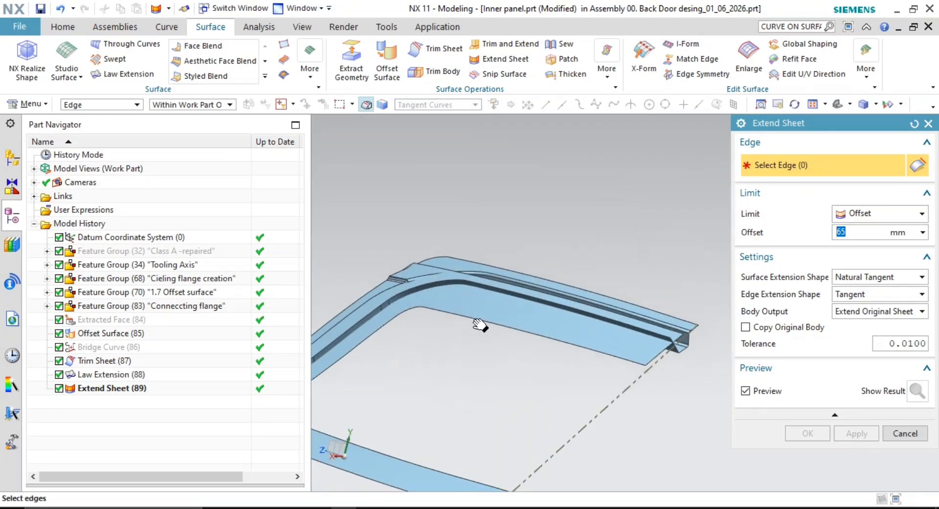
left_click(514, 47)
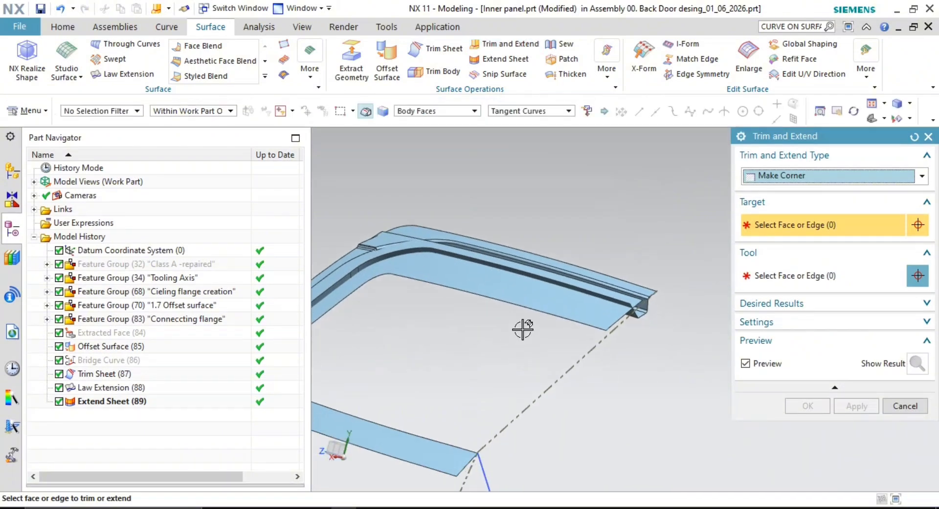
middle_click_drag(577, 326, 535, 368, "shift")
scroll(534, 369, "up", 2)
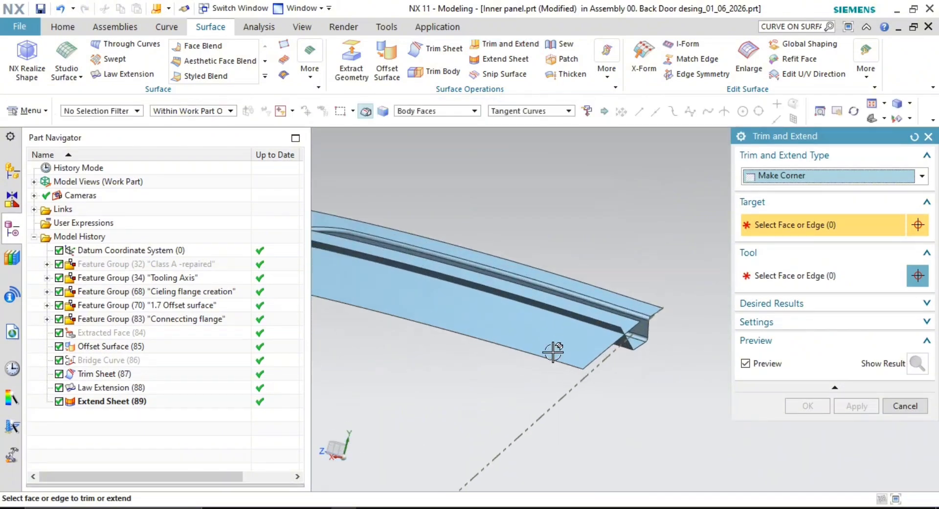
key("Escape")
scroll(537, 357, "down", 2)
scroll(537, 356, "down", 3)
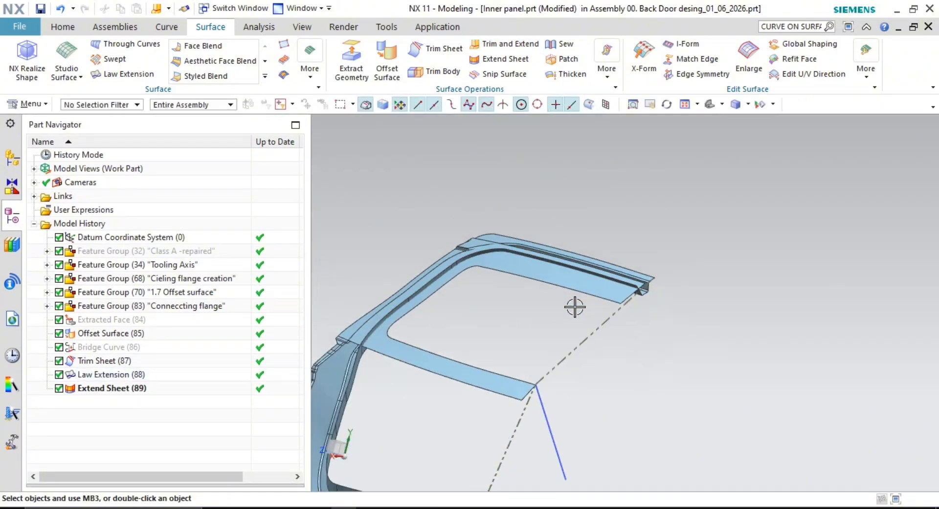
middle_click_drag(574, 308, 556, 183, "shift")
middle_click_drag(496, 283, 526, 284)
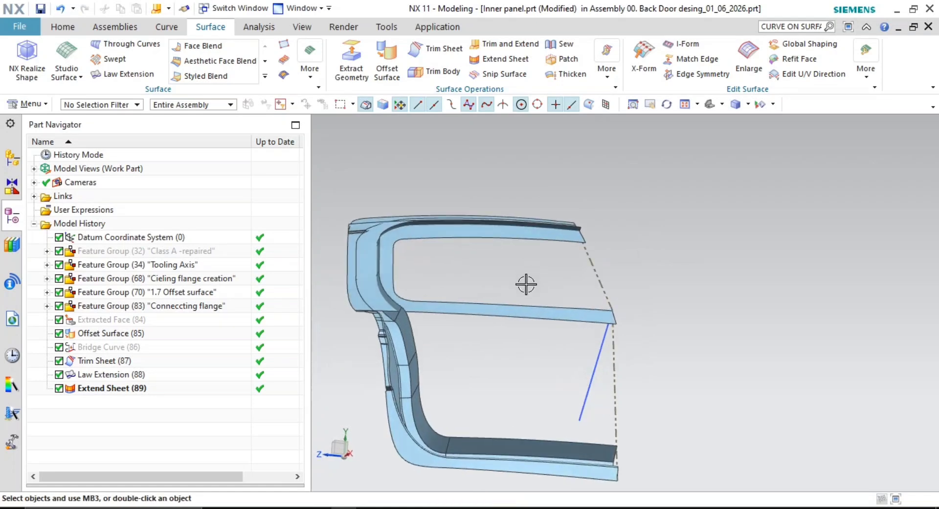
middle_click_drag(512, 319, 611, 277)
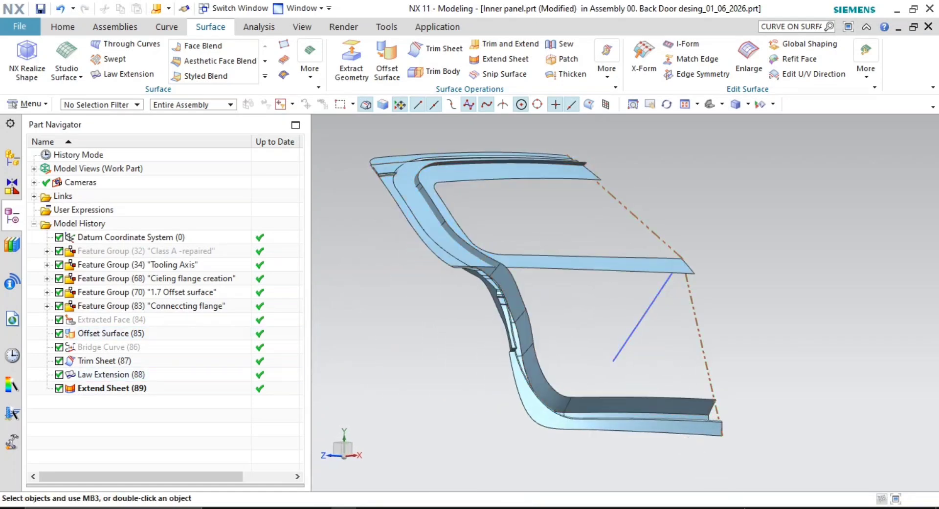
key("alt+Tab")
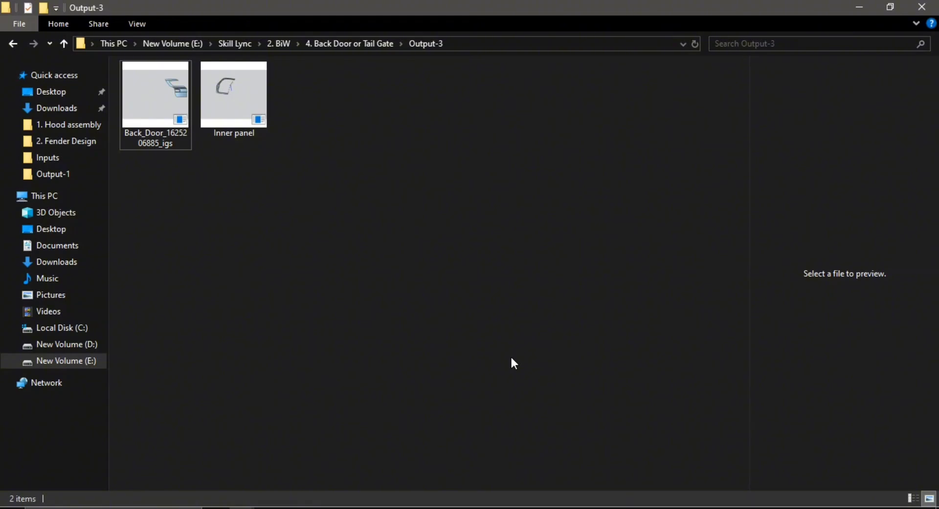
key("alt+Tab")
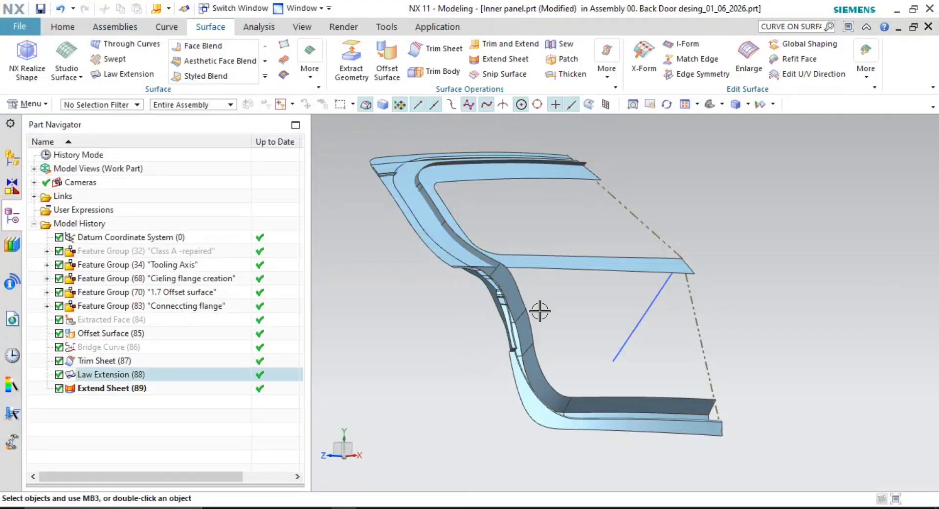
- Trim the extended Offset Surface (85) sheet with the law extension faces as boundary, keeping the region around the window opening
scroll(540, 303, "up", 1)
scroll(524, 320, "up", 1)
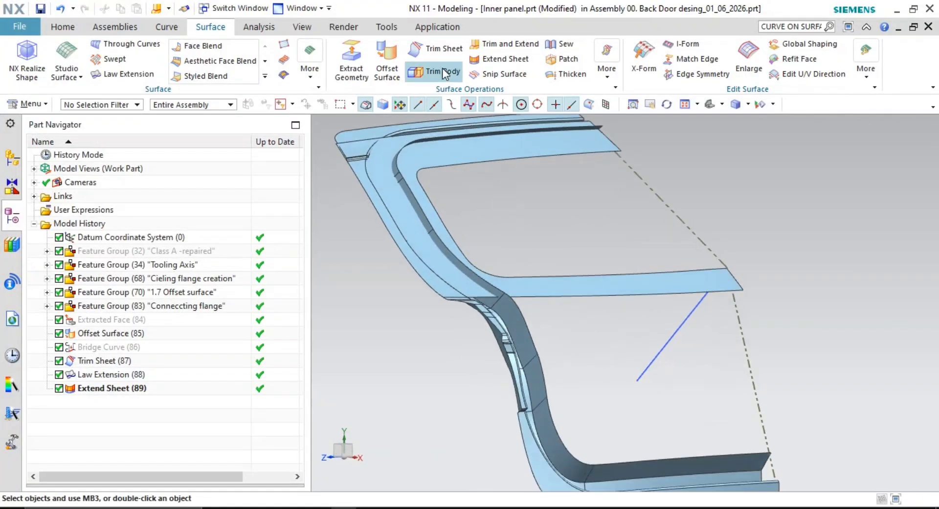
left_click(430, 46)
scroll(541, 289, "up", 2)
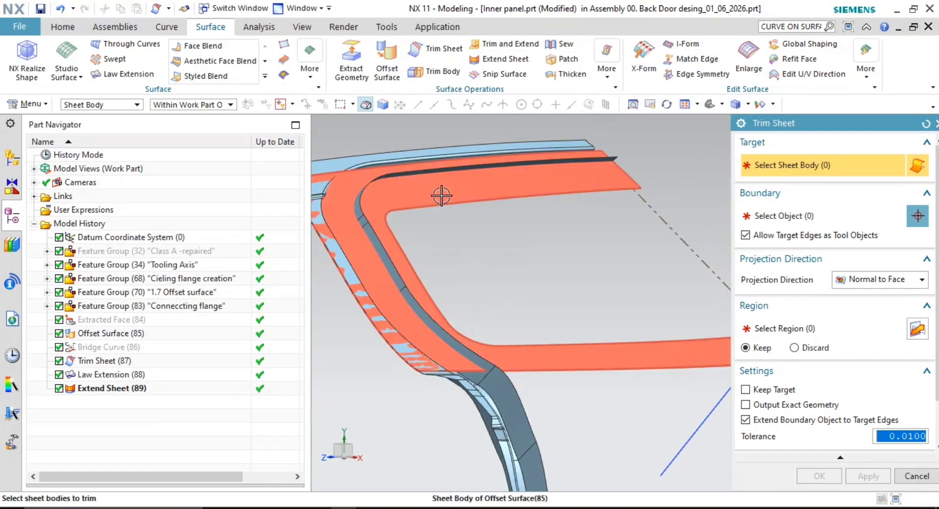
left_click(552, 295)
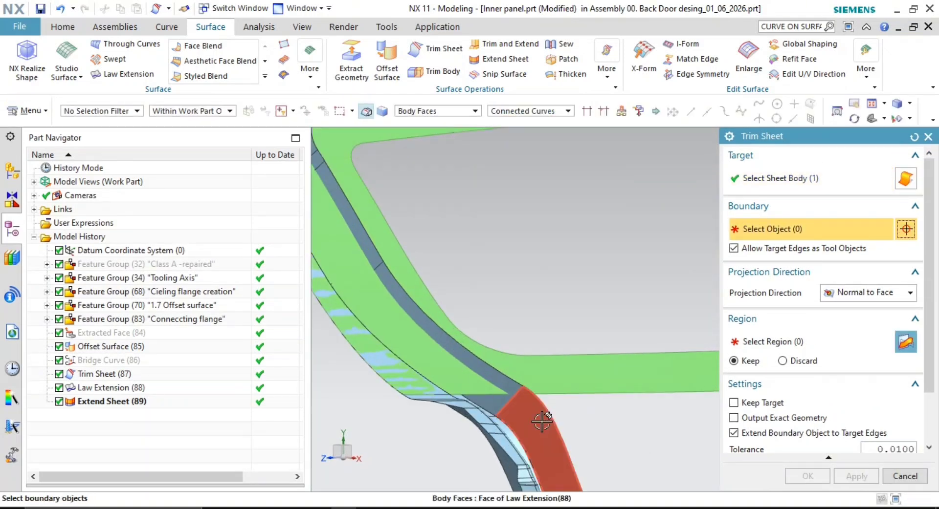
left_click(541, 422)
scroll(542, 406, "down", 3)
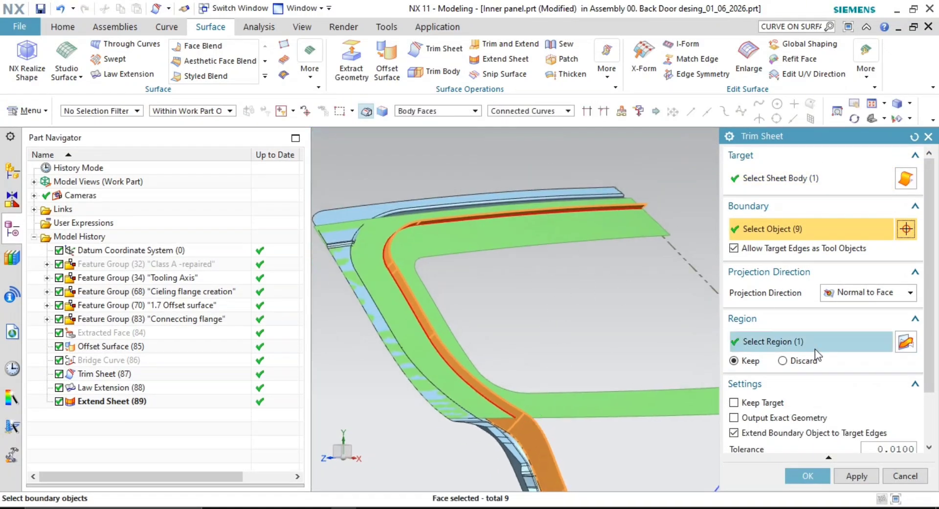
left_click(813, 348)
middle_click_drag(479, 295, 437, 229)
middle_click_drag(571, 393, 587, 370, "shift")
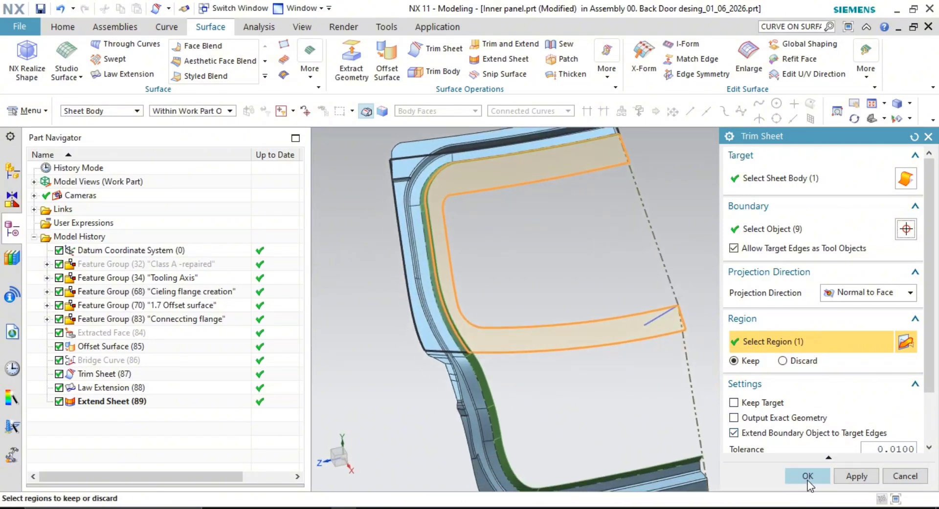
left_click(807, 477)
middle_click_drag(524, 337, 617, 304)
scroll(511, 327, "up", 3)
middle_click_drag(512, 249, 532, 260, "shift")
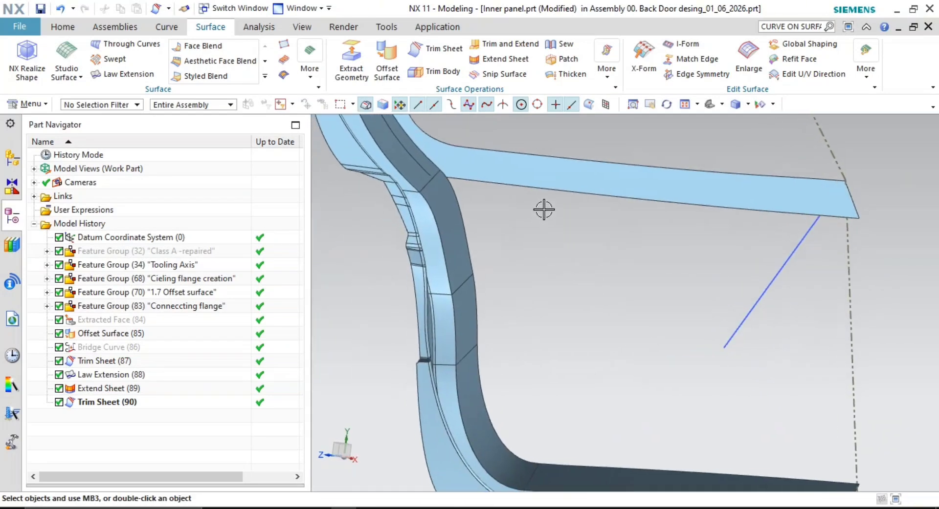
middle_click_drag(798, 206, 643, 309)
scroll(643, 309, "up", 2)
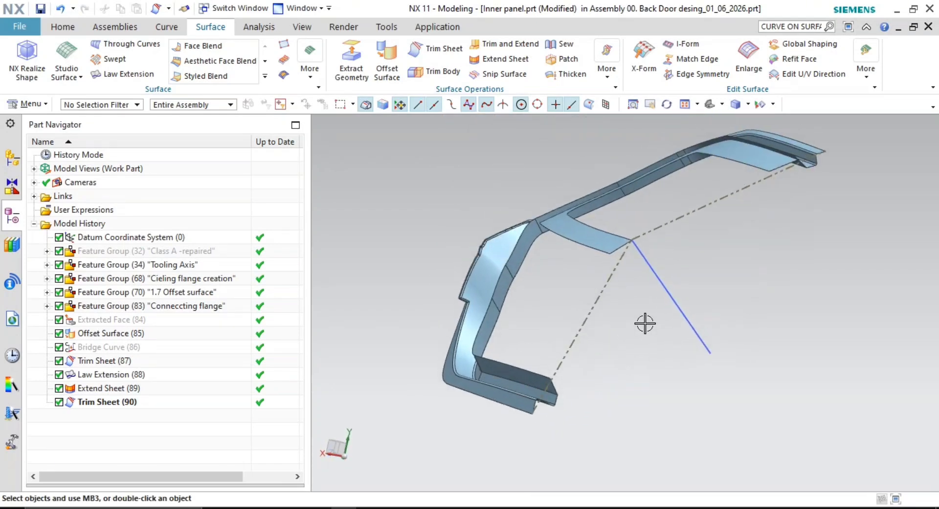
left_click(165, 30)
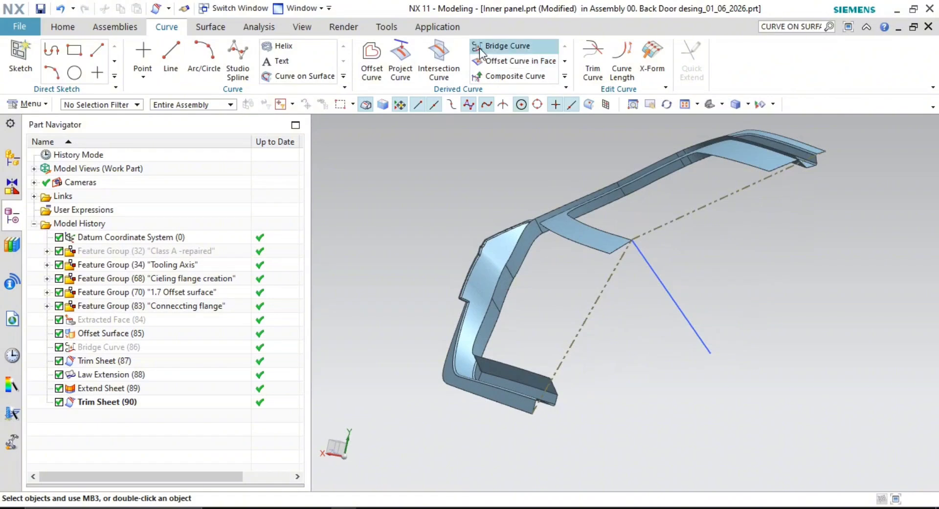
left_click(483, 47)
scroll(614, 247, "up", 6)
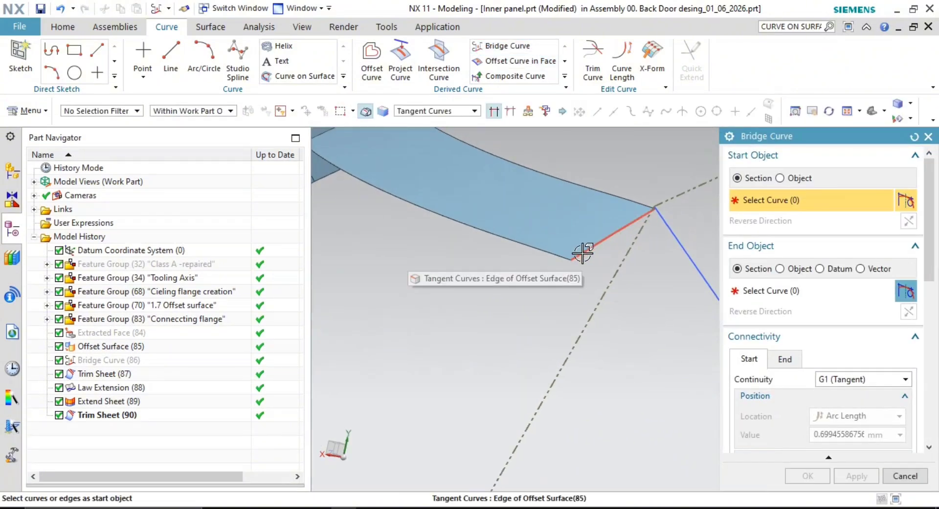
left_click(582, 253)
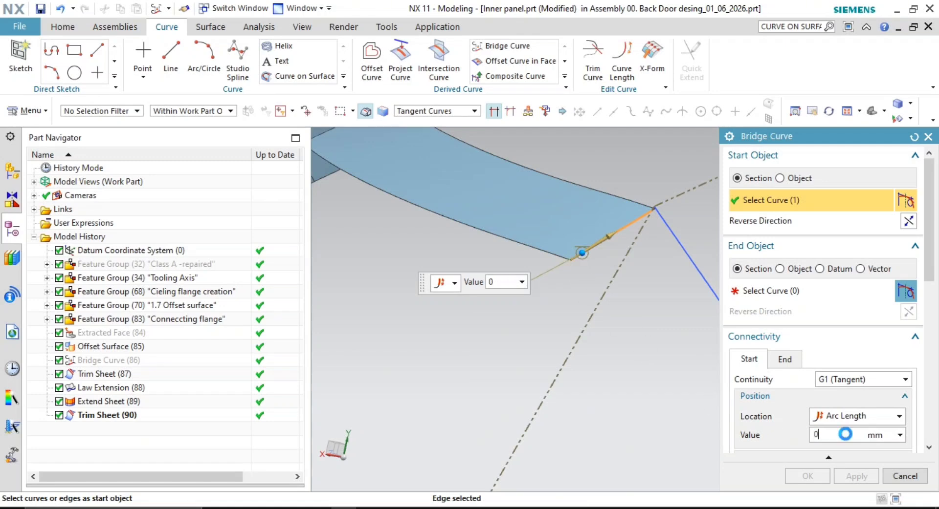
scroll(604, 365, "down", 1)
middle_click(593, 377)
middle_click_drag(593, 377, 591, 183, "shift")
middle_click_drag(504, 482, 712, 357, "shift")
key("Escape")
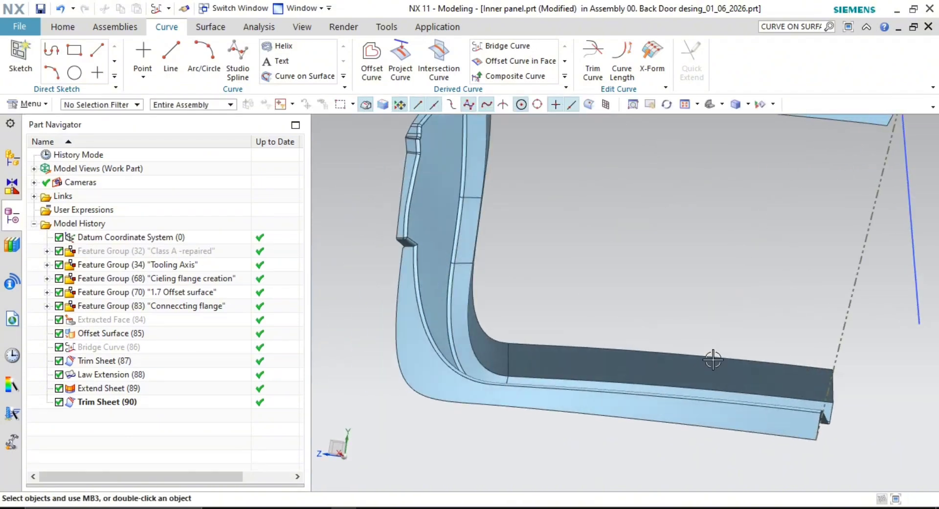
- Offset the lower flange's inner edge by a constant 10 mm in the adjoining law extension face, normal to the curve
scroll(426, 312, "up", 5)
middle_click_drag(434, 329, 562, 328)
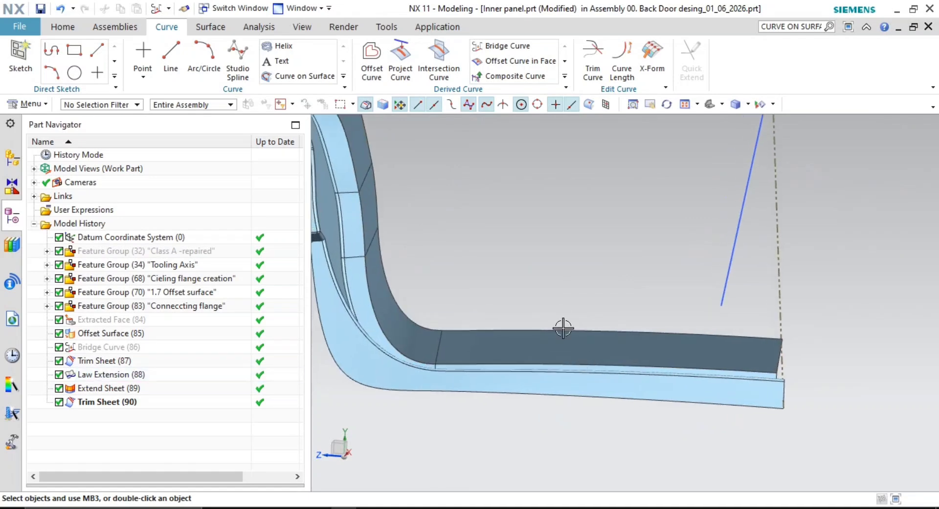
left_click(525, 68)
scroll(544, 364, "up", 5)
left_click(544, 364)
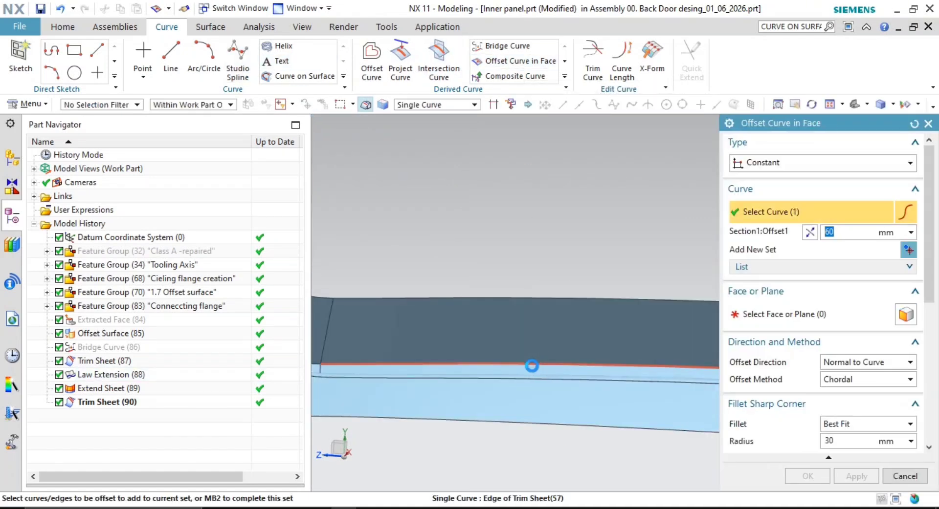
scroll(562, 419, "down", 3)
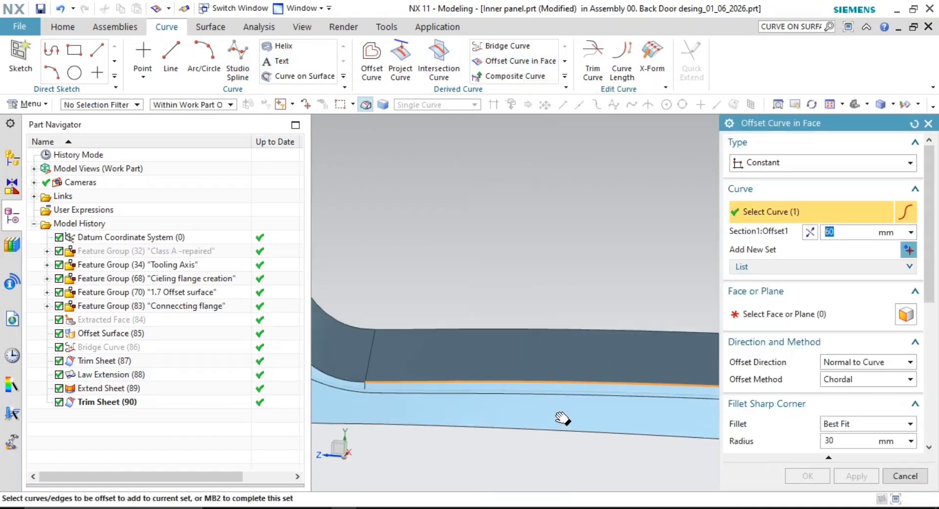
left_click(805, 313)
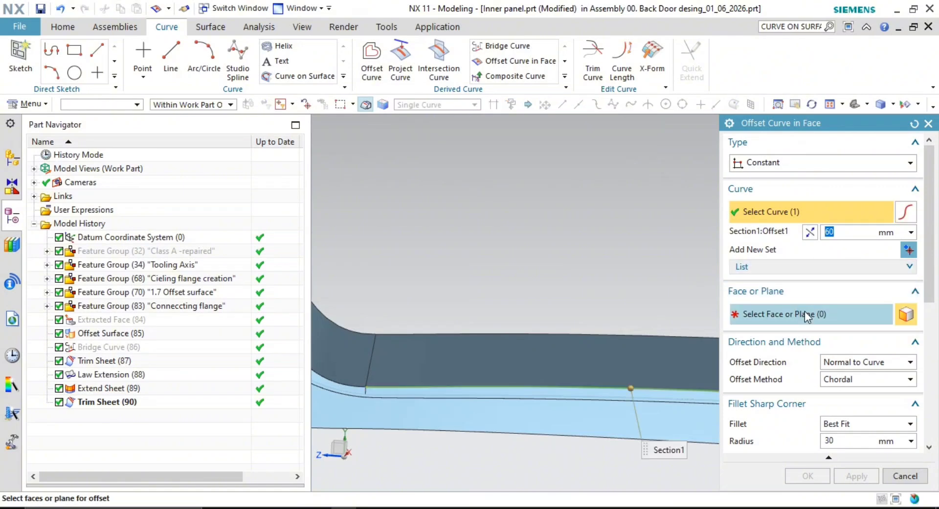
middle_click_drag(507, 302, 508, 239, "shift")
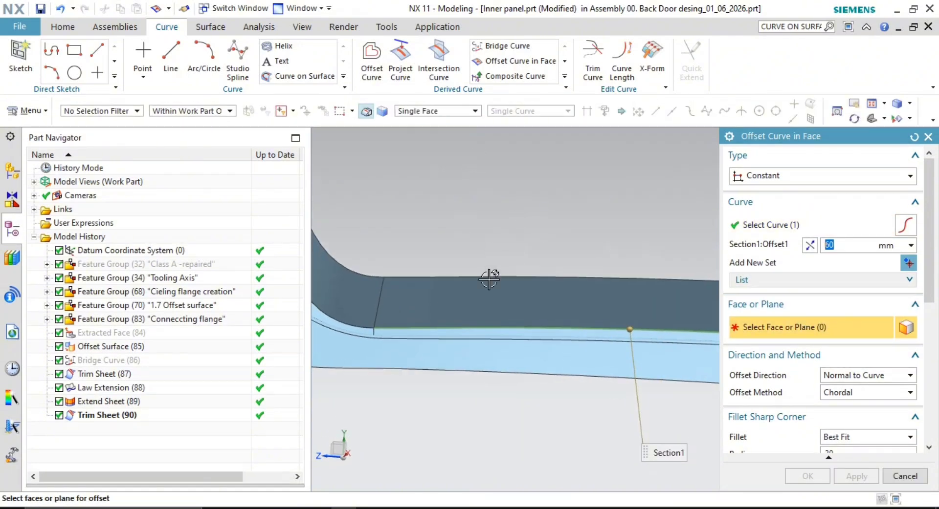
left_click(472, 311)
middle_click_drag(569, 243, 572, 196, "shift")
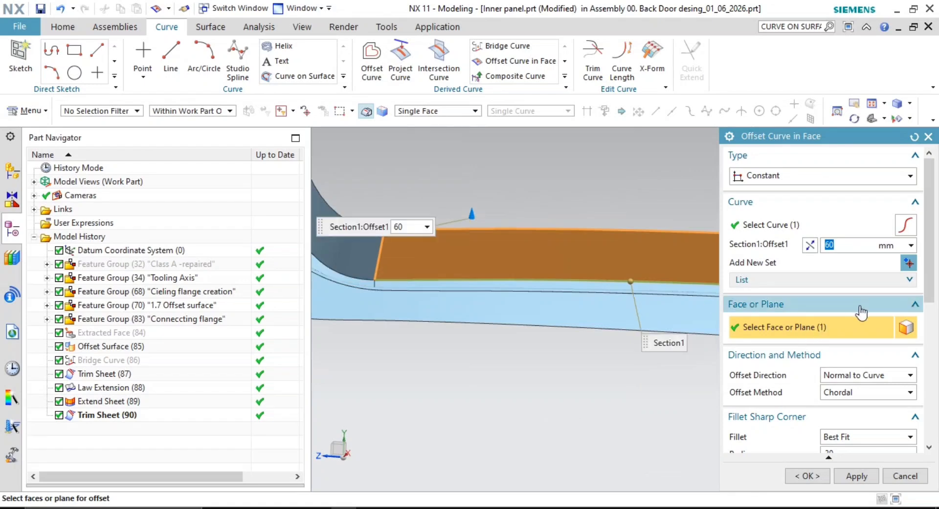
key("Return")
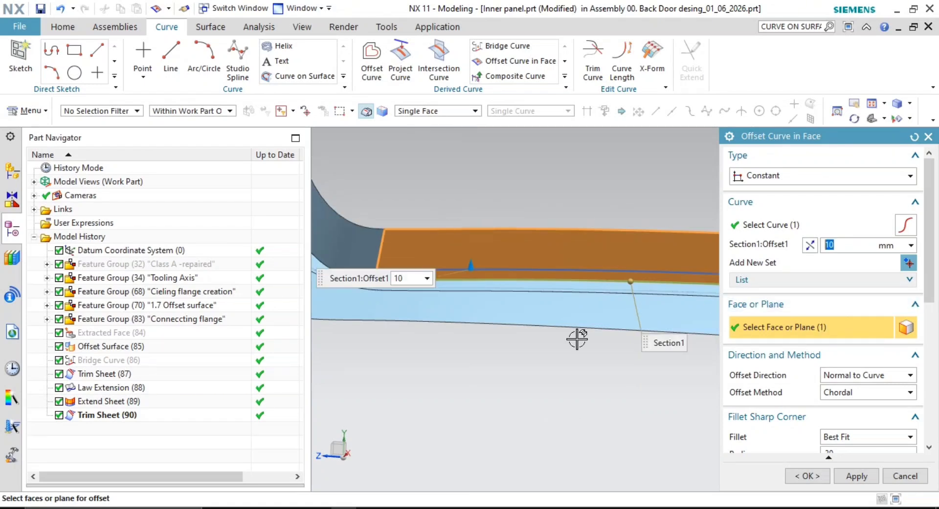
left_click(805, 479)
scroll(683, 329, "down", 1)
left_click(683, 329)
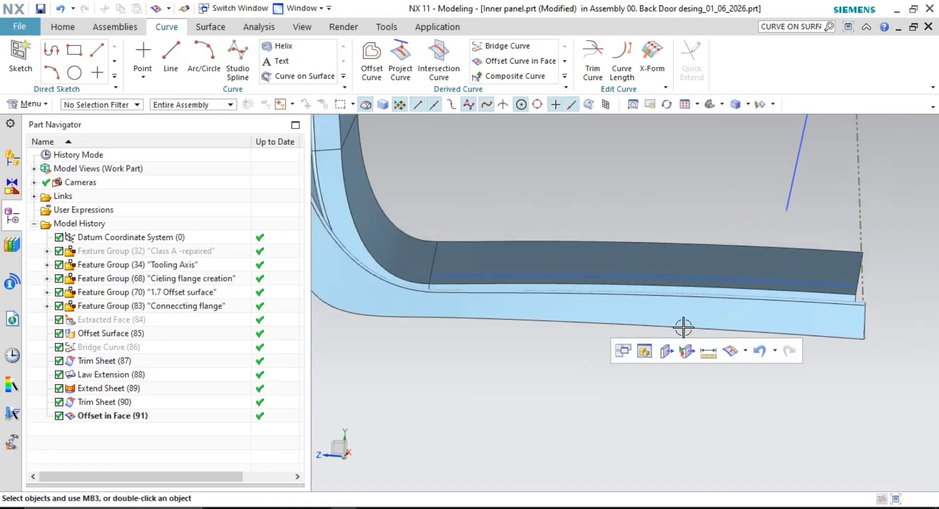
- Trim the law extension sheet along the offset curve, extending the boundary to the target edges and keeping the side away from the flange
middle_click_drag(683, 329, 651, 289)
scroll(685, 328, "up", 2)
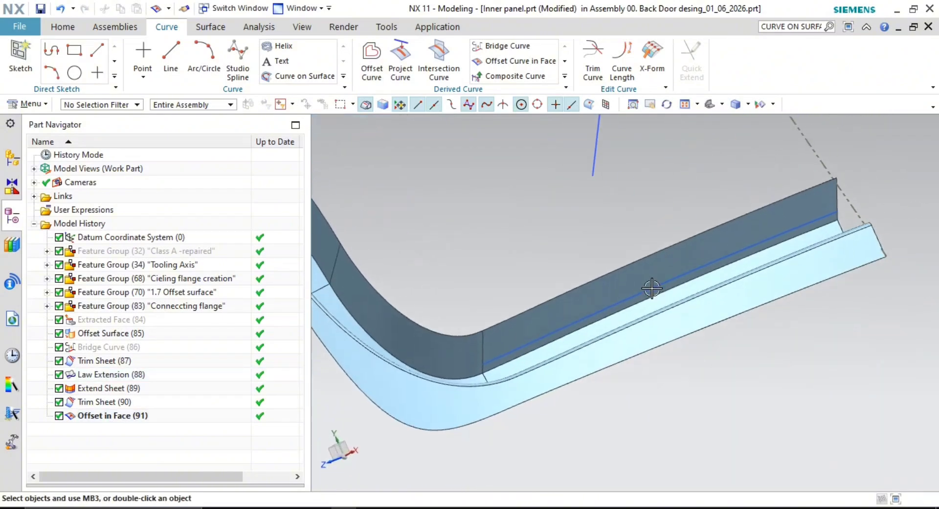
left_click(197, 28)
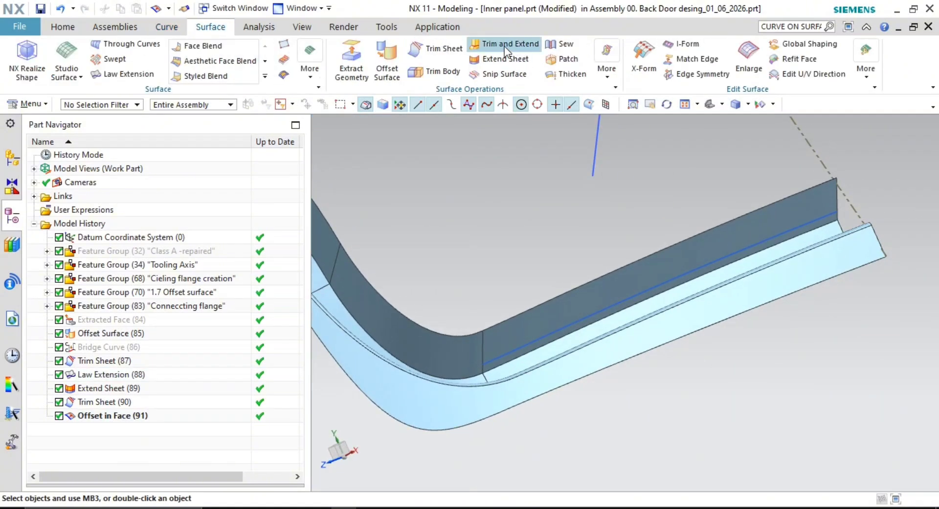
left_click(440, 47)
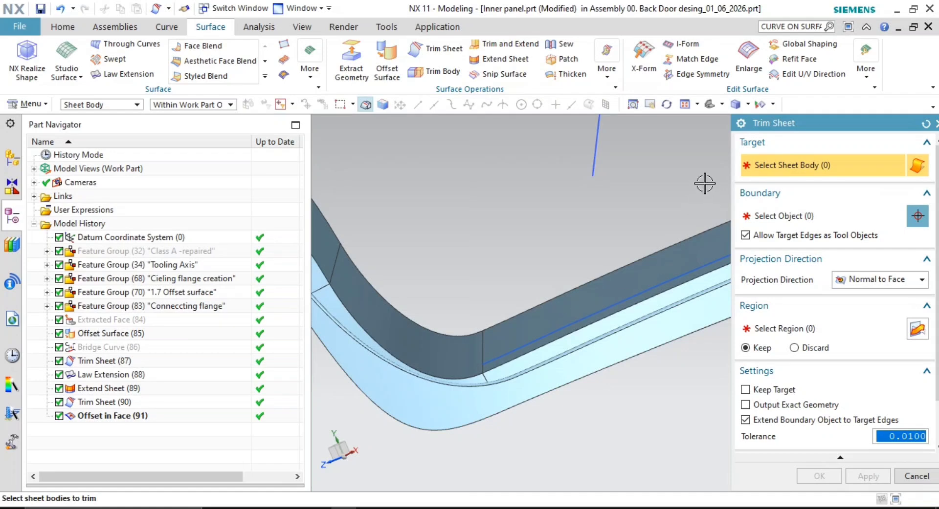
left_click(594, 301)
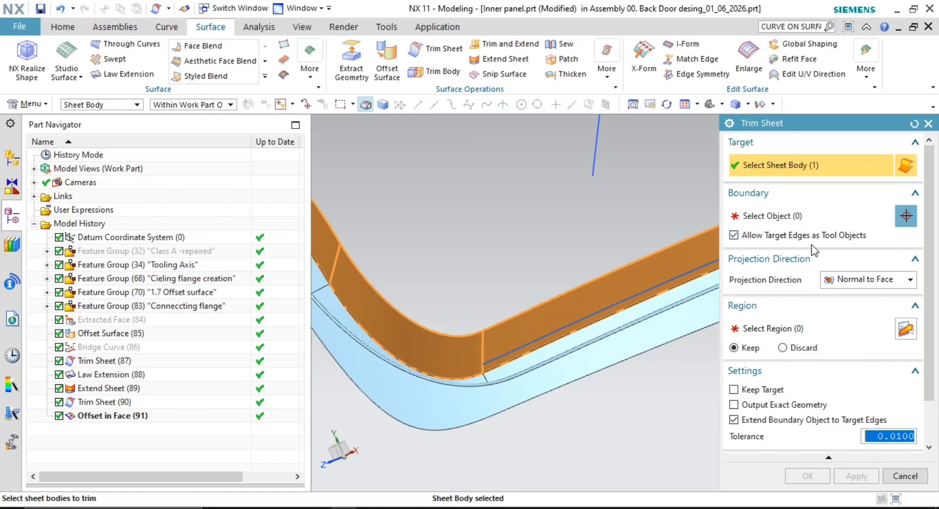
scroll(459, 371, "up", 5)
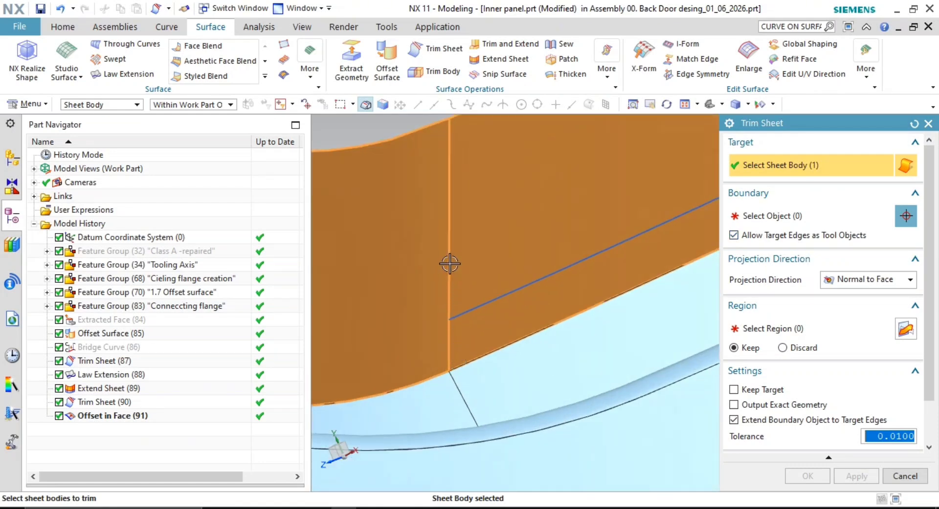
left_click(817, 216)
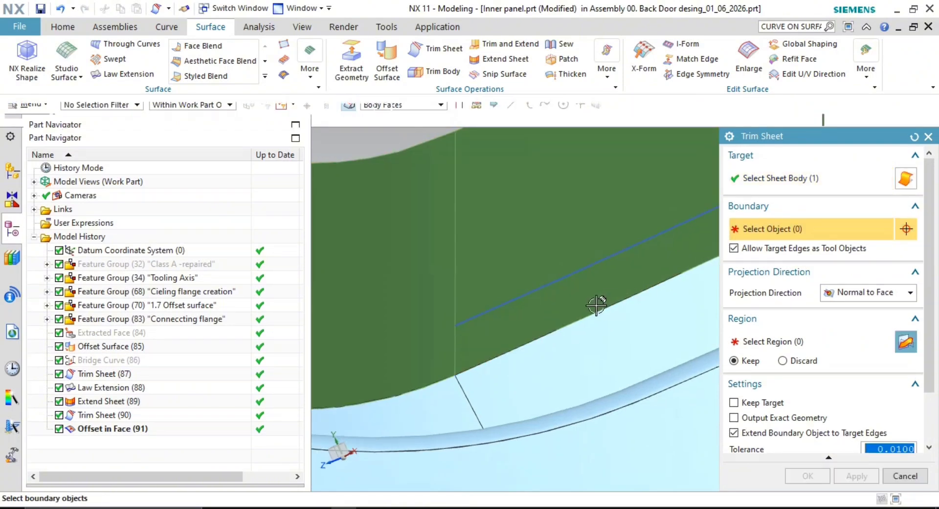
left_click(546, 297)
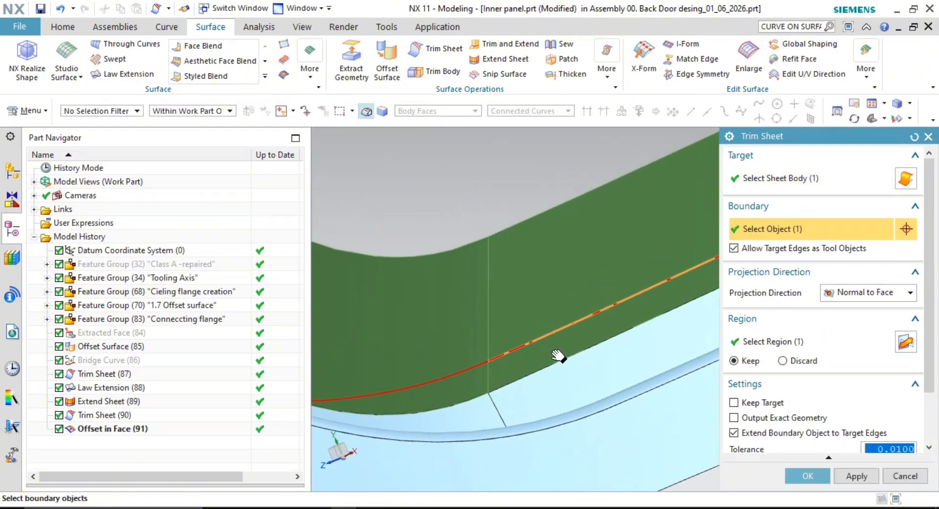
middle_click(469, 216)
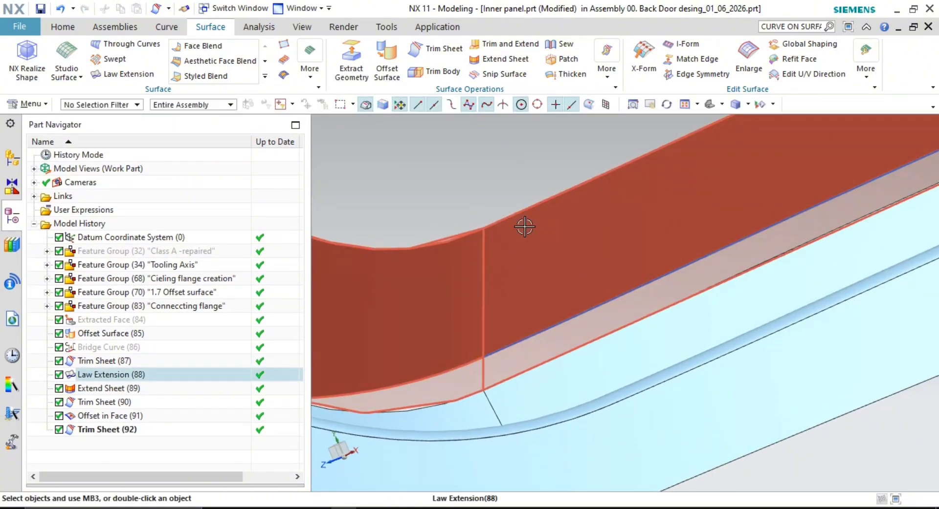
- Undo the last trim of the law extension sheet
key("ctrl+z")
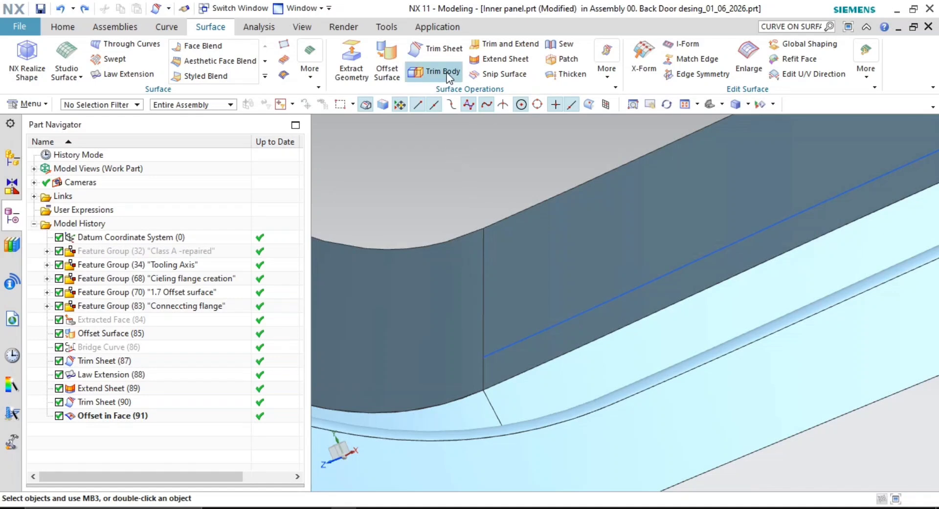
- Try trimming the law extension sheet with the offset curve and the short seam edge below it, stopped at their intersection, as boundary
left_click(434, 49)
left_click(484, 211)
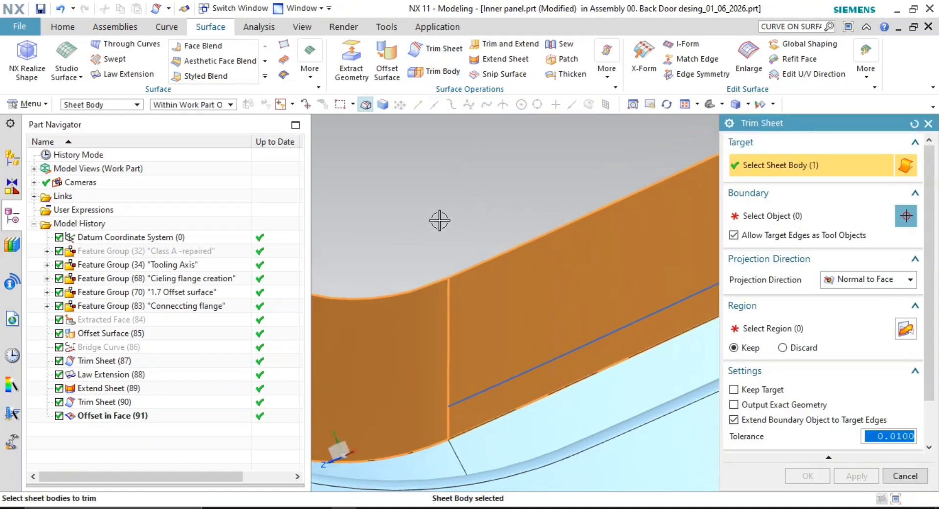
middle_click_drag(587, 346, 588, 312, "shift")
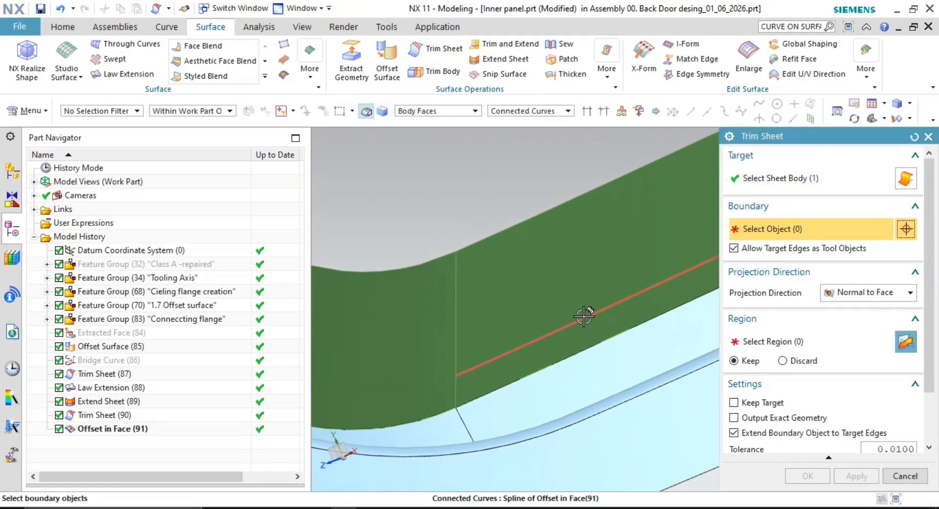
left_click(584, 317)
middle_click_drag(516, 367, 541, 316, "shift")
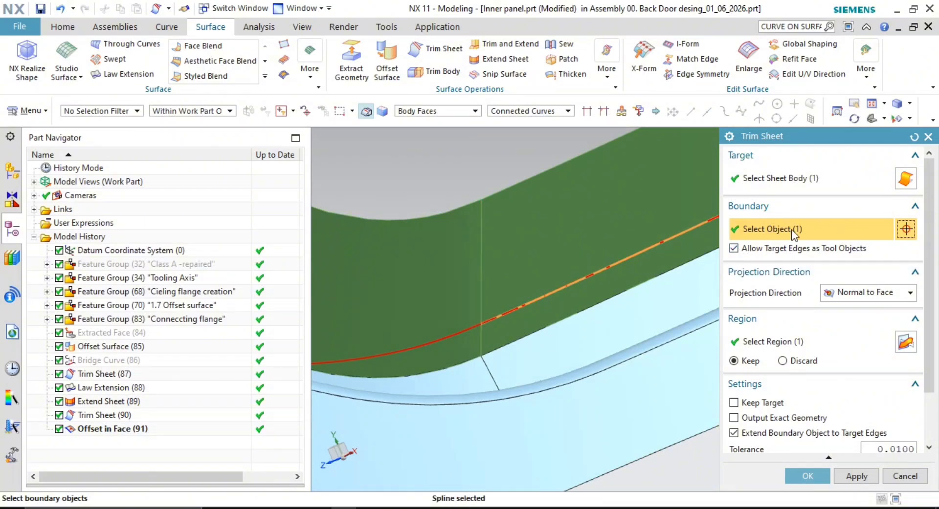
left_click(485, 338)
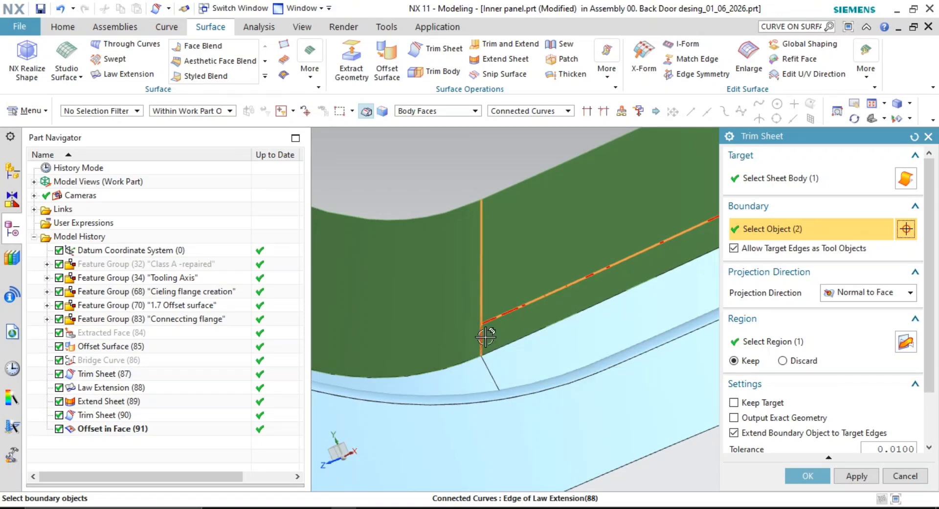
middle_click_drag(601, 324, 574, 361, "shift")
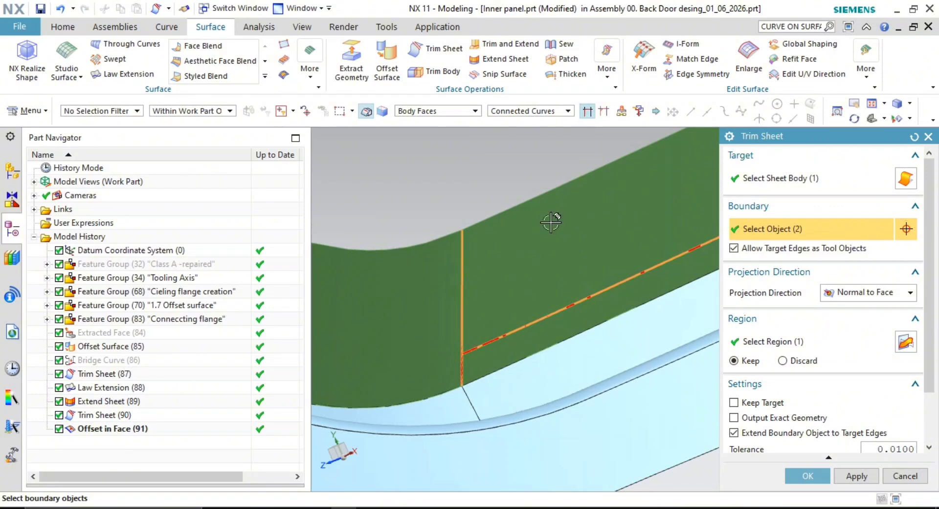
left_click(464, 366)
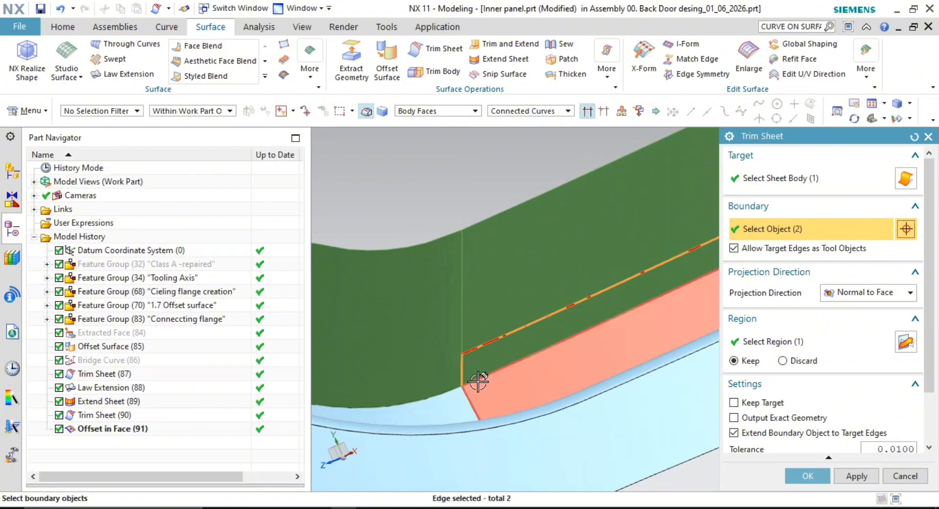
- Check the region to keep along the whole law extension sheet, and finish the trim attempt
scroll(486, 350, "down", 4)
middle_click_drag(647, 389, 480, 424, "shift")
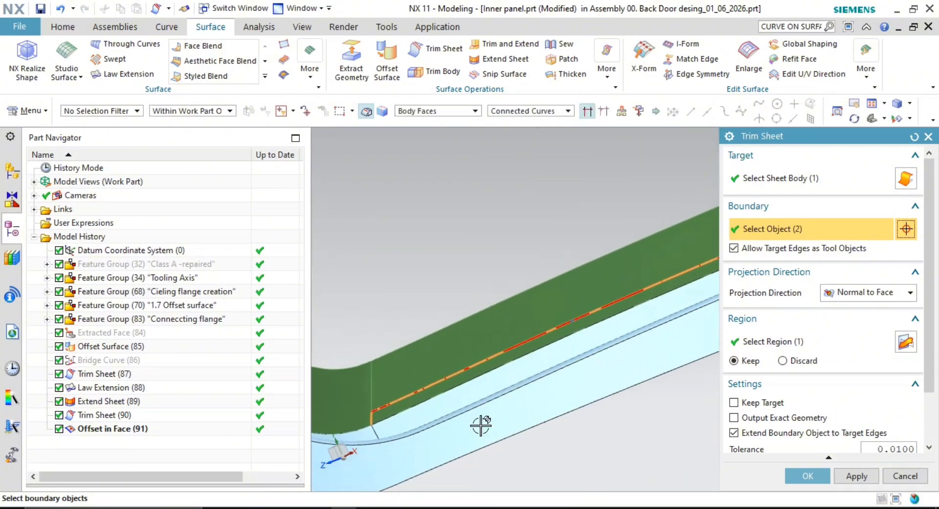
scroll(615, 409, "down", 1)
scroll(558, 323, "down", 3)
middle_click_drag(663, 330, 647, 350, "shift")
left_click(787, 340)
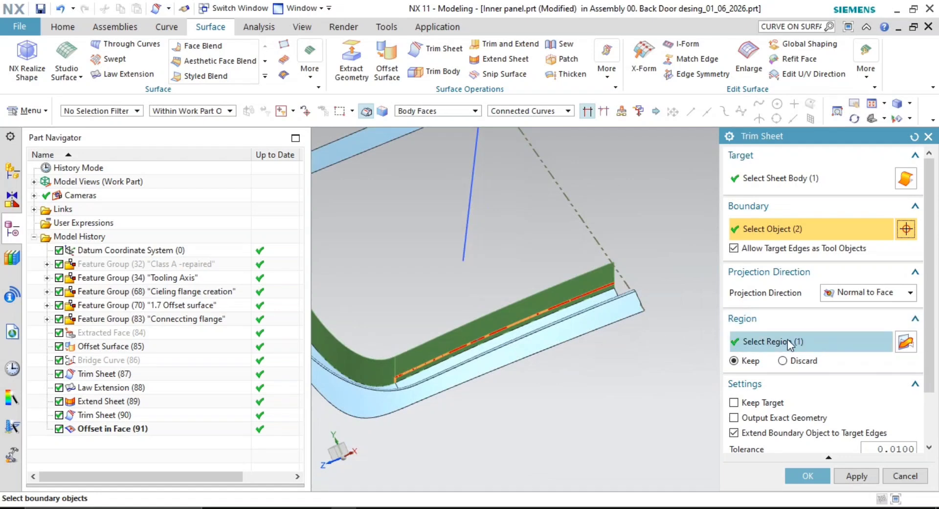
scroll(541, 377, "up", 3)
middle_click_drag(522, 356, 561, 393, "shift")
scroll(457, 342, "up", 1)
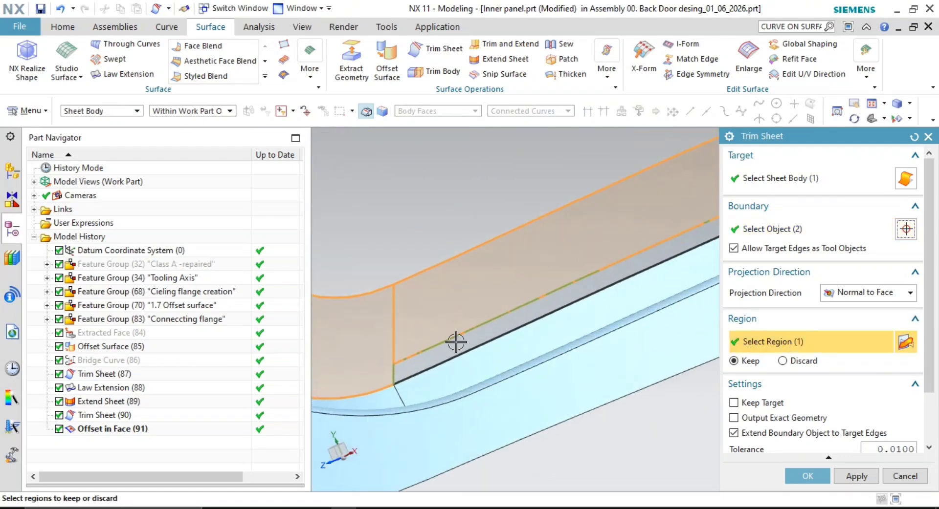
middle_click_drag(479, 350, 544, 372, "shift")
scroll(570, 318, "down", 1)
scroll(565, 353, "down", 5)
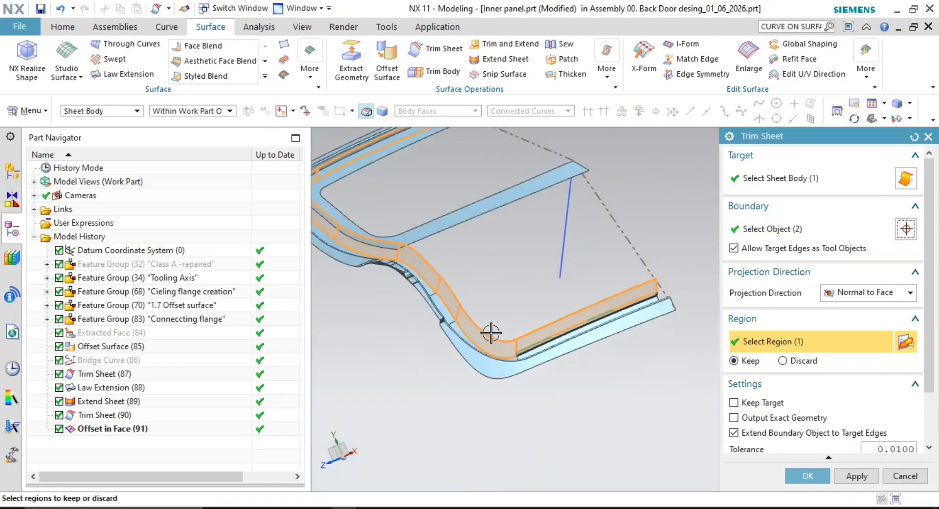
middle_click_drag(490, 333, 578, 336, "shift")
scroll(629, 353, "up", 2)
middle_click(629, 353)
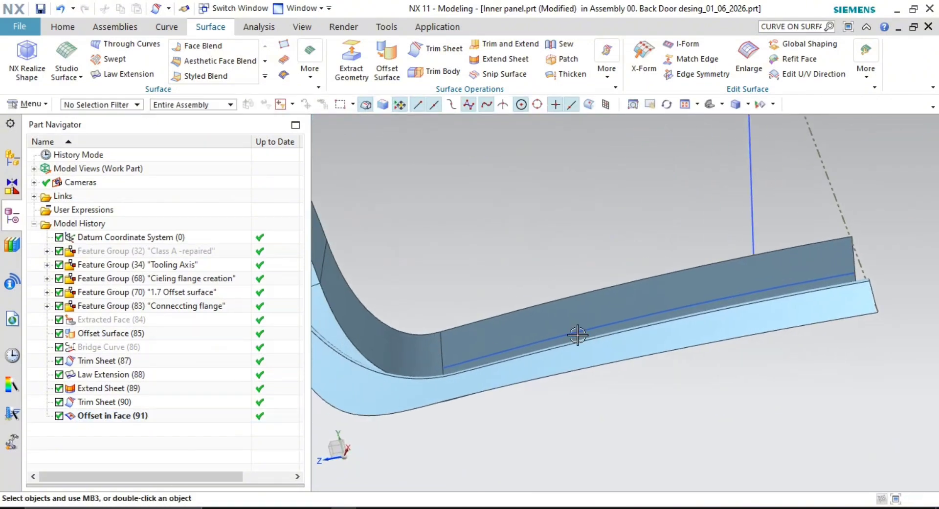
scroll(464, 369, "up", 1)
middle_click_drag(463, 369, 582, 394, "shift")
scroll(521, 370, "down", 2)
left_click(498, 245)
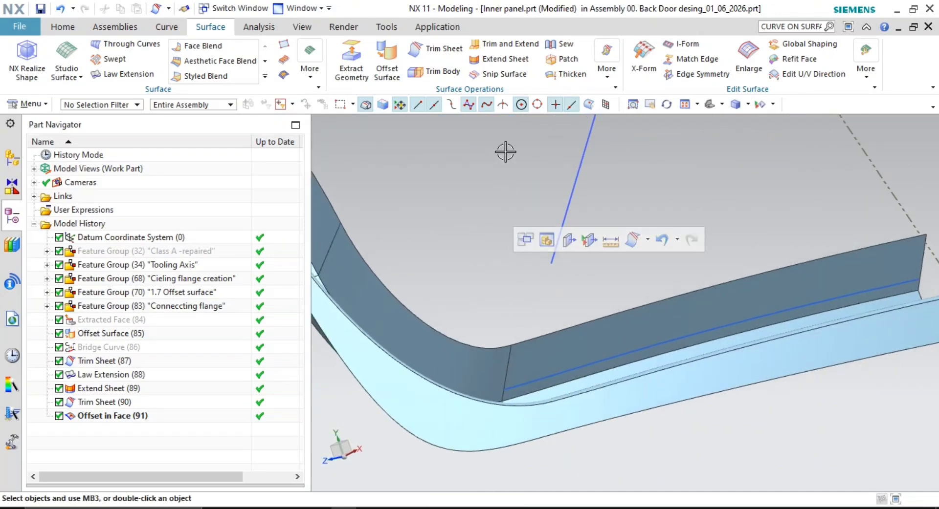
left_click(435, 49)
middle_click_drag(677, 247, 633, 247, "shift")
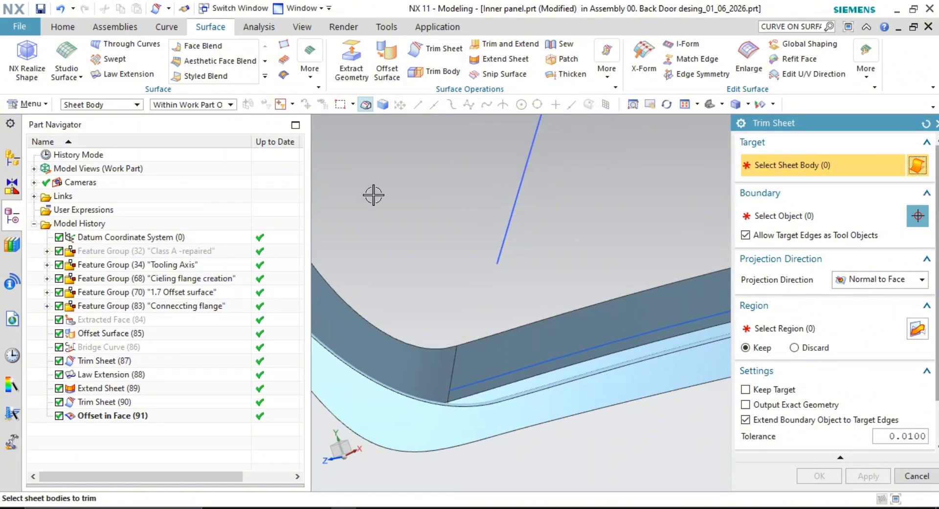
left_click(88, 107)
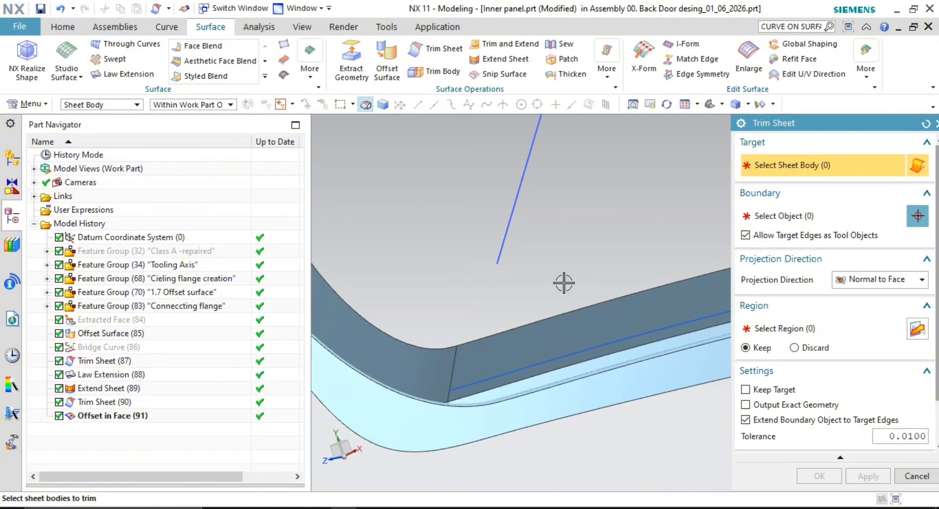
middle_click_drag(562, 281, 582, 278)
scroll(581, 278, "down", 3)
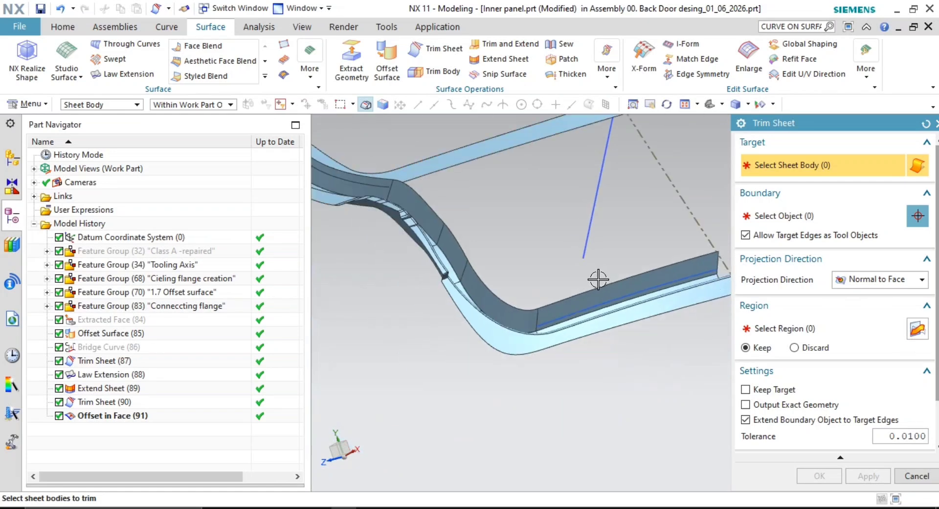
key("Escape")
middle_click_drag(614, 306, 591, 367)
scroll(625, 329, "up", 3)
middle_click_drag(673, 358, 738, 327, "shift")
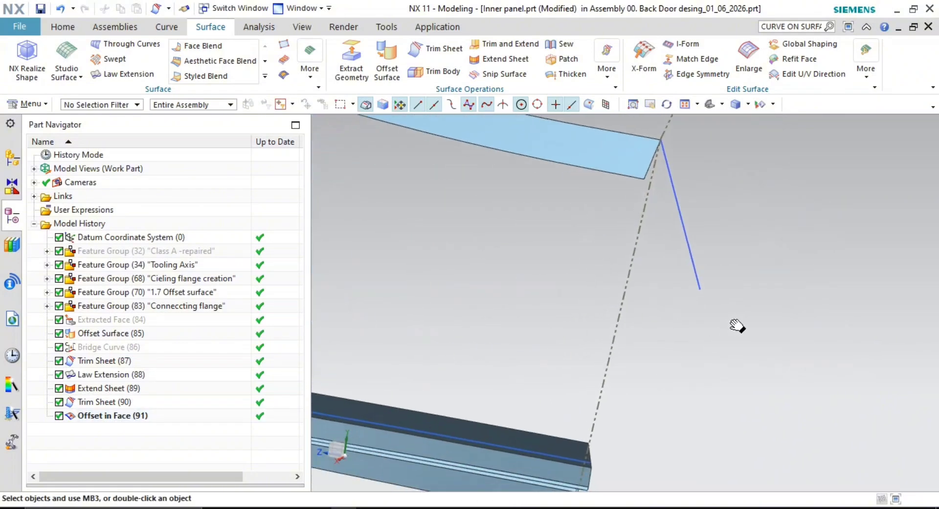
scroll(641, 360, "down", 5)
middle_click_drag(604, 360, 654, 402)
scroll(601, 409, "up", 2)
middle_click_drag(655, 401, 557, 366)
scroll(650, 342, "up", 3)
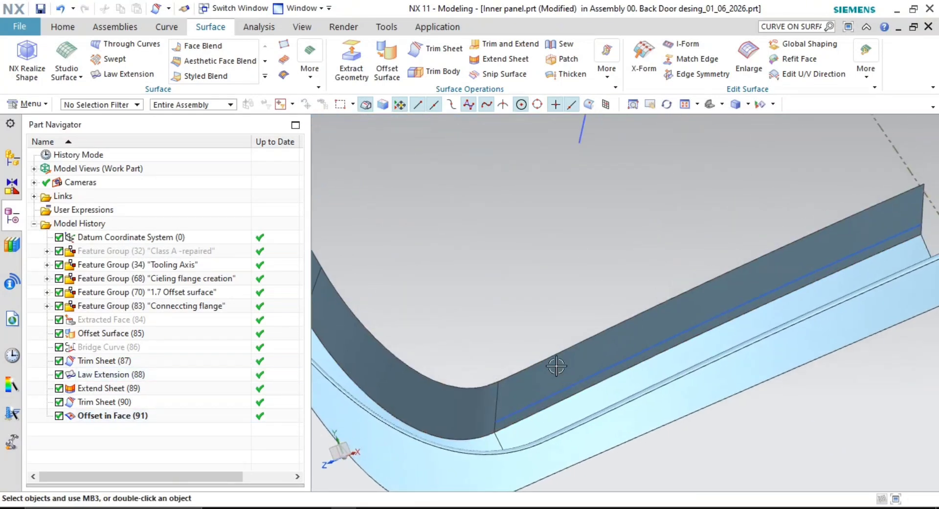
left_click(442, 51)
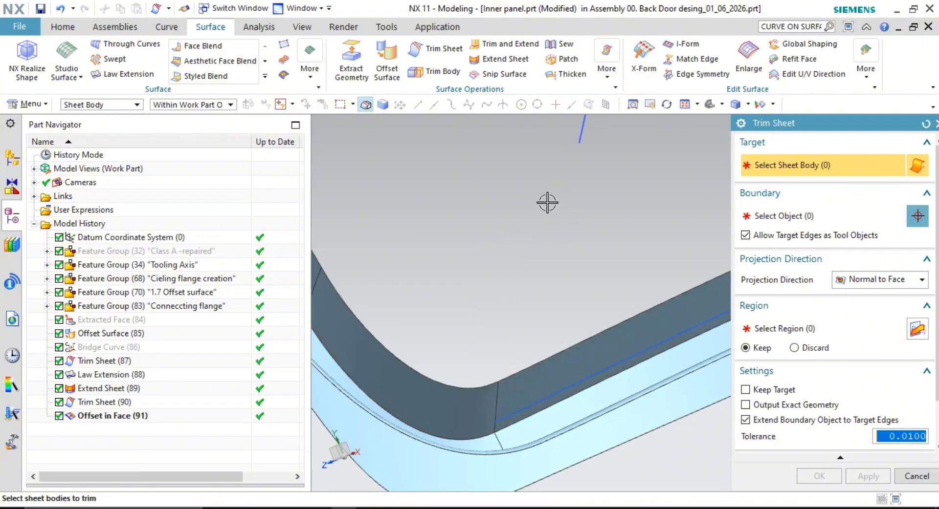
key("Escape")
- Unsew only the straight lower face carrying the offset curve from the law extension sheet, using single-face selection without keeping the original
left_click(607, 68)
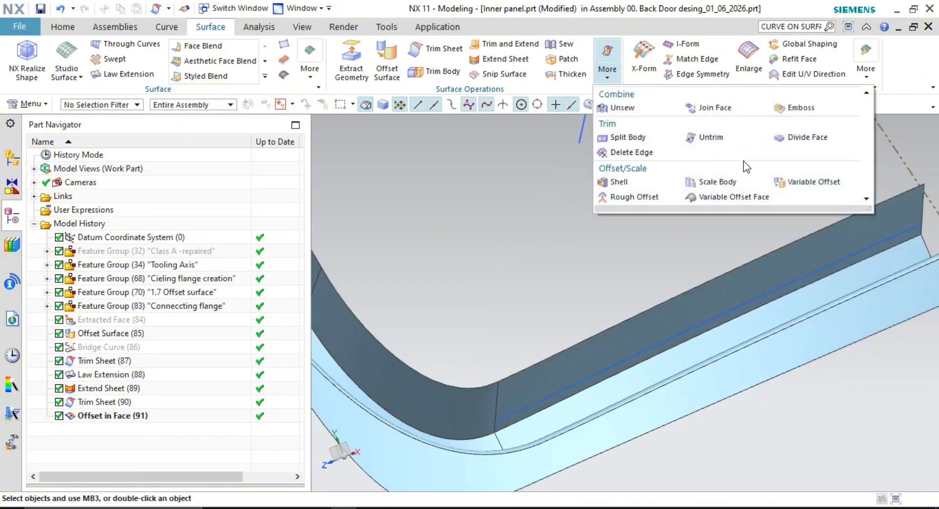
left_click(617, 107)
middle_click_drag(607, 190, 538, 294)
left_click(516, 337)
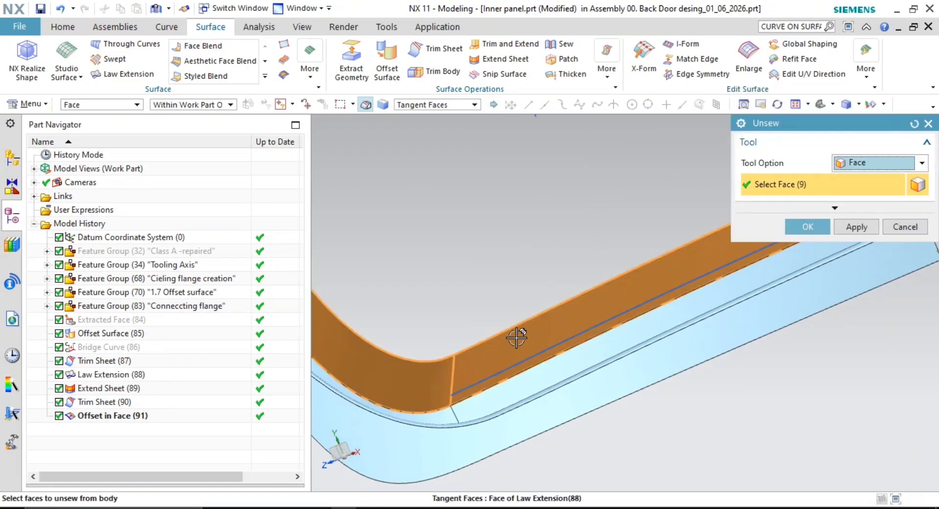
middle_click_drag(565, 332, 621, 314)
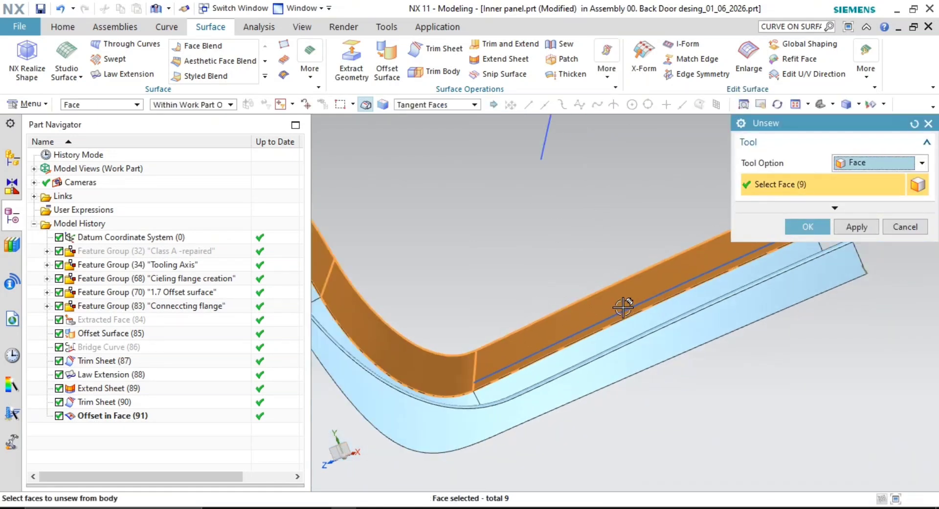
left_click(834, 208)
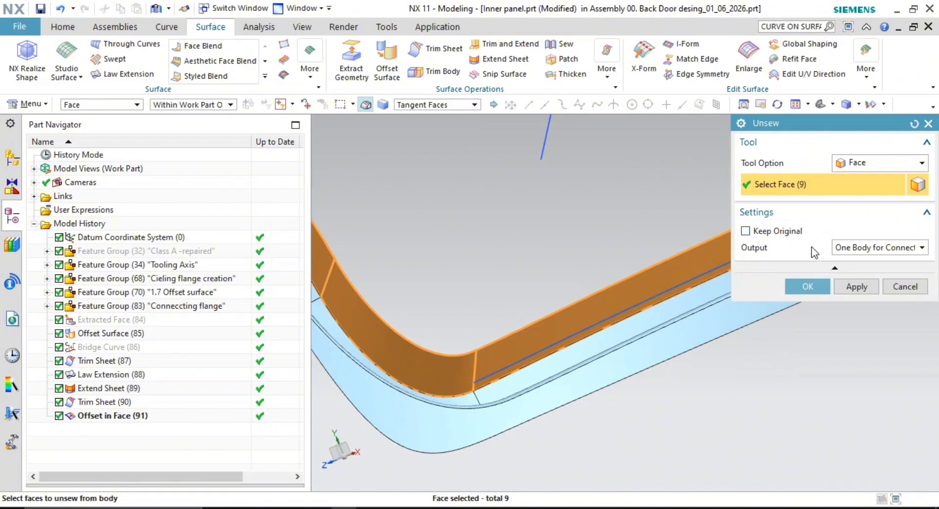
scroll(628, 291, "down", 2)
middle_click_drag(622, 305, 592, 359, "shift")
scroll(590, 317, "down", 2)
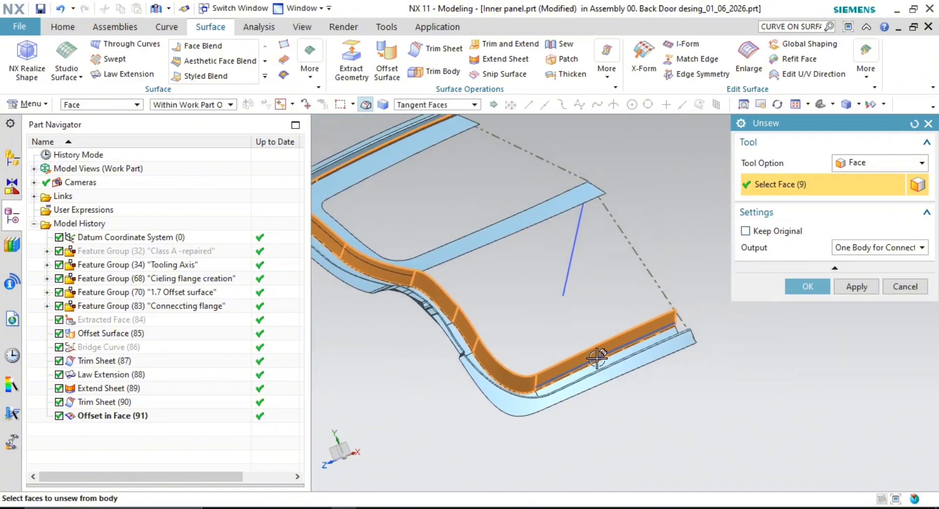
middle_click_drag(656, 321, 732, 335, "shift")
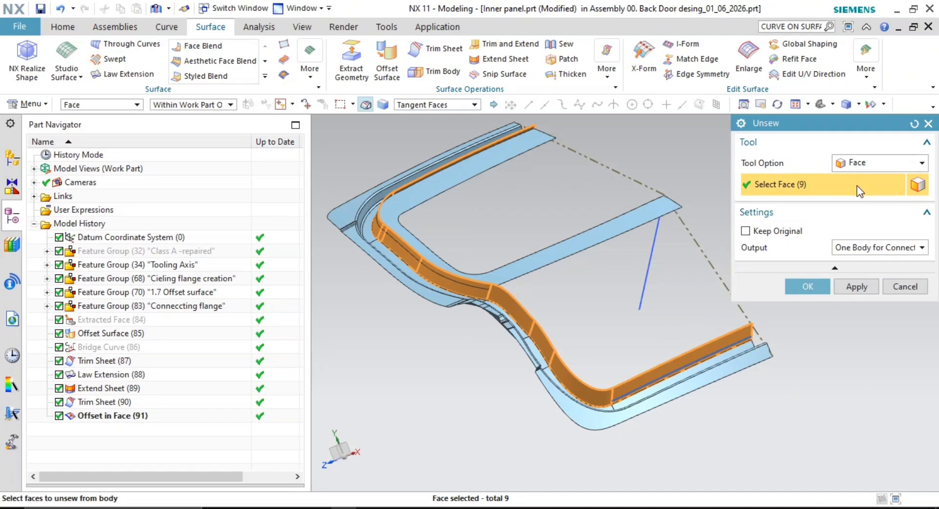
left_click(430, 107)
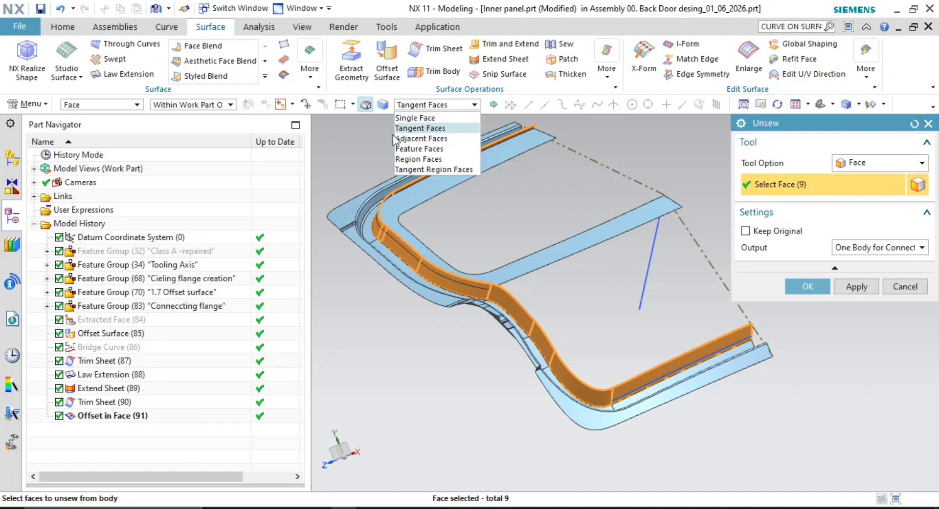
left_click(424, 118)
left_click(566, 374, "shift")
scroll(662, 392, "up", 5)
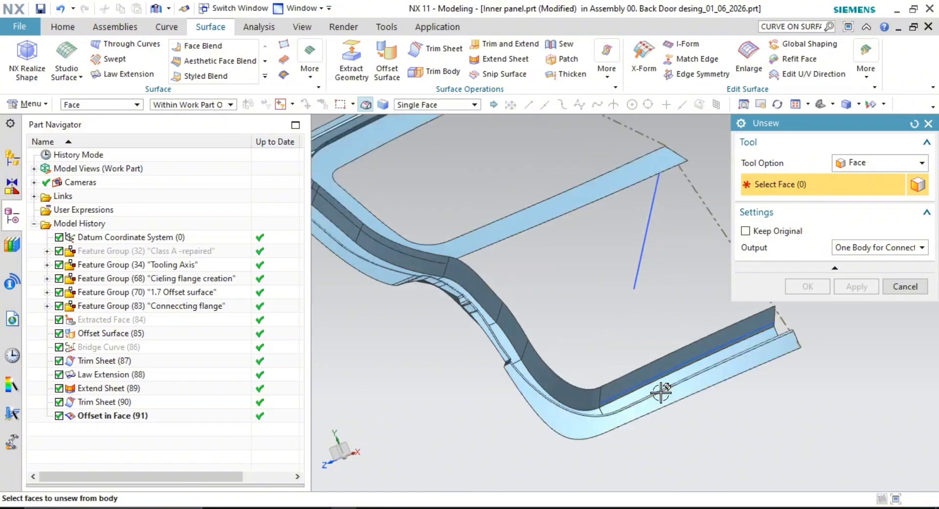
left_click(679, 363)
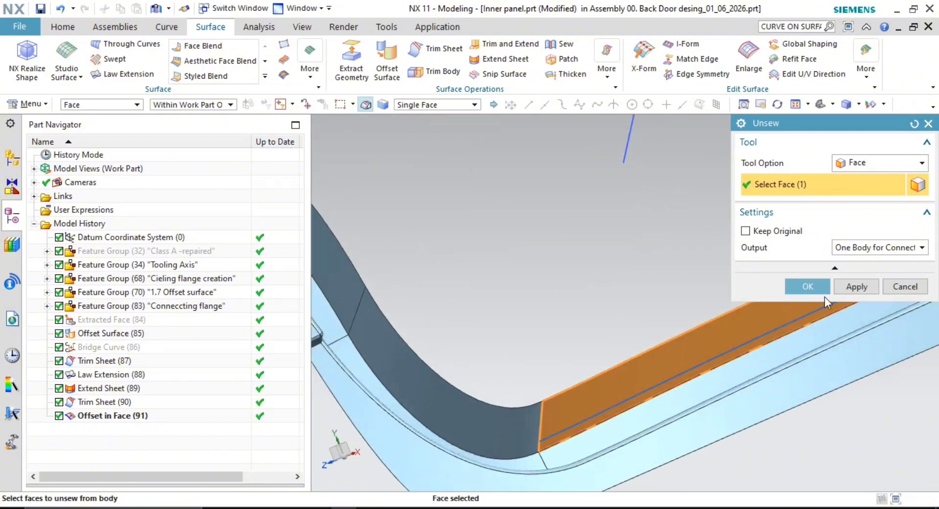
left_click(853, 289)
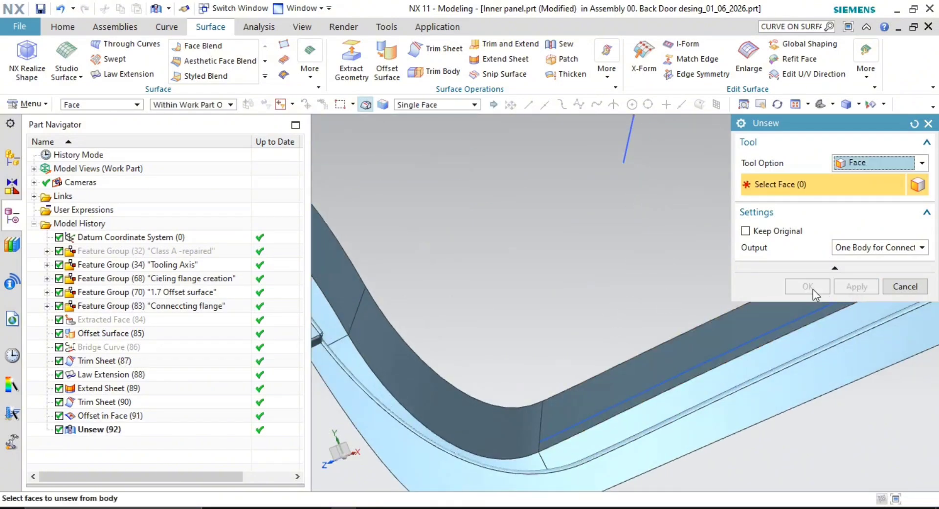
left_click(907, 289)
- Trim the unsewn straight sheet along the offset curve, keeping the narrow strip next to the flange
middle_click_drag(748, 386, 688, 332)
middle_click_drag(599, 301, 458, 217)
left_click(444, 48)
left_click(590, 337)
left_click(509, 337)
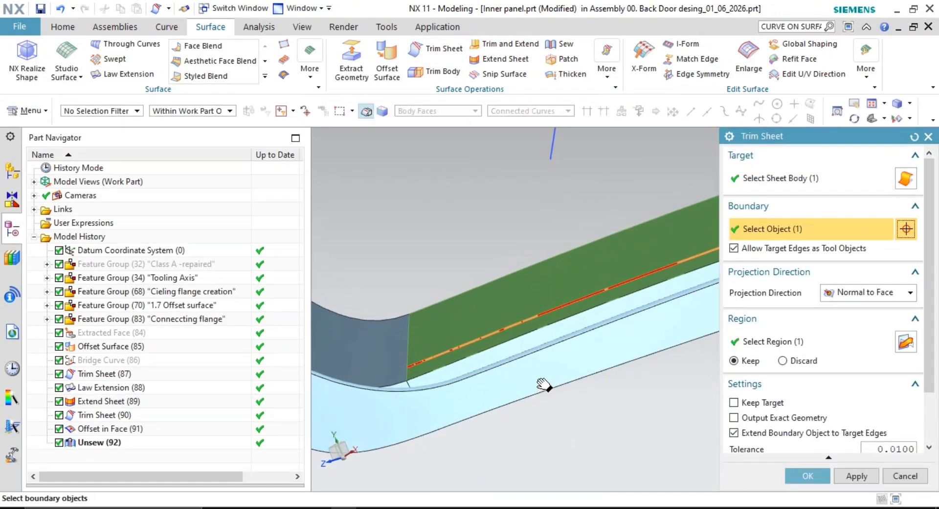
left_click(876, 344)
middle_click_drag(526, 348, 520, 390, "shift")
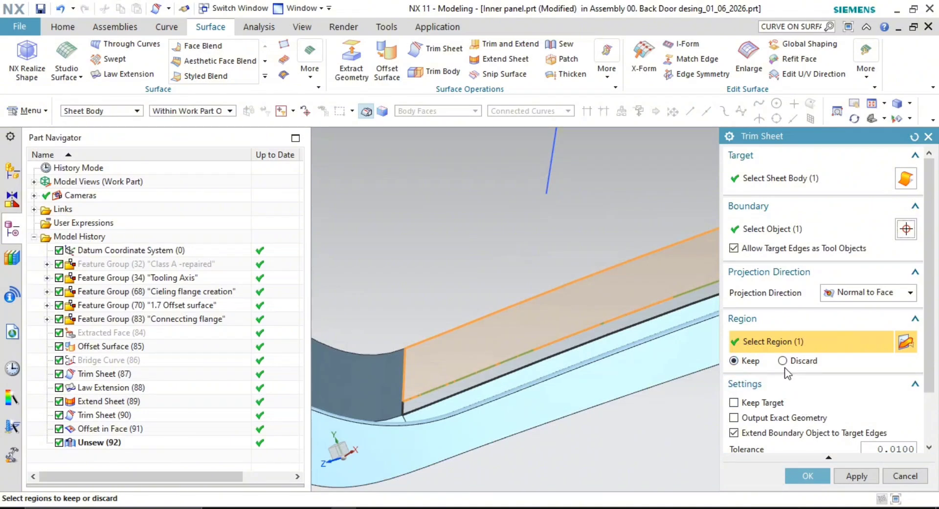
left_click(807, 478)
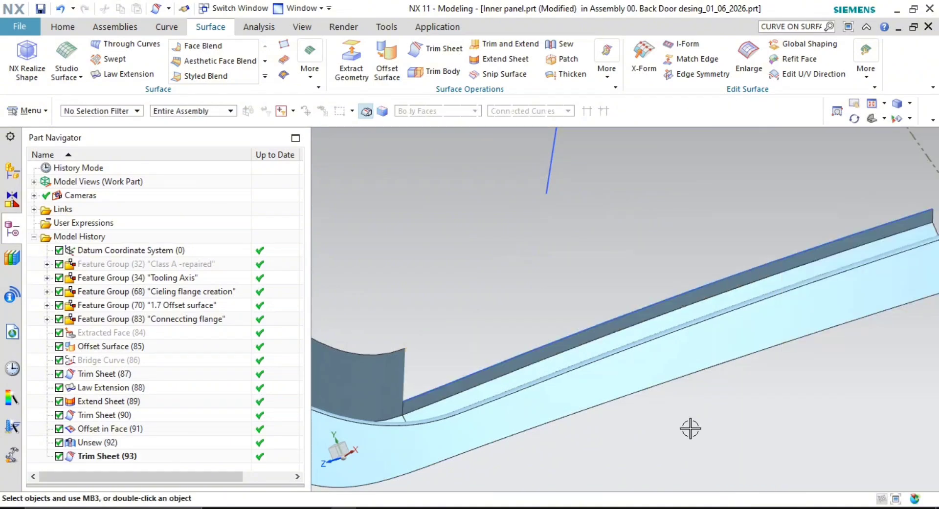
- Hide the offset curve along the trimmed strip's edge
middle_click_drag(689, 427, 523, 333)
left_click(523, 333)
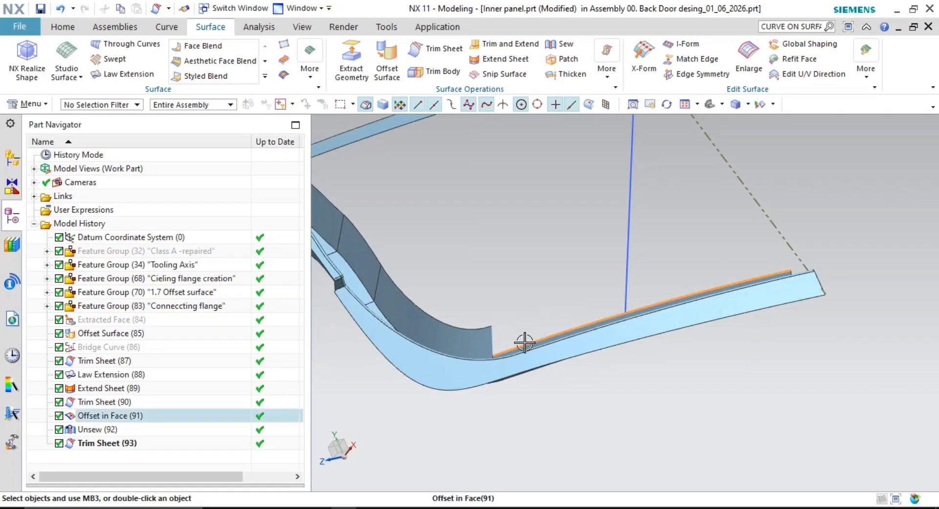
right_click(524, 337)
left_click(610, 108)
middle_click_drag(610, 211, 601, 320)
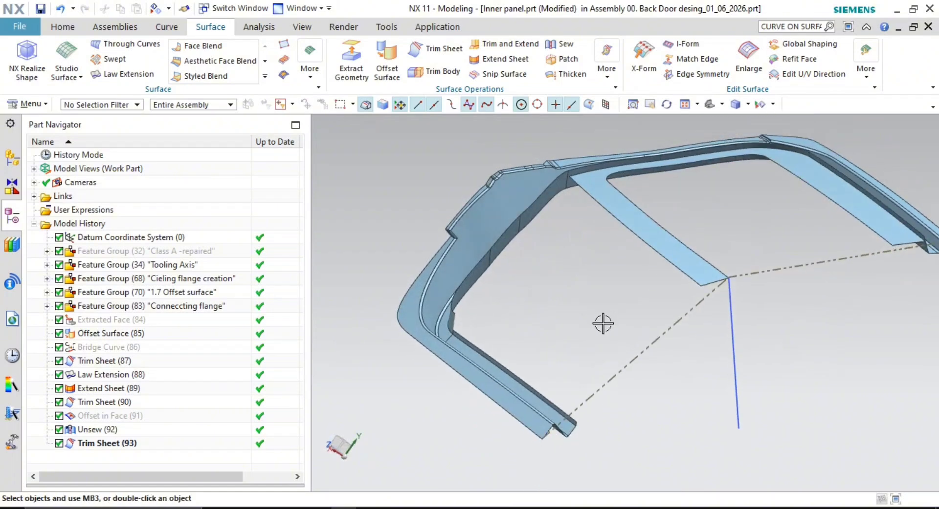
scroll(589, 321, "down", 5)
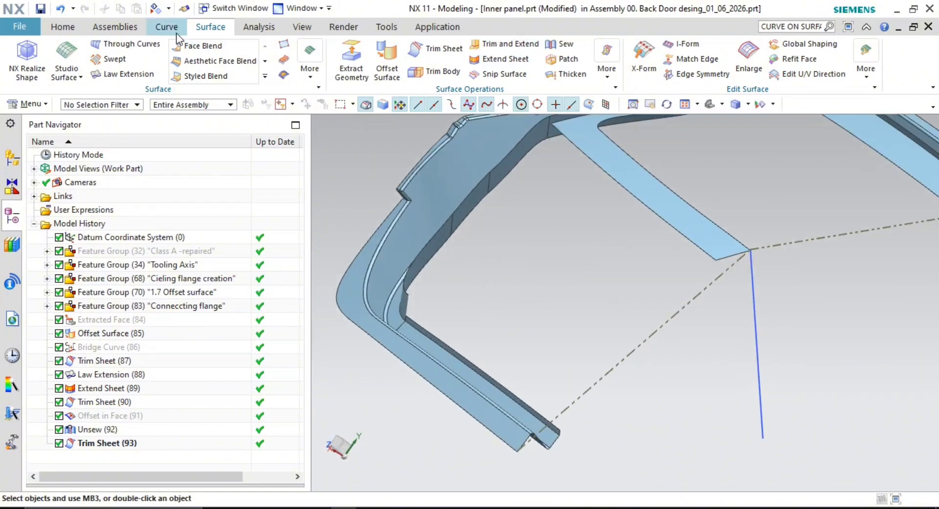
- Start a bridge curve from the free end edge of the middle strip, with the start position at 0 mm arc length
left_click(164, 26)
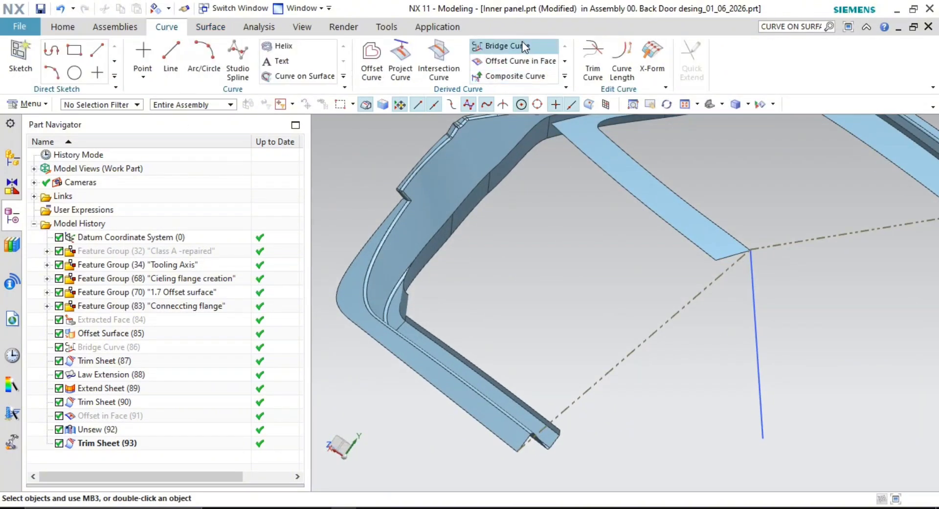
scroll(584, 259, "up", 4)
middle_click_drag(721, 264, 596, 271, "shift")
left_click(593, 261)
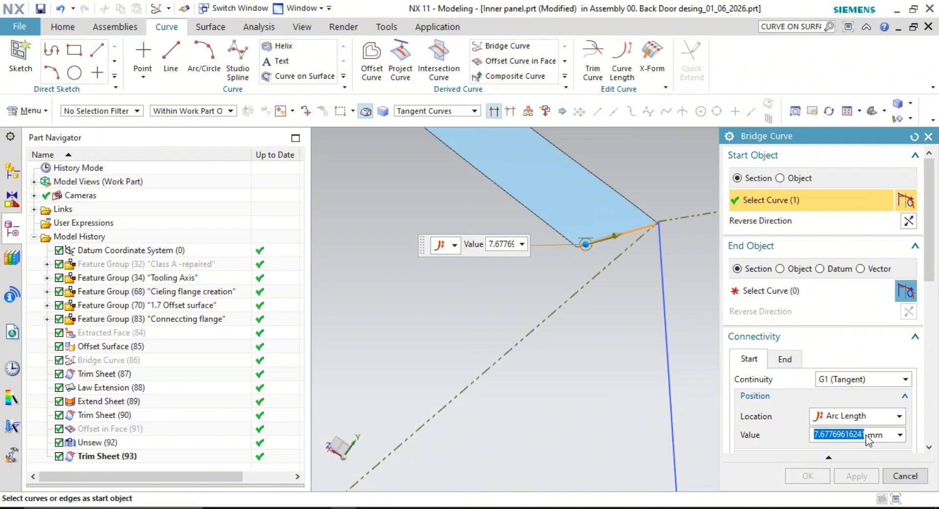
key("Return")
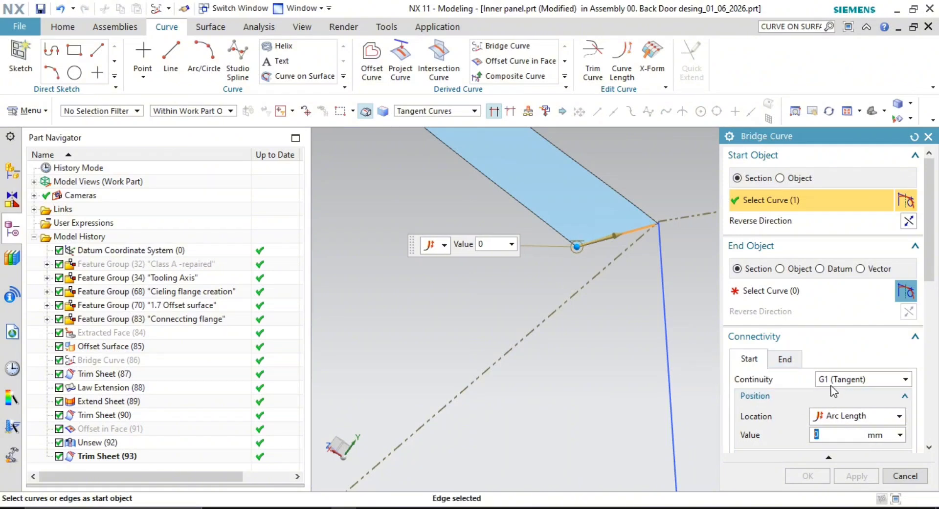
- Use the law extension's end edge on the lower flange as the bridge curve's end object, with G0 (Position) continuity
middle_click_drag(613, 344, 670, 260, "shift")
middle_click(670, 260)
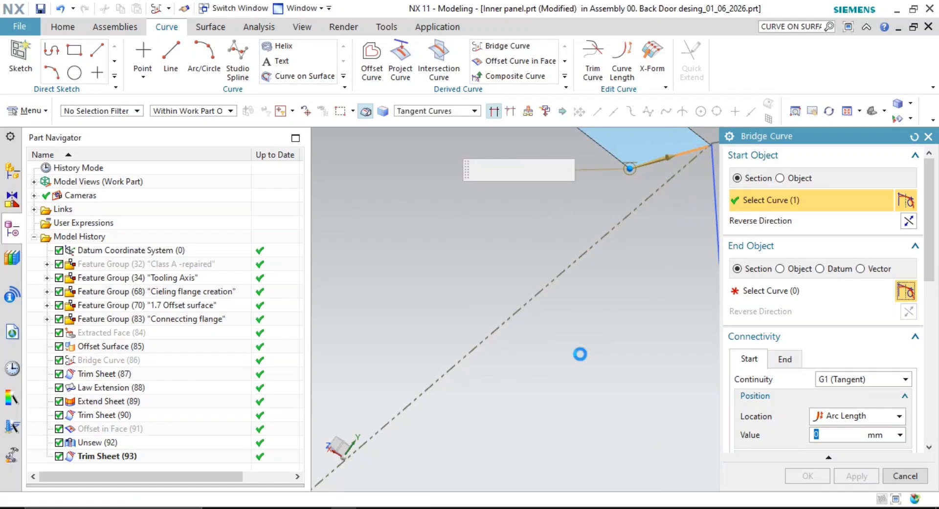
middle_click_drag(557, 396, 647, 335, "shift")
middle_click_drag(556, 382, 638, 280, "shift")
scroll(473, 373, "up", 3)
scroll(453, 380, "up", 2)
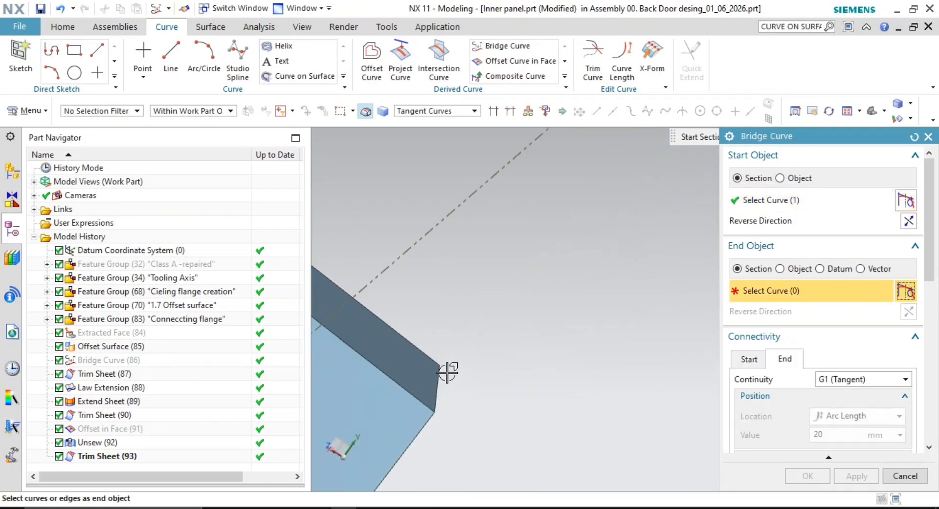
left_click(443, 373)
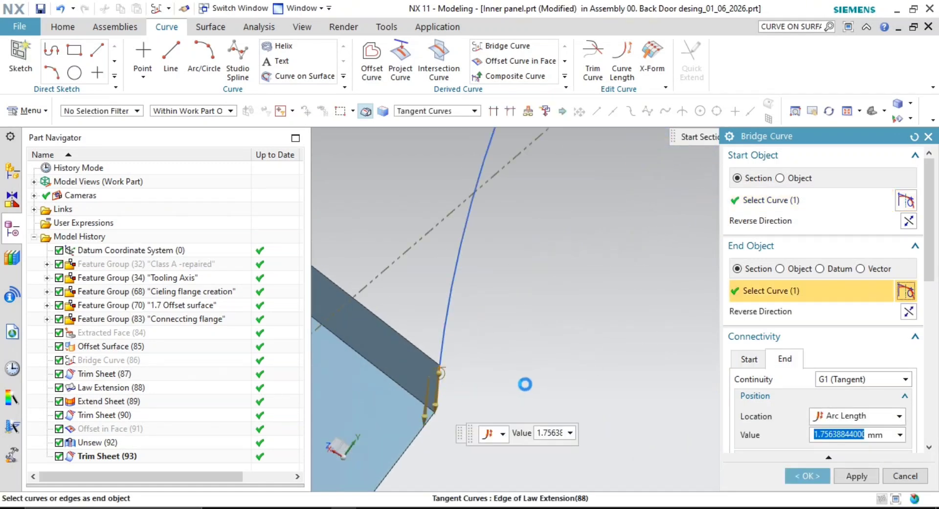
left_click(836, 379)
left_click(843, 394)
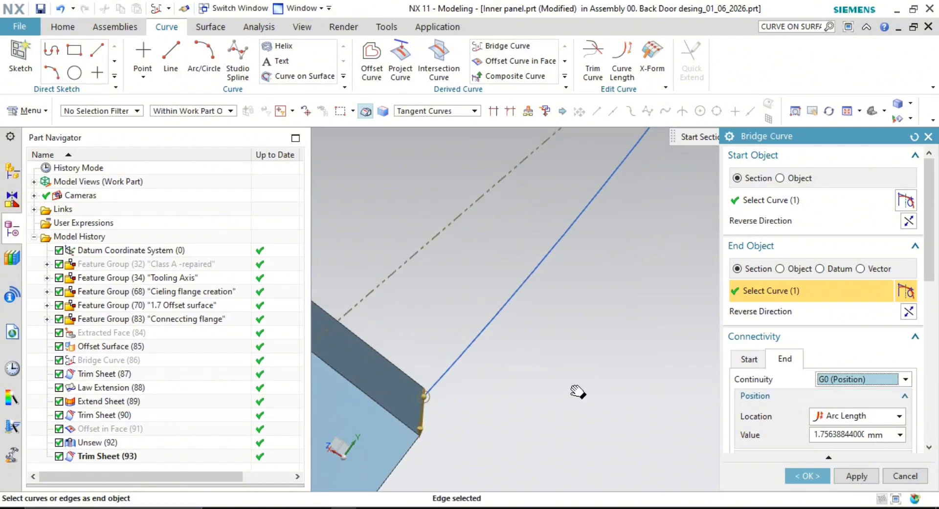
- Set the bridge curve's end position to 0 mm arc length and create the curve across the opening's free side
left_click(849, 434)
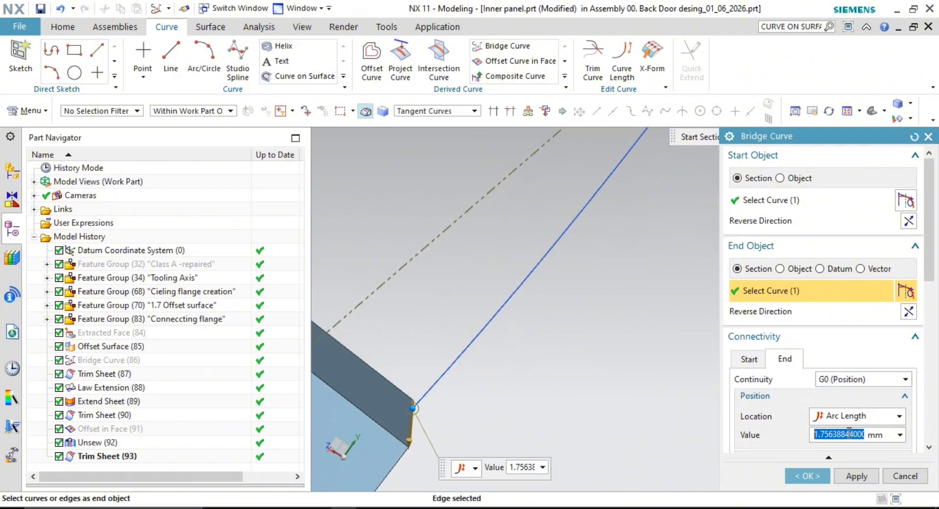
key("Return")
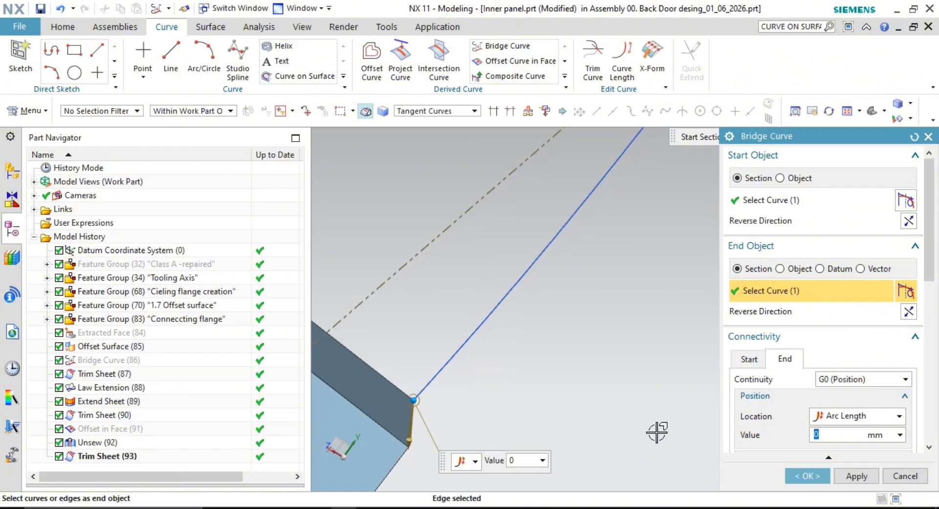
scroll(551, 394, "down", 4)
scroll(623, 342, "down", 3)
middle_click_drag(694, 309, 593, 318, "shift")
scroll(561, 385, "down", 3)
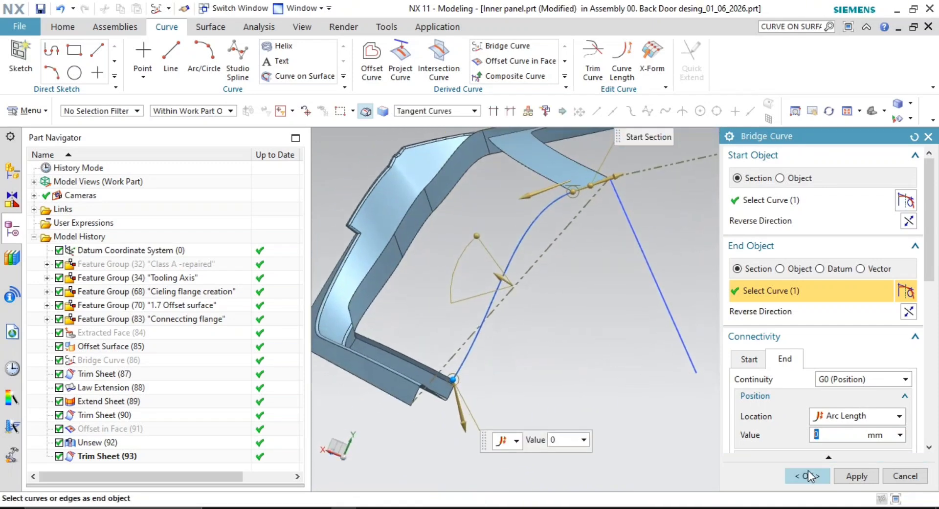
left_click(847, 481)
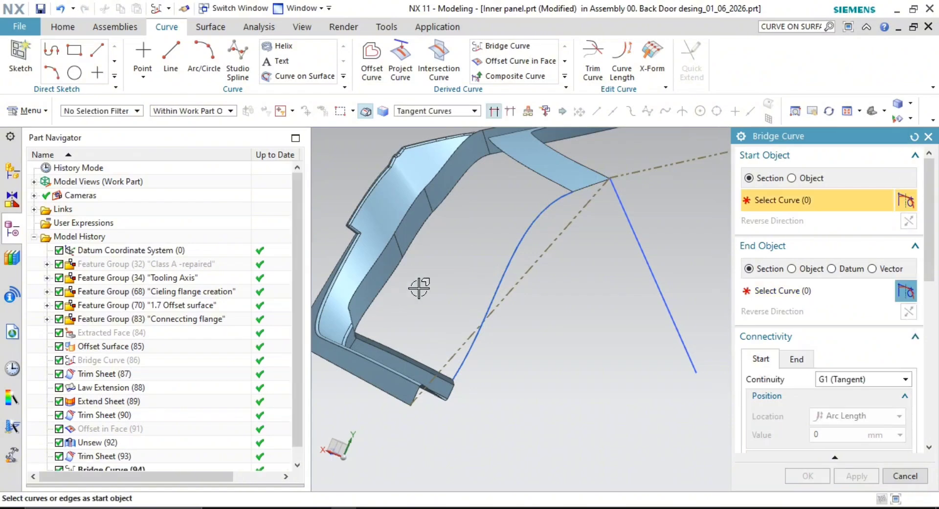
- Try starting another bridge curve from the middle strip's edge at the upper wall corner, at 0 mm arc length
middle_click_drag(419, 287, 466, 267)
middle_click_drag(516, 151, 516, 278, "shift")
scroll(518, 268, "up", 3)
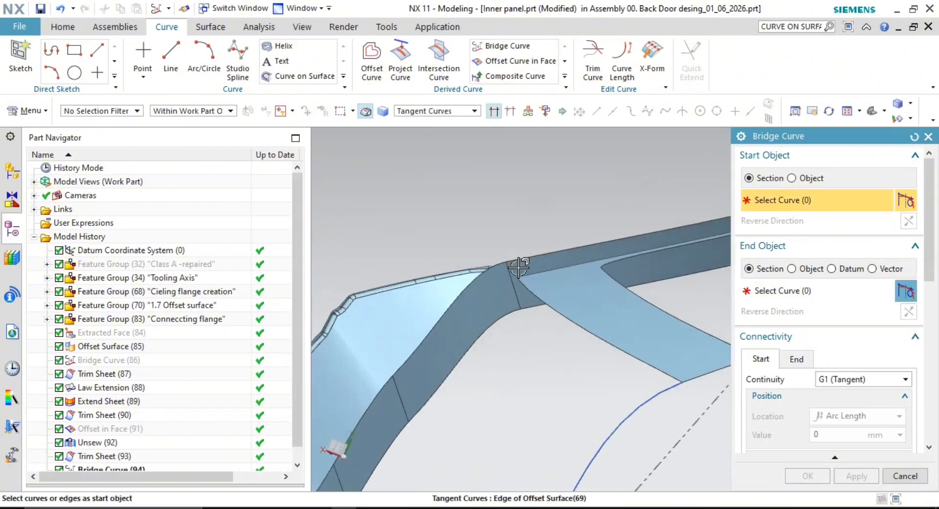
left_click(545, 272)
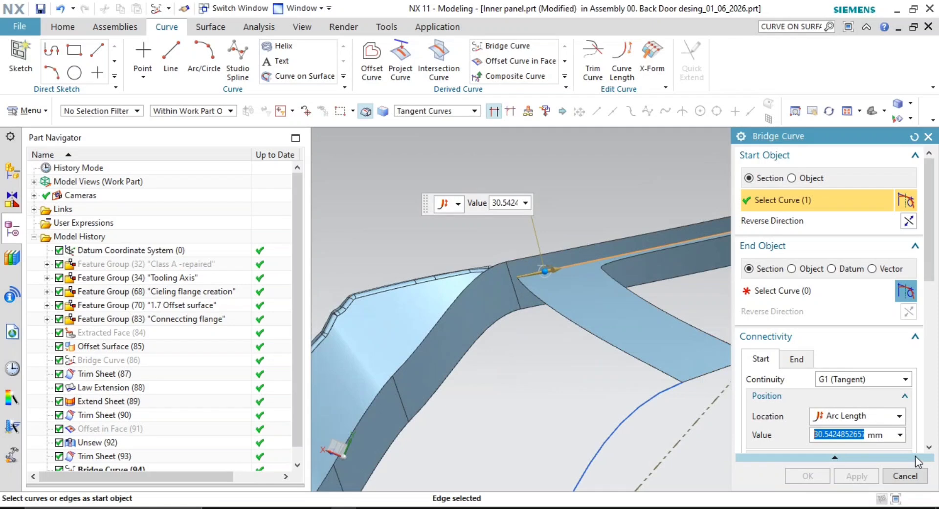
type("0")
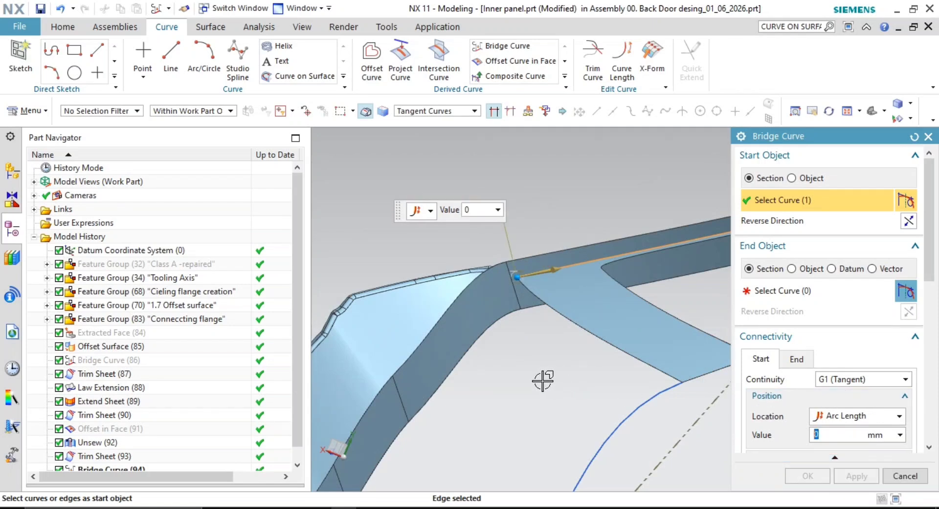
- Try ending the bridge curve on the wall's vertical edge at the opening's lower corner, with the end position at 0 mm arc length
middle_click(543, 381)
scroll(533, 393, "down", 3)
middle_click_drag(532, 395, 618, 227, "shift")
scroll(469, 350, "up", 3)
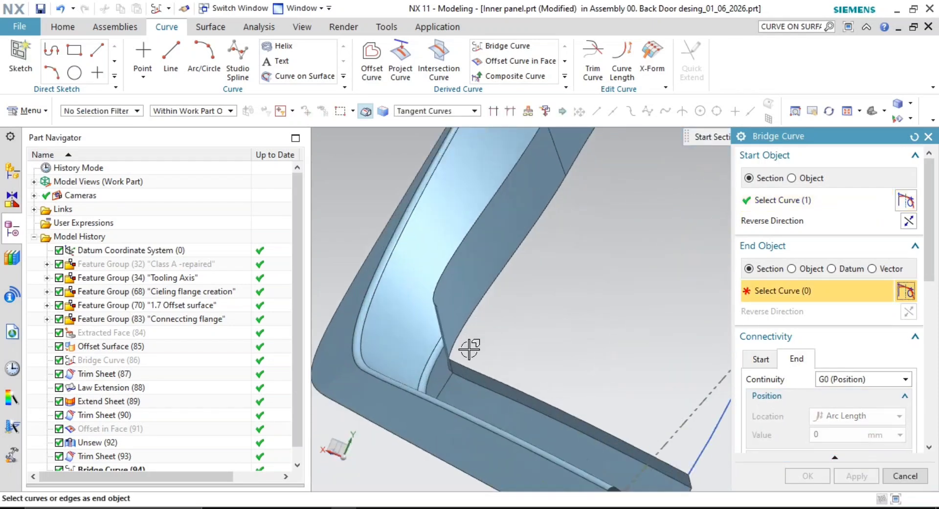
scroll(469, 350, "up", 2)
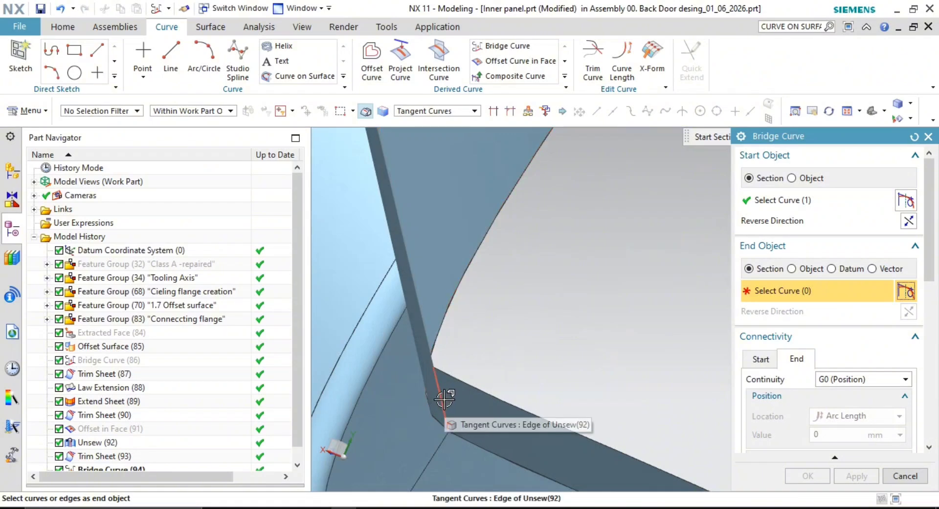
mouse_move(444, 399)
left_click(547, 397)
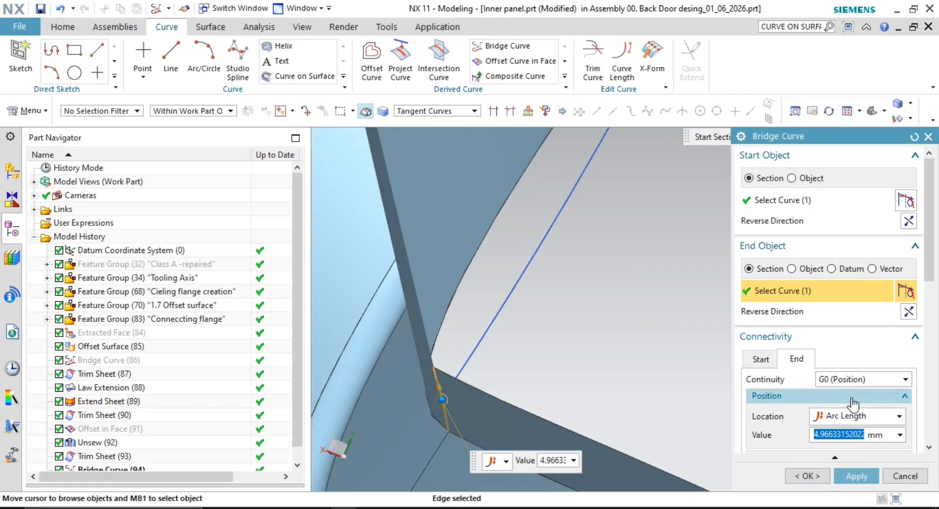
key("Return")
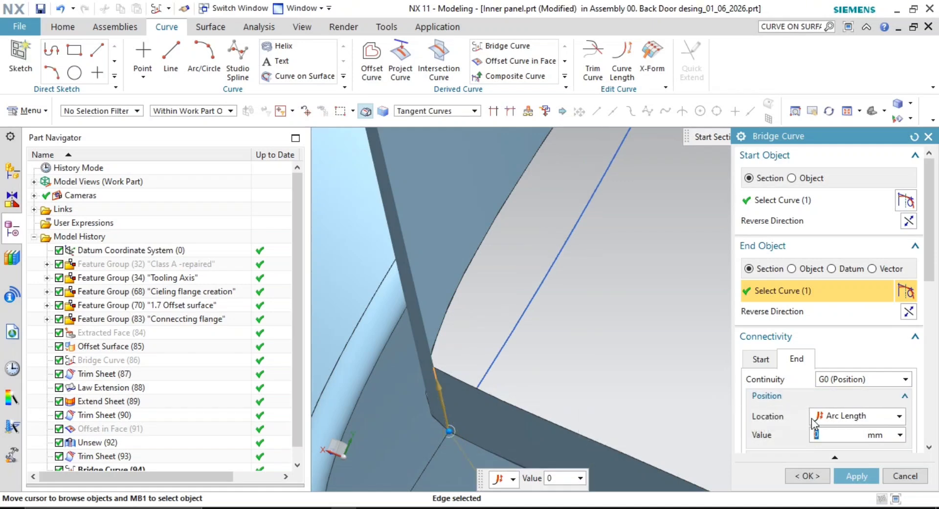
double_click(442, 389)
mouse_move(501, 380)
middle_mouse_down()
mouse_move(511, 379)
mouse_move(404, 442)
mouse_move(513, 380)
mouse_move(527, 381)
mouse_move(509, 384)
middle_mouse_up()
scroll(480, 375, "up", 3)
middle_click(459, 373)
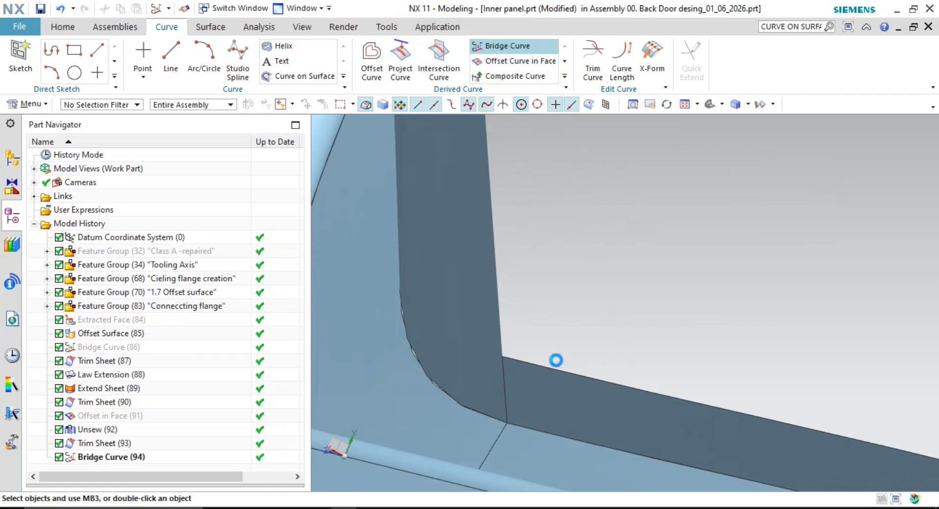
- Try the bridge curve again, starting from the middle strip's edge where it meets the upper wall corner
middle_click_drag(522, 377, 532, 292)
scroll(569, 204, "down", 3)
middle_click_drag(568, 204, 515, 320)
scroll(534, 233, "up", 3)
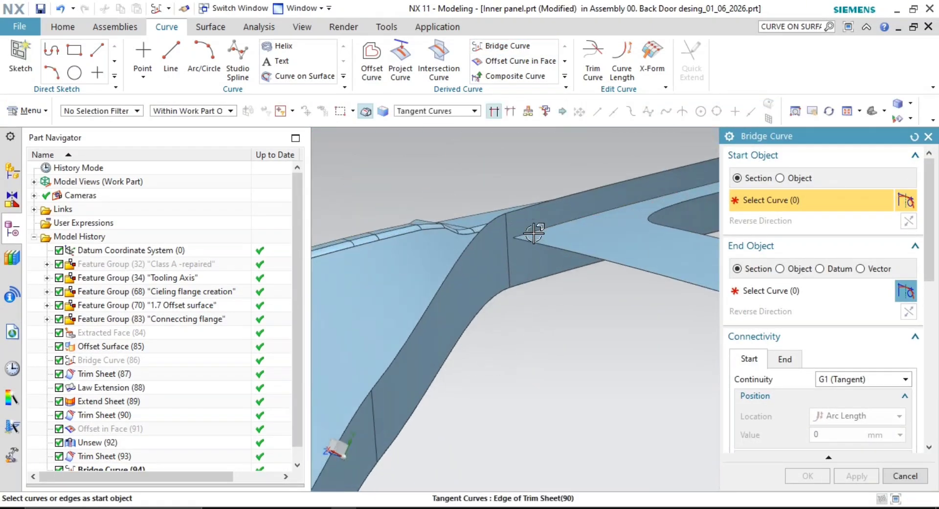
middle_click(548, 335)
- Try ending the repeated bridge curve at the lower end of the wall's vertical edge in the opening's corner, and abandon the attempt
scroll(548, 336, "down", 3)
middle_click_drag(557, 322, 538, 151, "shift")
scroll(383, 435, "up", 3)
left_click(380, 362)
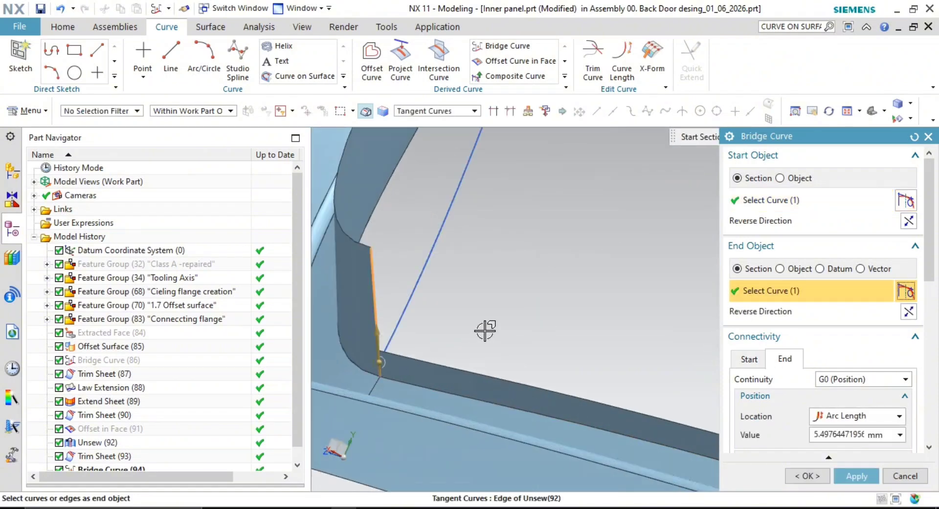
middle_click_drag(468, 318, 485, 370, "shift")
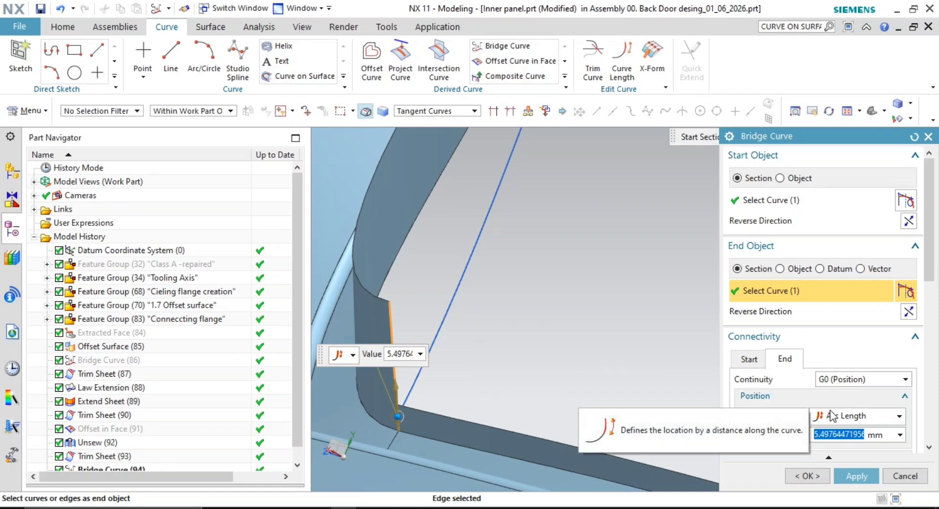
type("0")
key("Return")
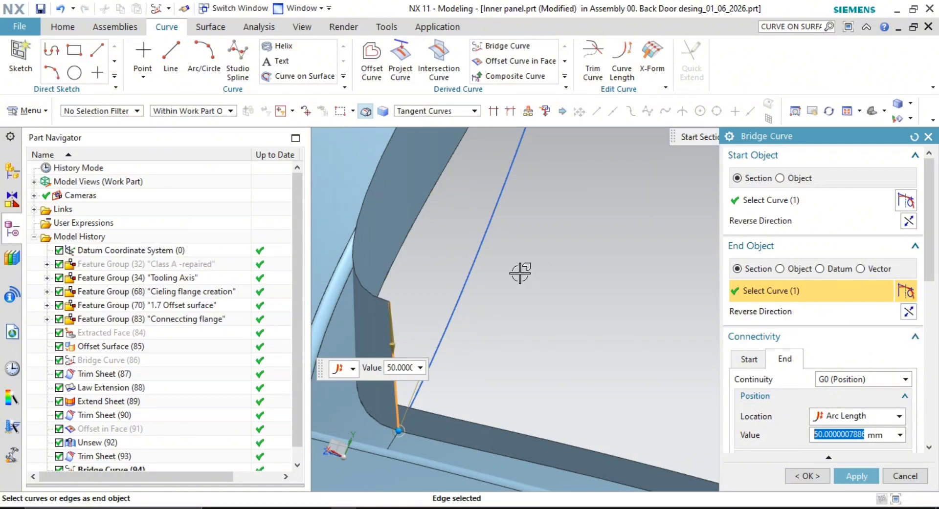
key("Escape")
- Try a through-points Studio Spline, placing its first point at the middle strip's edge endpoint in the upper wall corner
scroll(568, 285, "down", 3)
middle_click_drag(567, 285, 603, 303, "shift")
scroll(537, 323, "down", 3)
scroll(687, 274, "up", 2)
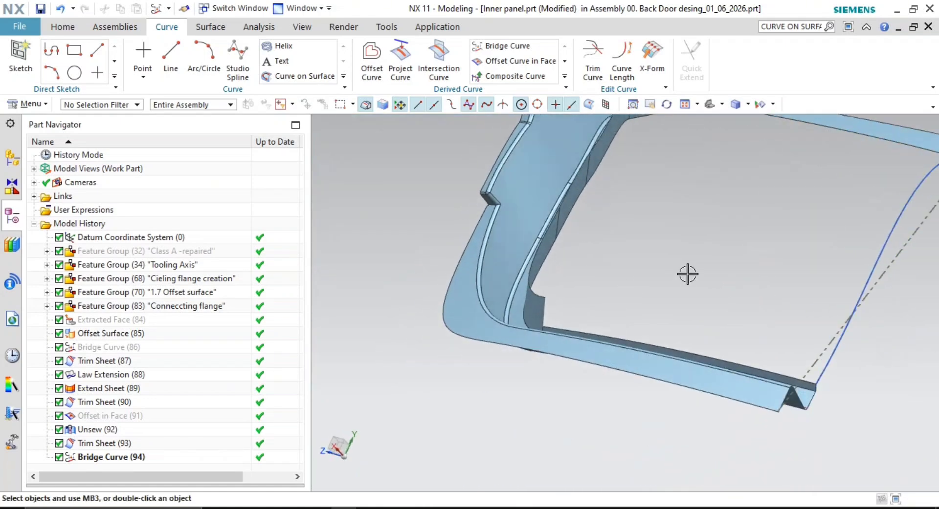
middle_click_drag(687, 274, 632, 339, "shift")
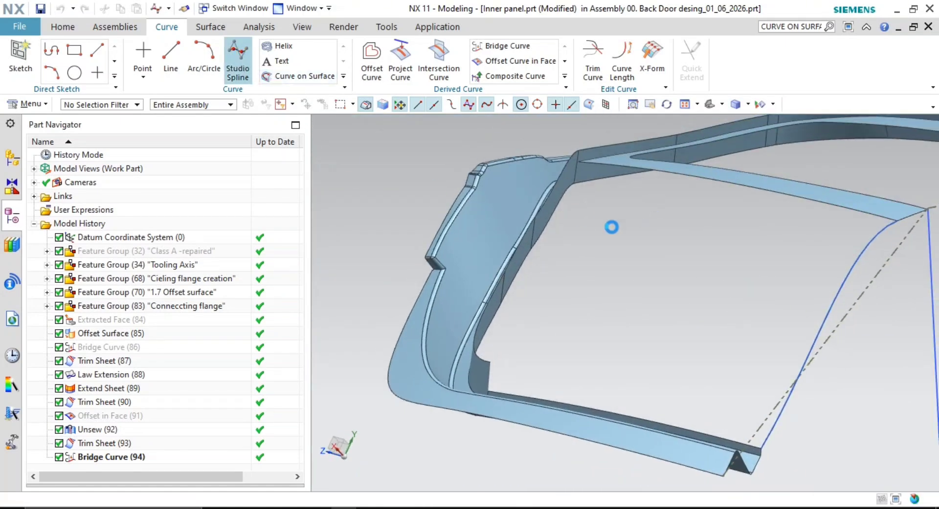
scroll(524, 310, "up", 2)
scroll(604, 281, "up", 2)
scroll(480, 231, "up", 2)
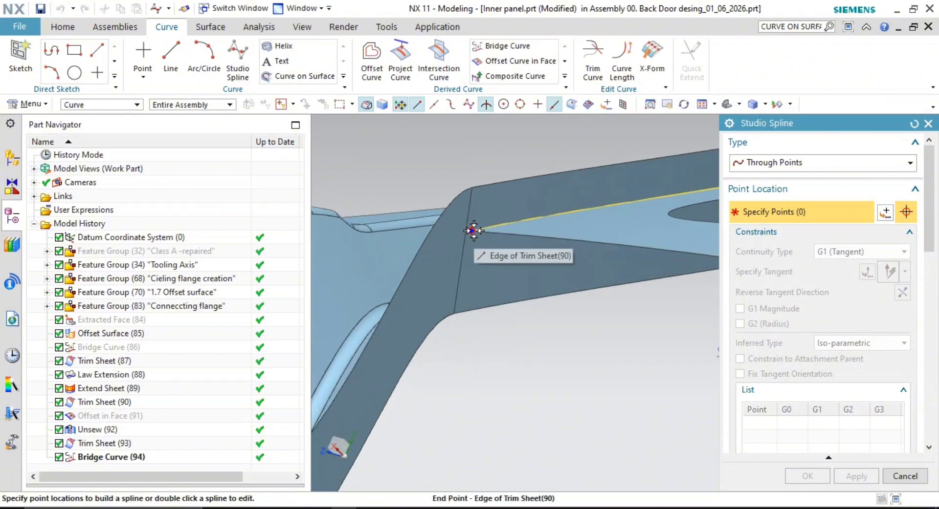
left_click(473, 231)
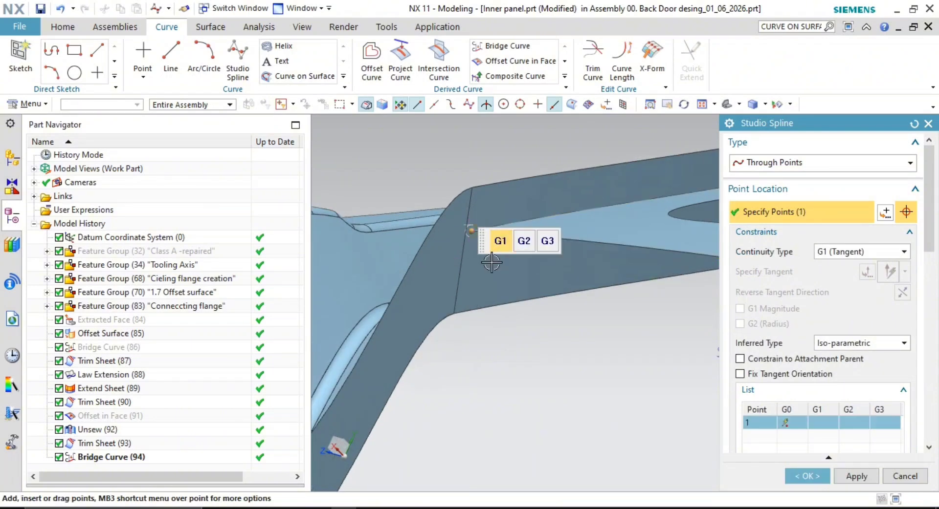
scroll(491, 263, "down", 5)
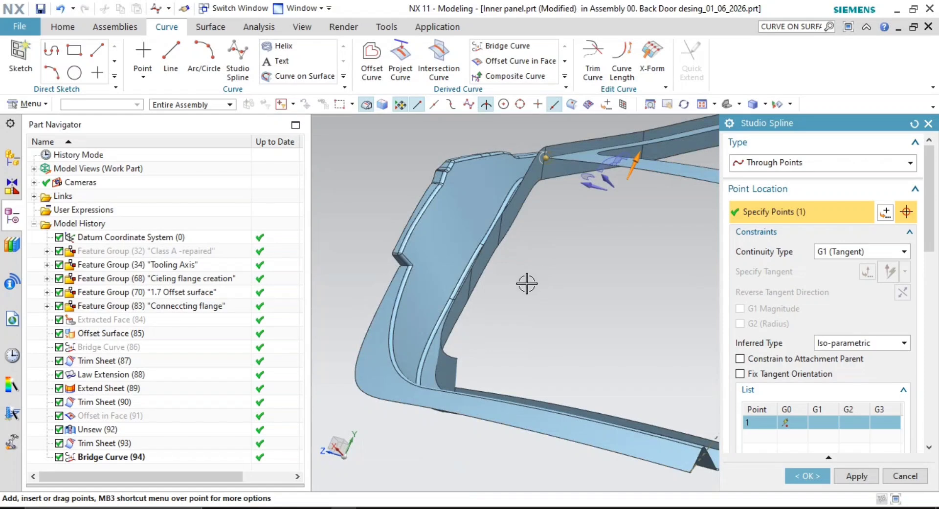
- Try placing the spline's second point where the wall's vertical edge meets the trimmed lower strip, check its shape, and abandon the spline
middle_click_drag(527, 283, 540, 303)
scroll(540, 303, "up", 6)
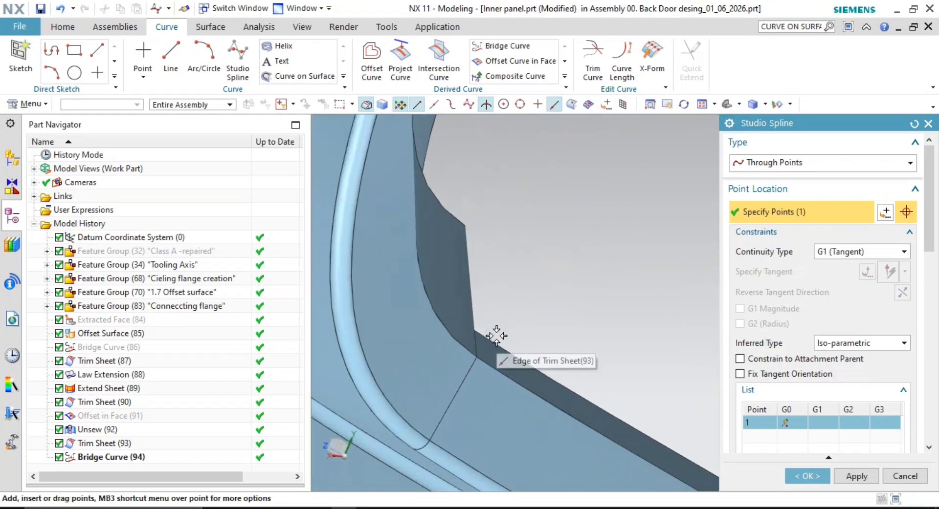
scroll(490, 338, "up", 2)
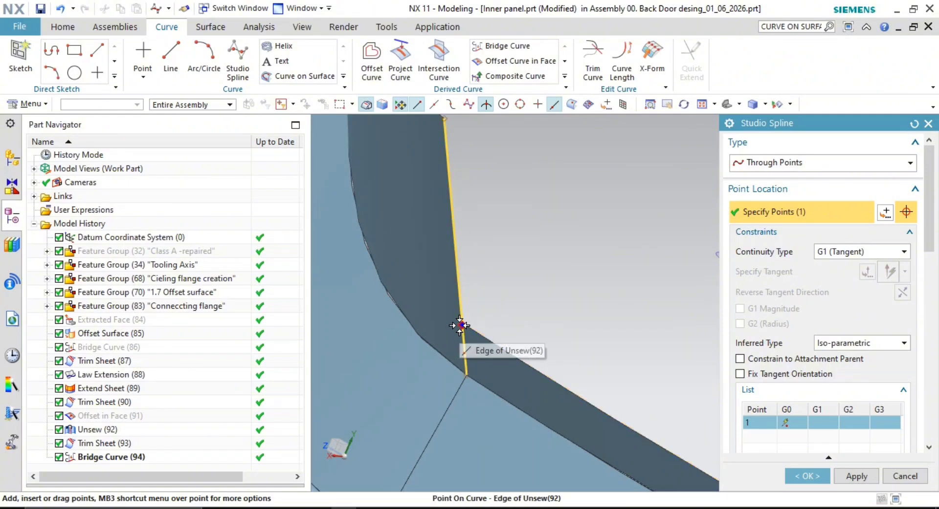
right_click(459, 325)
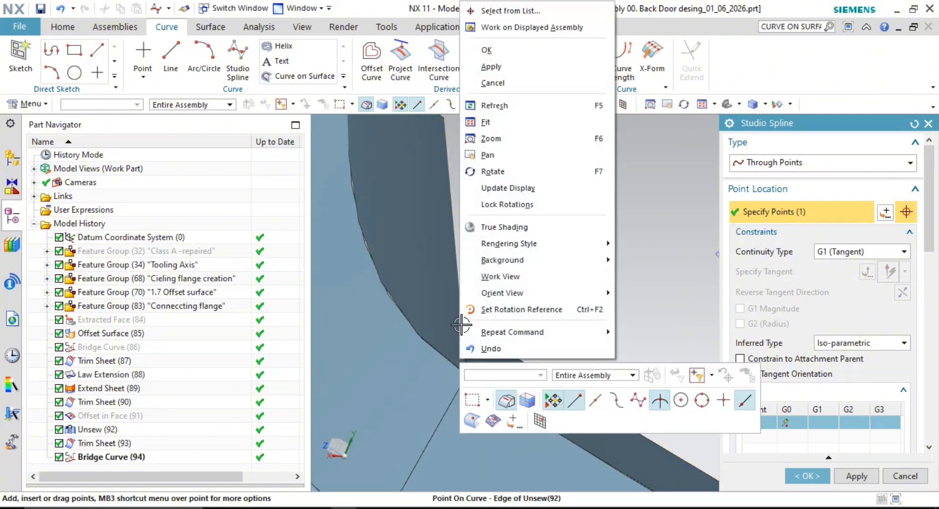
left_click(549, 10)
left_click(615, 85)
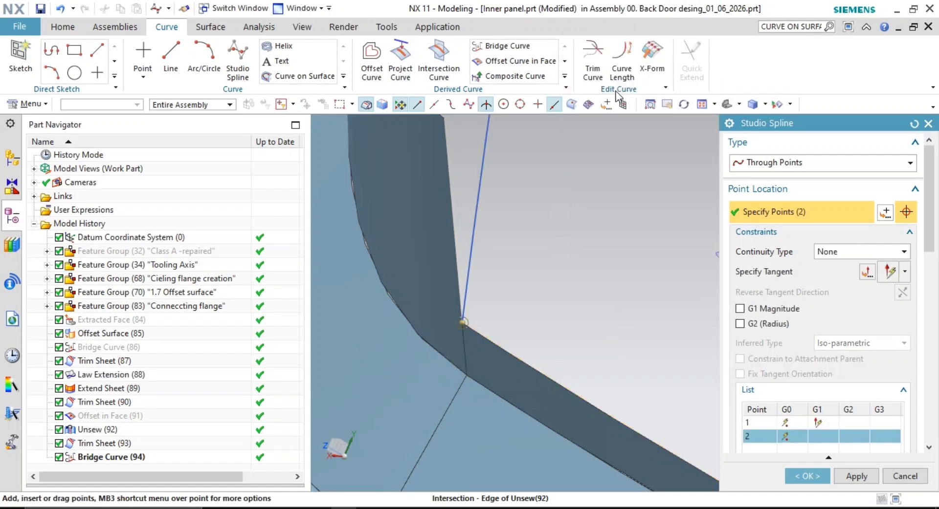
scroll(524, 299, "down", 4)
middle_click_drag(543, 299, 503, 356, "shift")
scroll(503, 357, "down", 1)
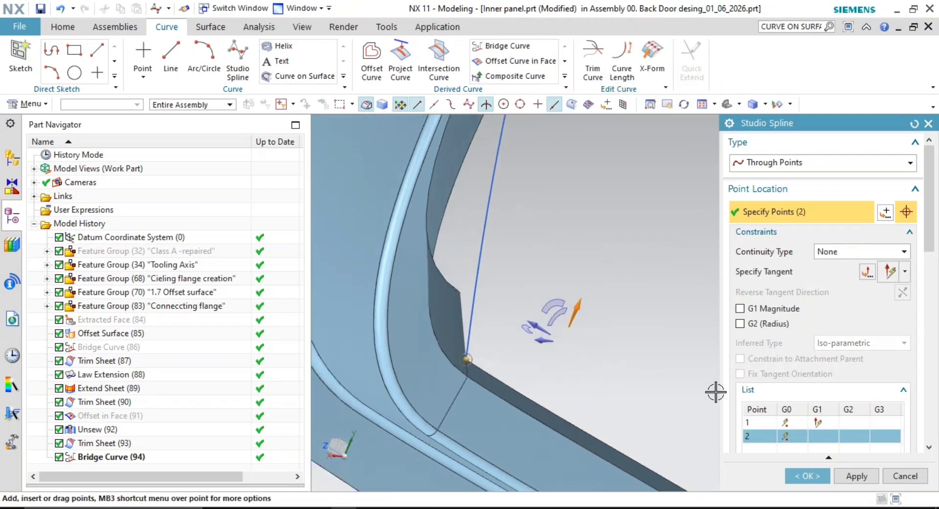
scroll(601, 376, "down", 3)
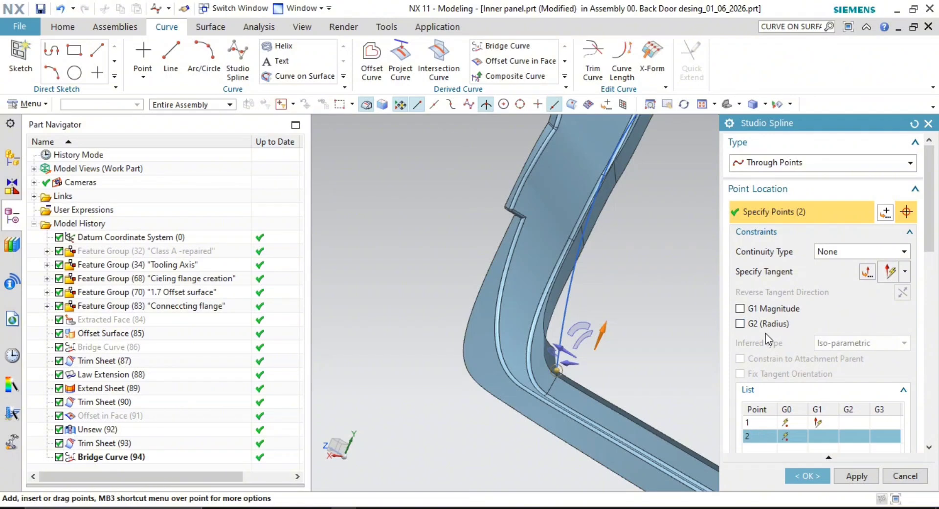
middle_click_drag(688, 336, 599, 357)
middle_click(625, 357)
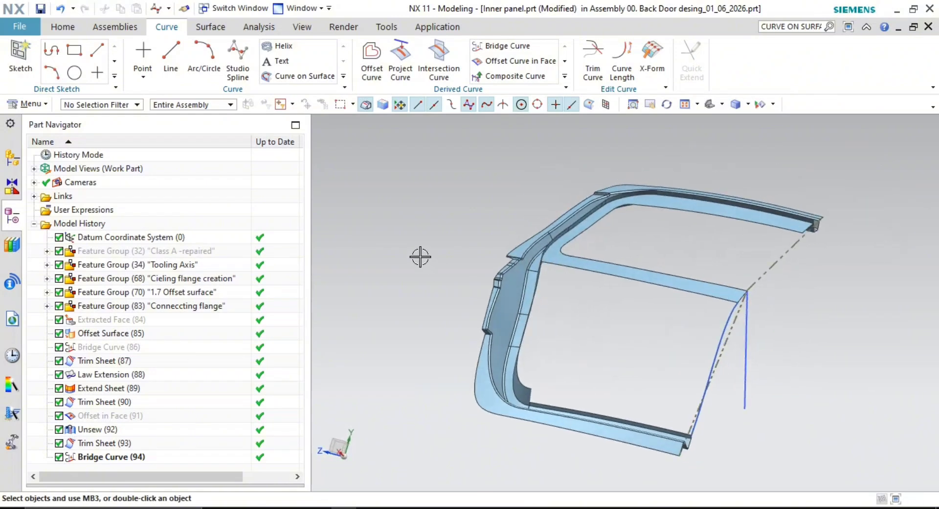
left_click(498, 45)
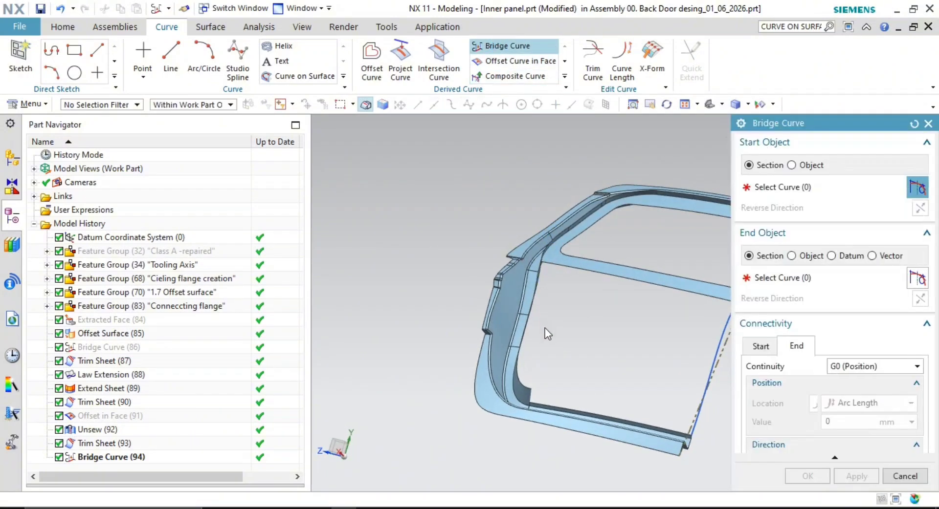
scroll(545, 335, "up", 3)
scroll(535, 298, "down", 2)
middle_click_drag(543, 312, 435, 324, "shift")
scroll(511, 298, "up", 2)
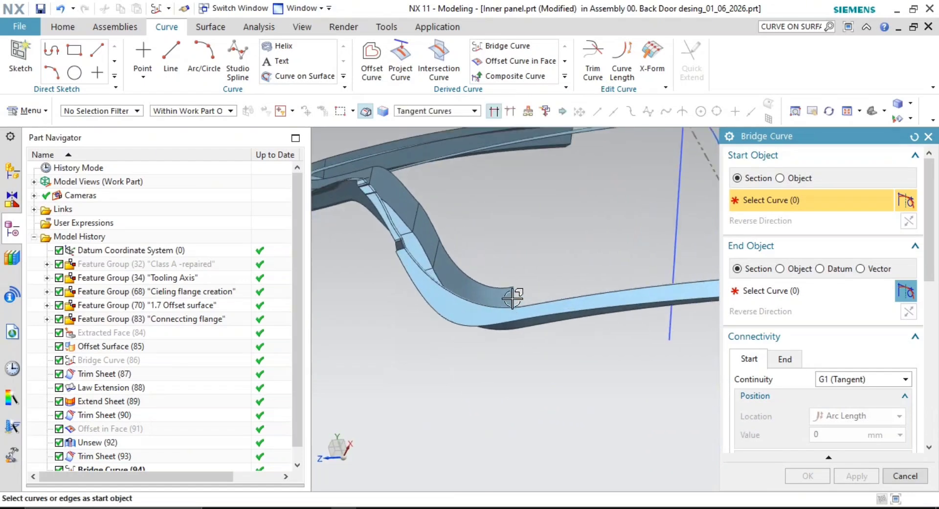
middle_click_drag(511, 298, 561, 295)
scroll(519, 309, "up", 2)
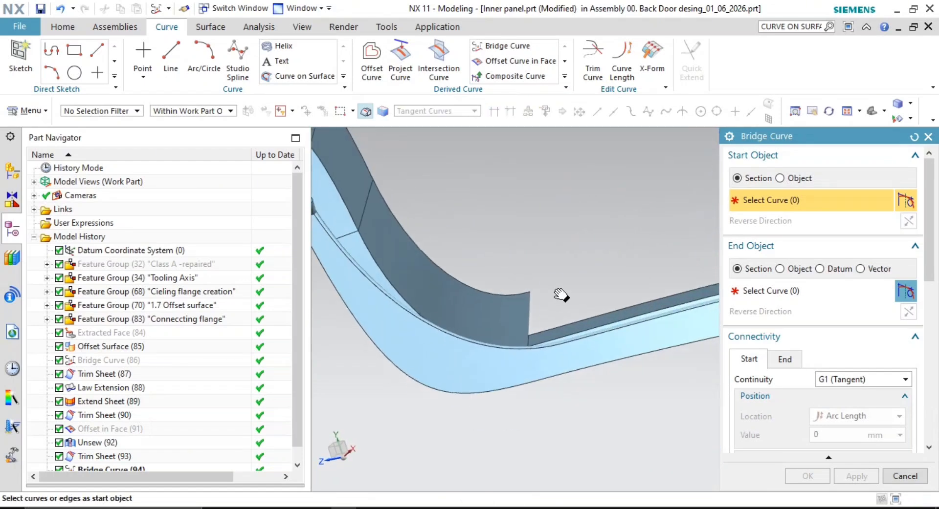
key("Escape")
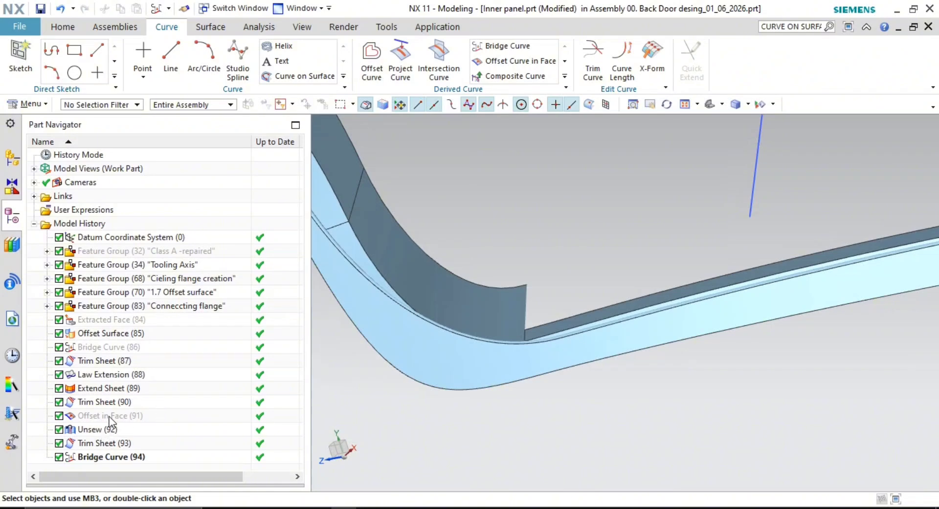
- Edit the Unsew feature to also detach the curved corner wall face next to the lower wall face
double_click(109, 430)
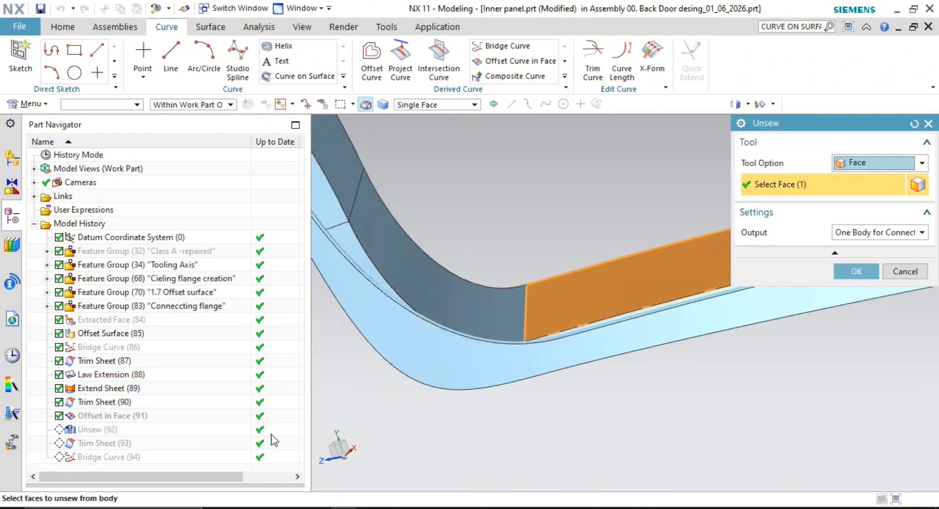
left_click(495, 304)
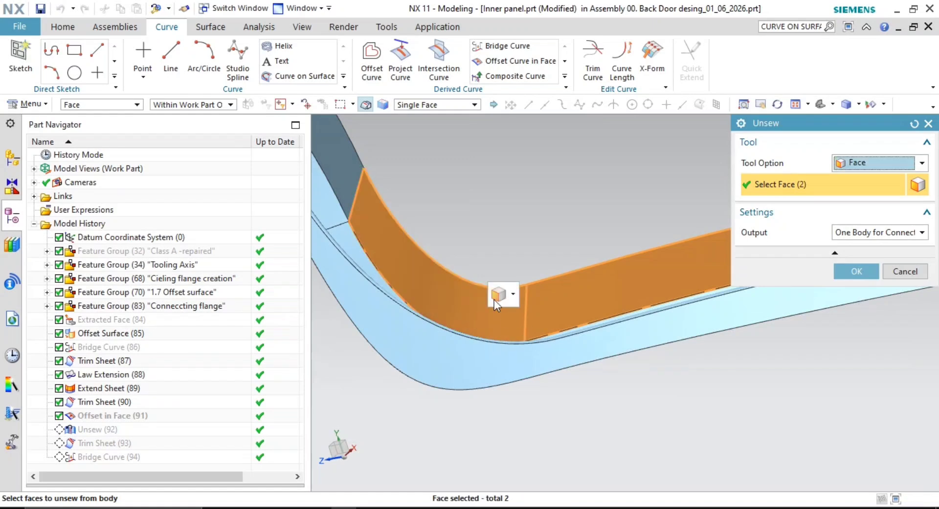
left_click(857, 272)
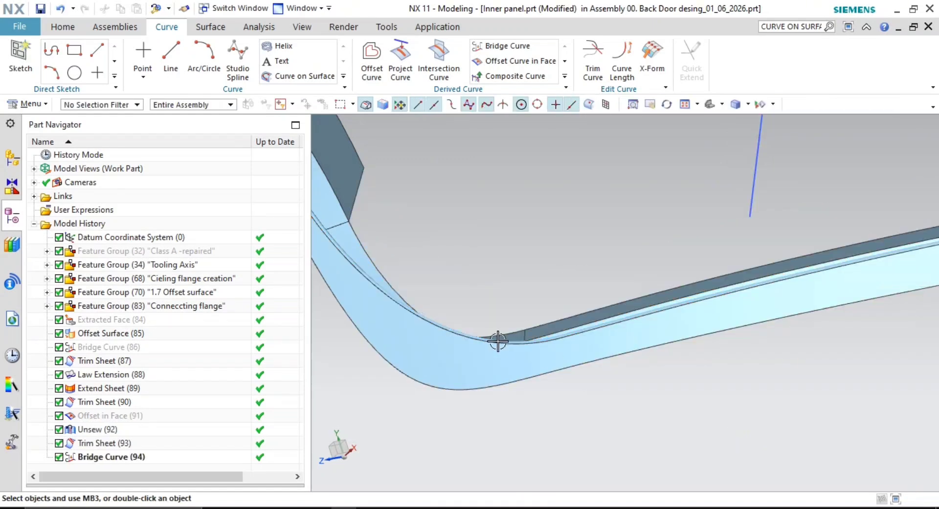
middle_click_drag(505, 331, 455, 366)
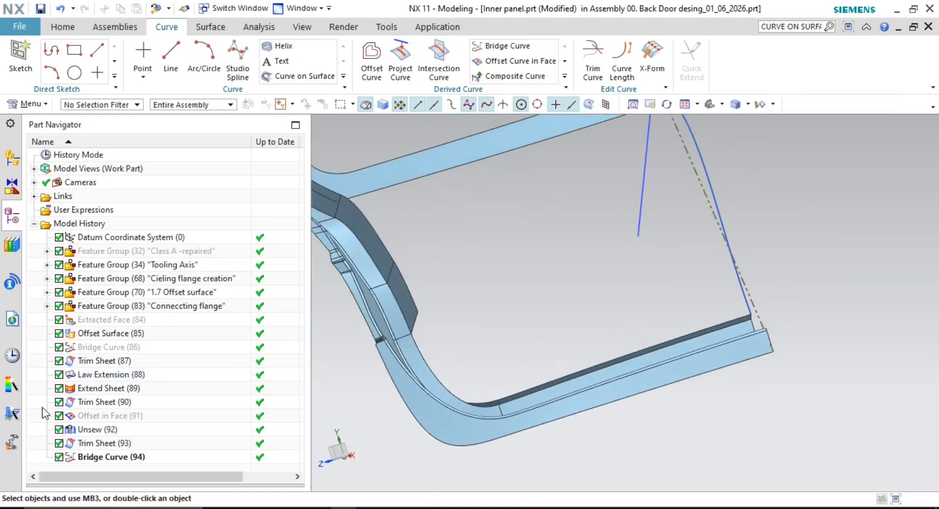
- Edit the 10 mm Offset Curve in Face, adding the corner's lower edge as a curve and the curved corner wall as a face
left_click(112, 403)
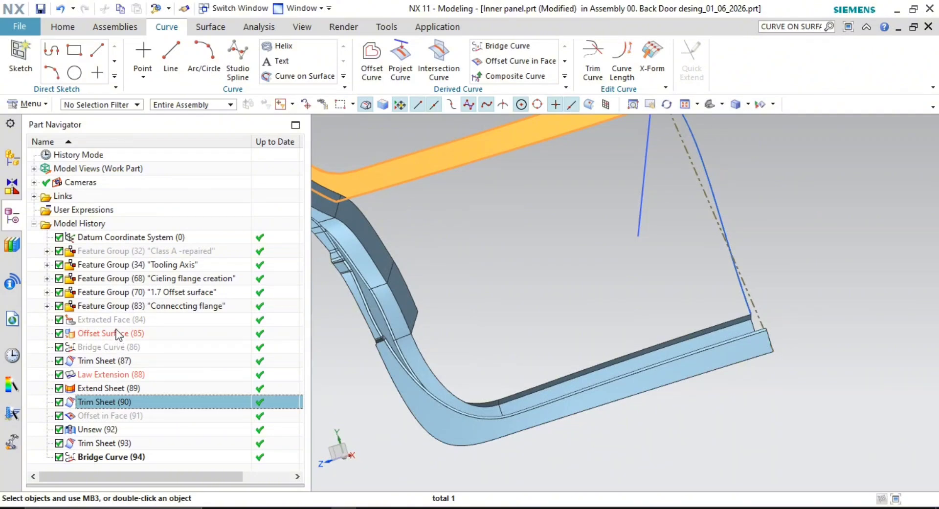
double_click(127, 415)
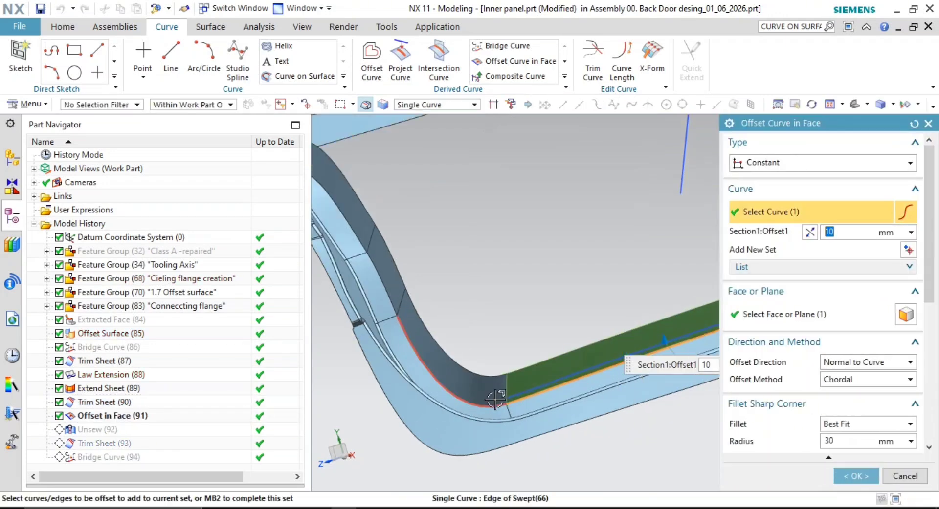
left_click(800, 307)
left_click(460, 365)
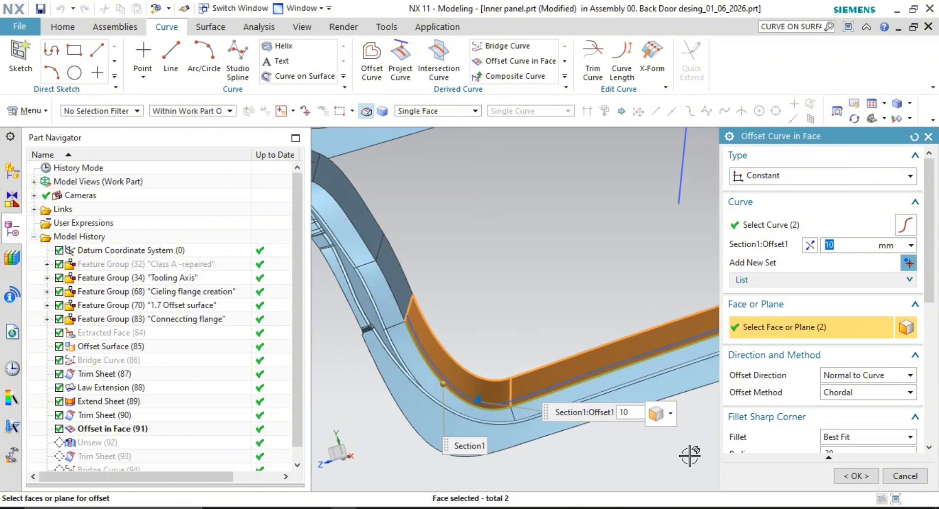
left_click(855, 476)
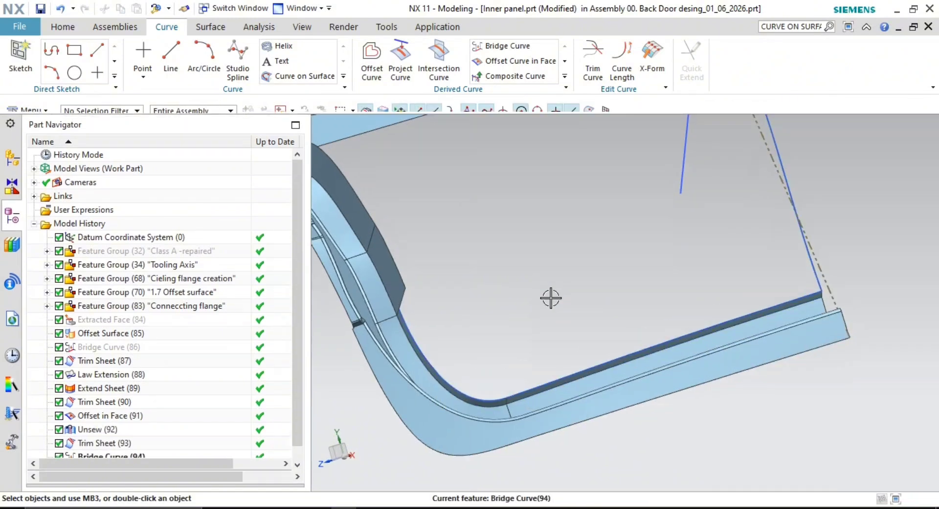
- Hide the offset curve running along the top of the trimmed corner and lower wall
middle_click_drag(528, 310, 486, 330)
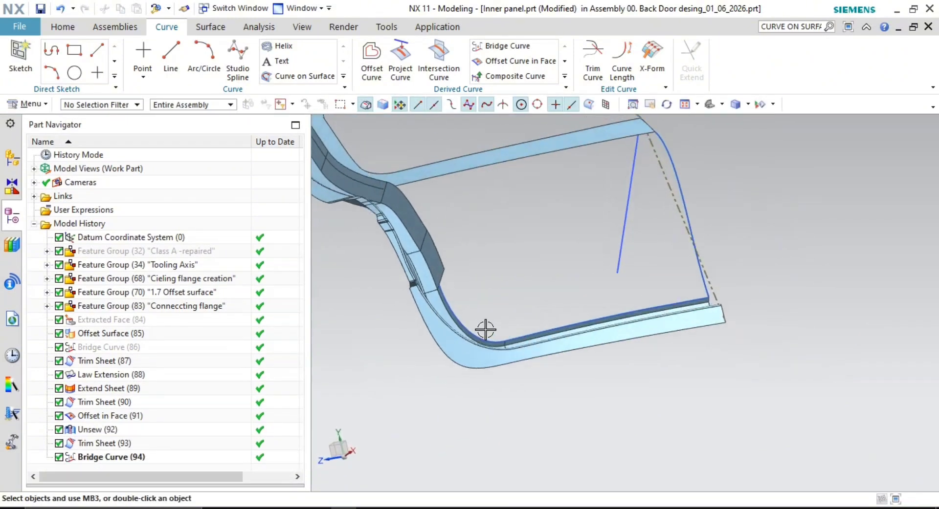
right_click(477, 328)
right_click(459, 319)
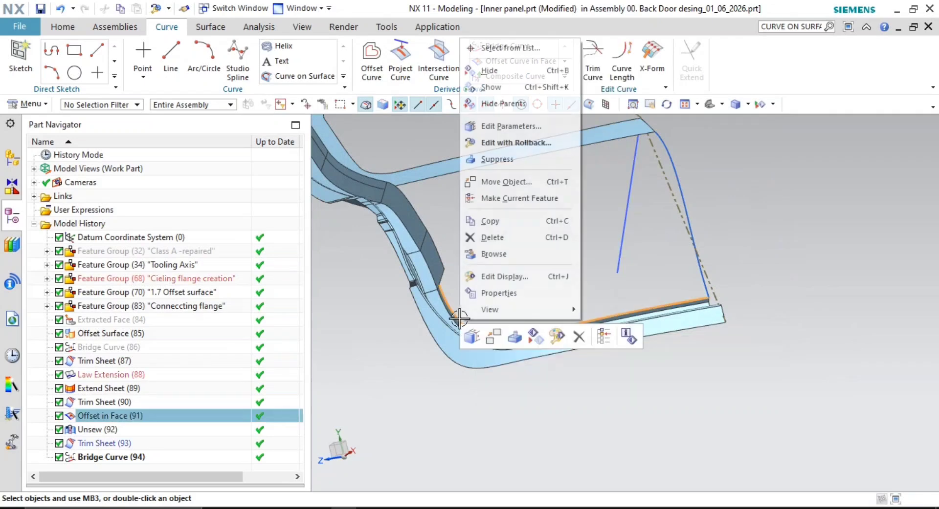
left_click(486, 69)
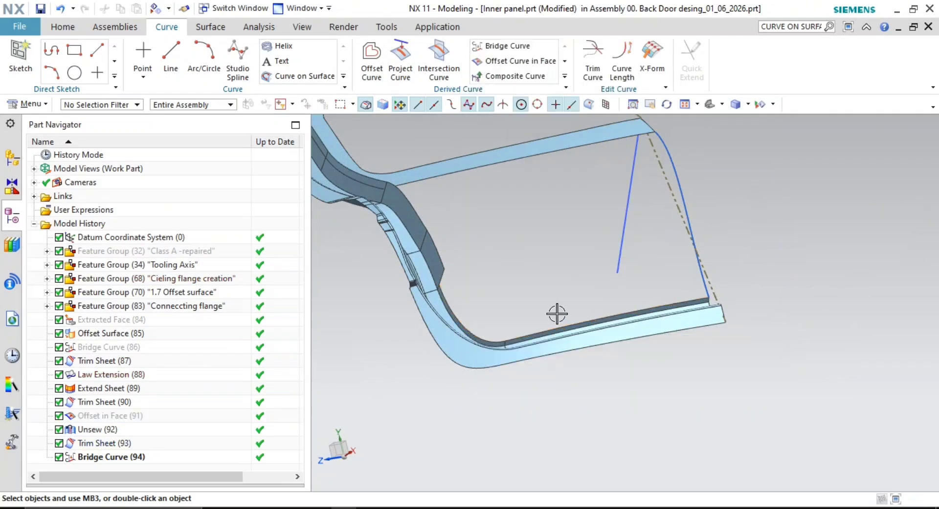
- Begin a bridge curve from the long blend edge where it ends at the middle strip's upper wall corner
scroll(474, 266, "up", 1)
middle_click_drag(476, 265, 426, 272)
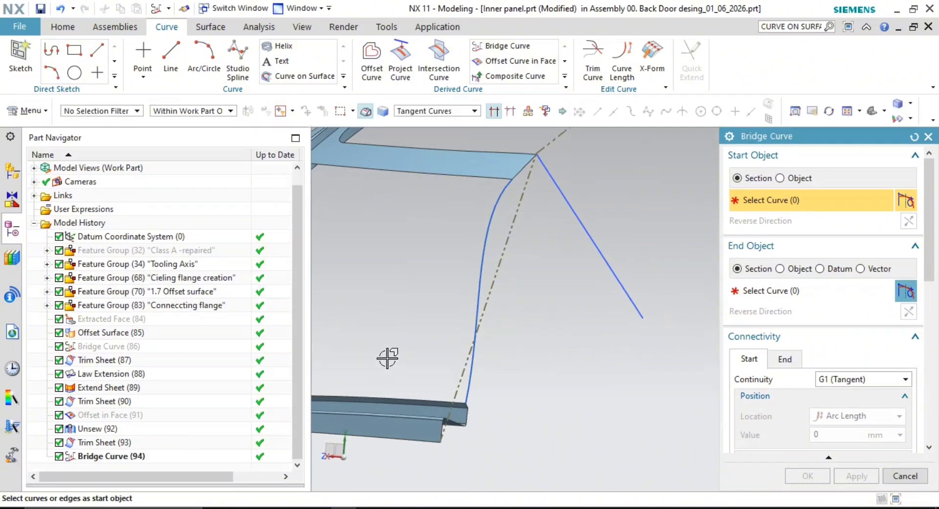
middle_click_drag(388, 359, 507, 317)
scroll(476, 186, "up", 2)
middle_click_drag(475, 185, 509, 316)
scroll(486, 278, "up", 1)
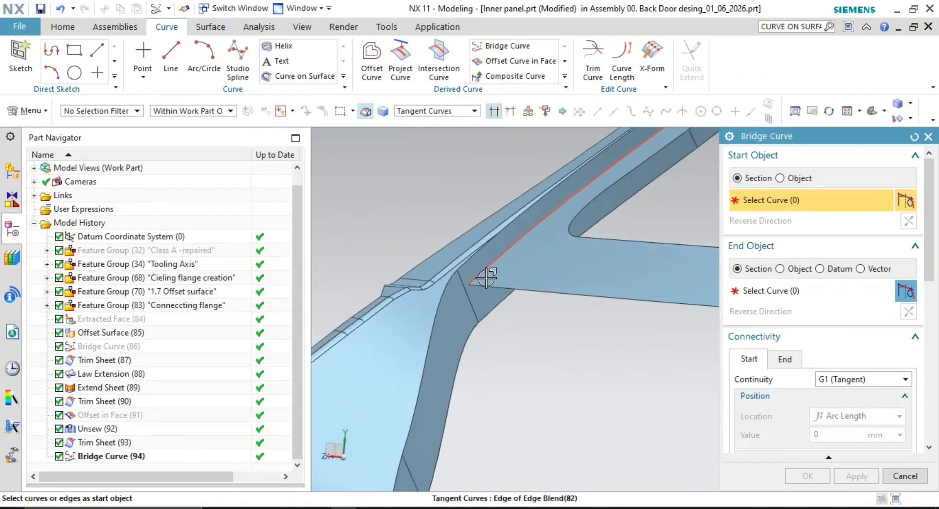
left_click(488, 281)
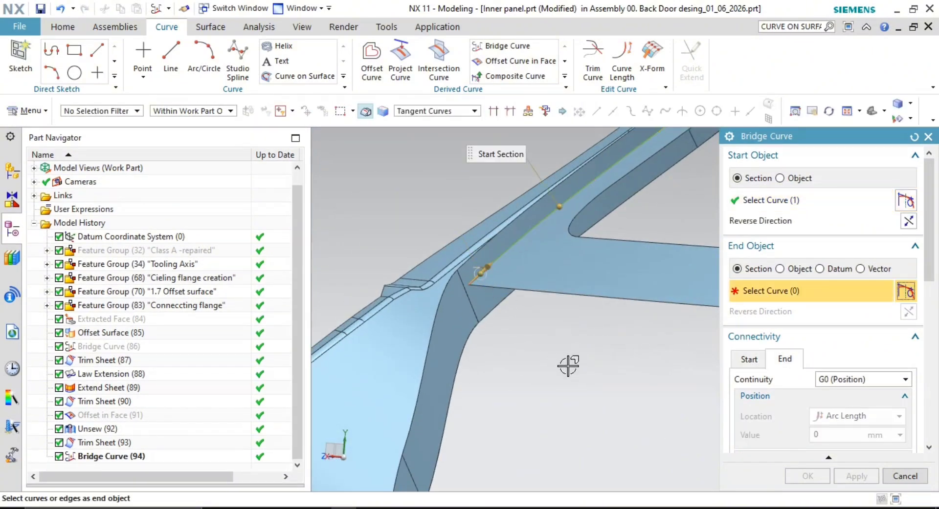
- End the bridge curve at the top of the short seam edge in the trimmed wall's lower corner
scroll(631, 396, "down", 4)
middle_click_drag(631, 395, 622, 178, "shift")
middle_click_drag(511, 437, 515, 356, "shift")
scroll(515, 356, "up", 4)
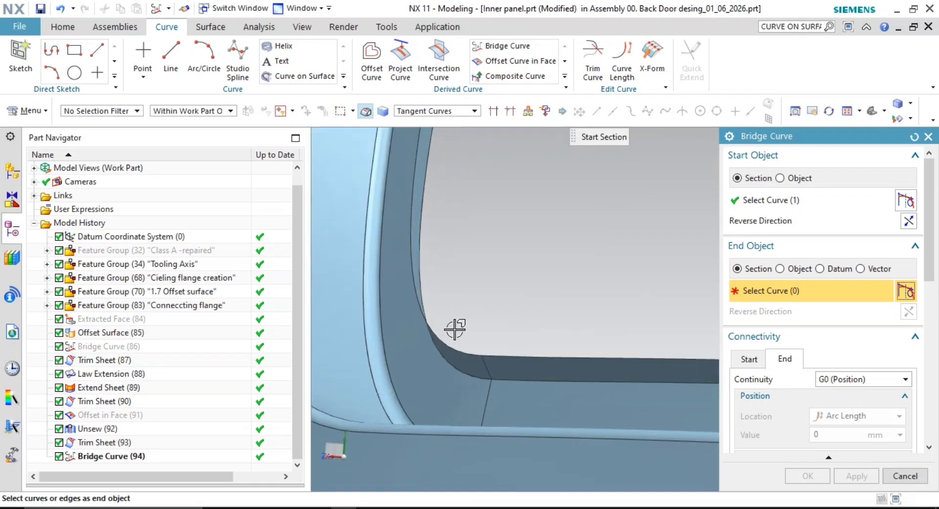
left_click(501, 389)
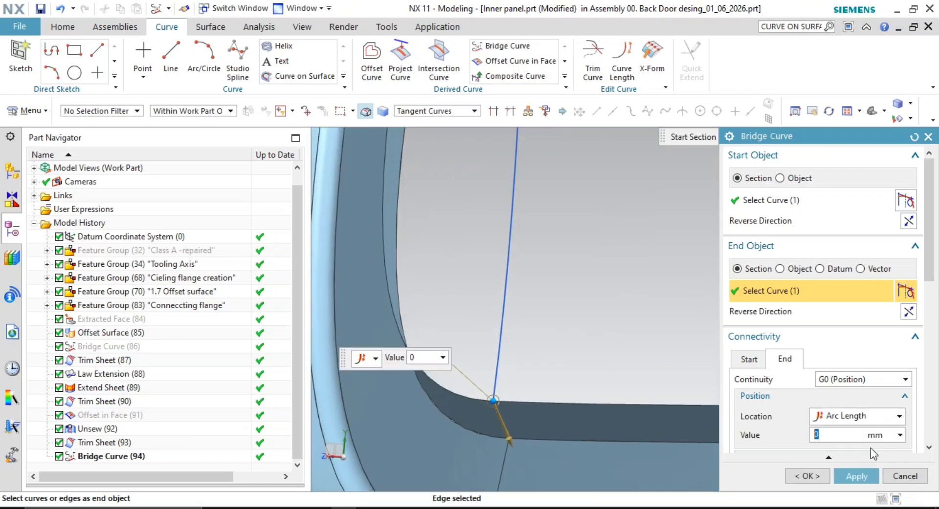
scroll(566, 367, "down", 3)
middle_click_drag(565, 367, 516, 385)
- Set the bridge curve's start position to an arc length of 0 mm and check its path beside the wall
left_click(744, 361)
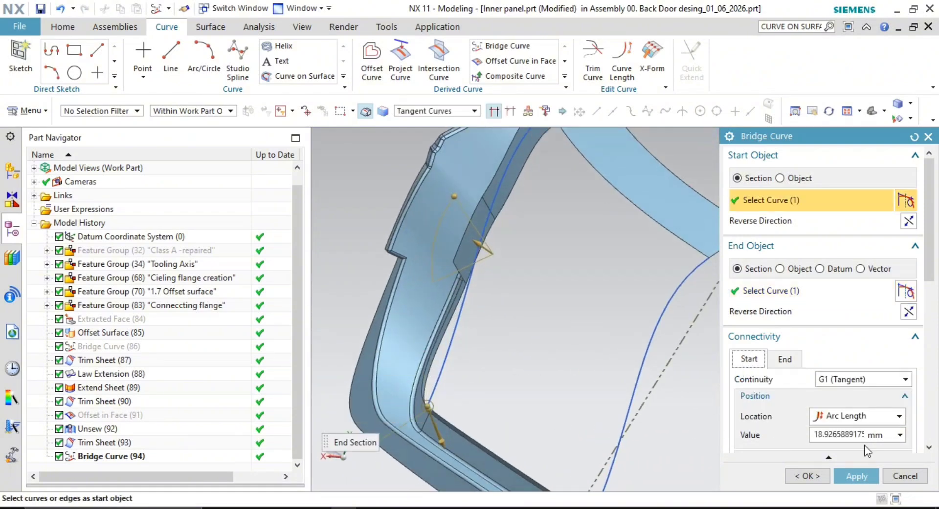
double_click(864, 439)
key("Return")
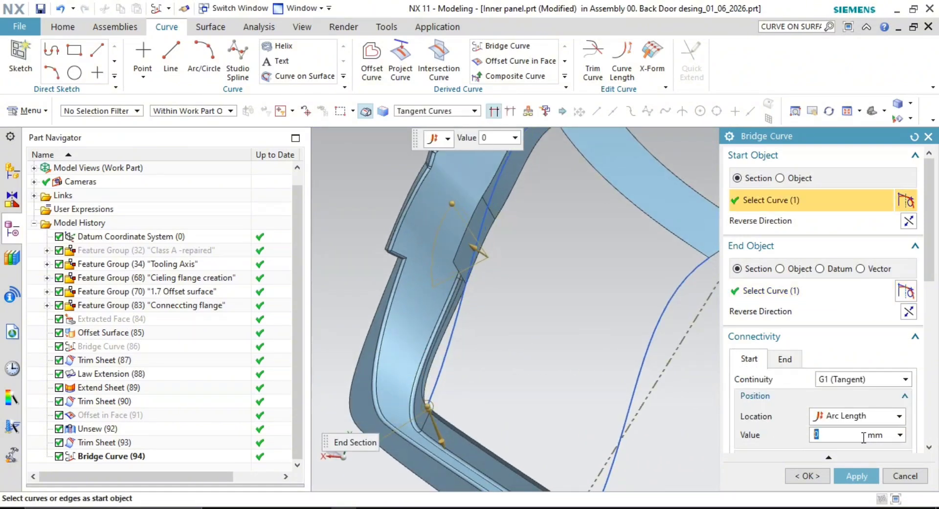
middle_click_drag(623, 359, 506, 289)
scroll(486, 325, "up", 4)
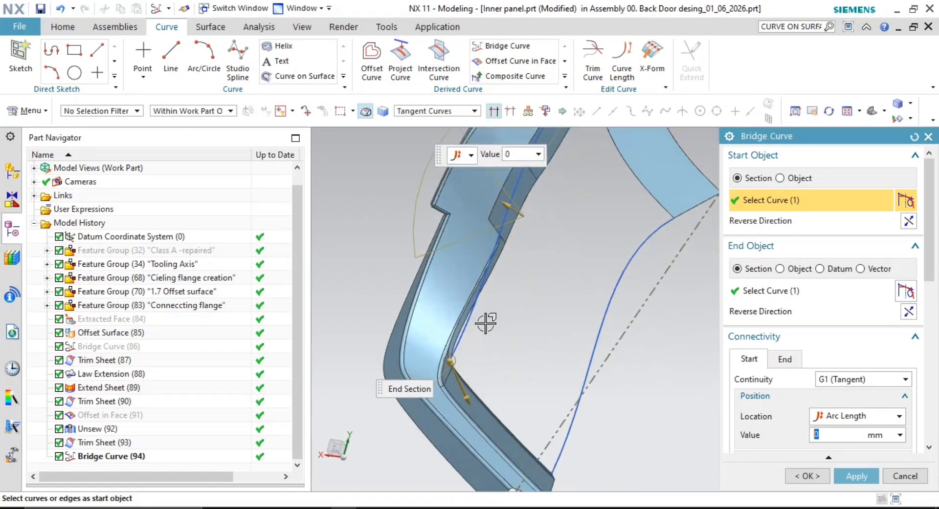
middle_click_drag(464, 370, 400, 371)
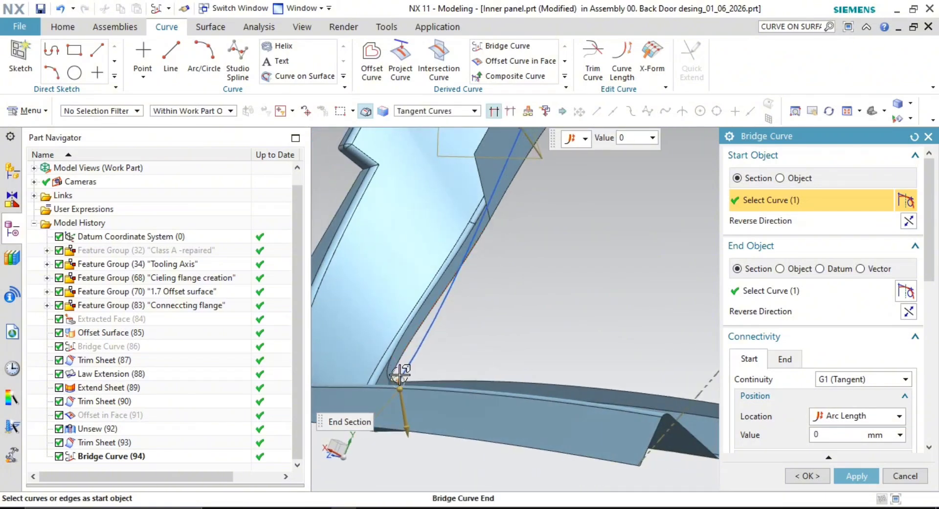
- Adjust the bridge curve's shape with Depth and Skew, lowering the depth and setting the skew to 31.5
left_click(400, 368)
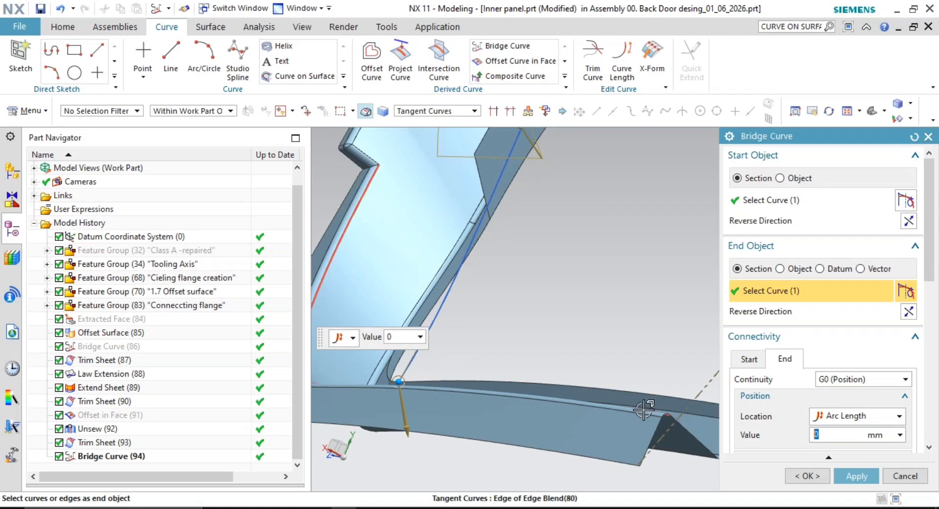
scroll(834, 411, "down", 3)
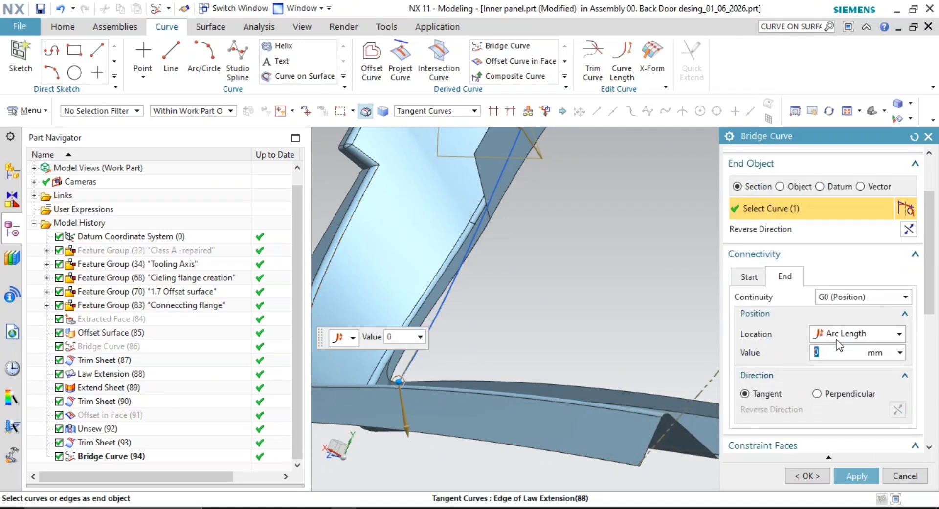
scroll(856, 389, "down", 5)
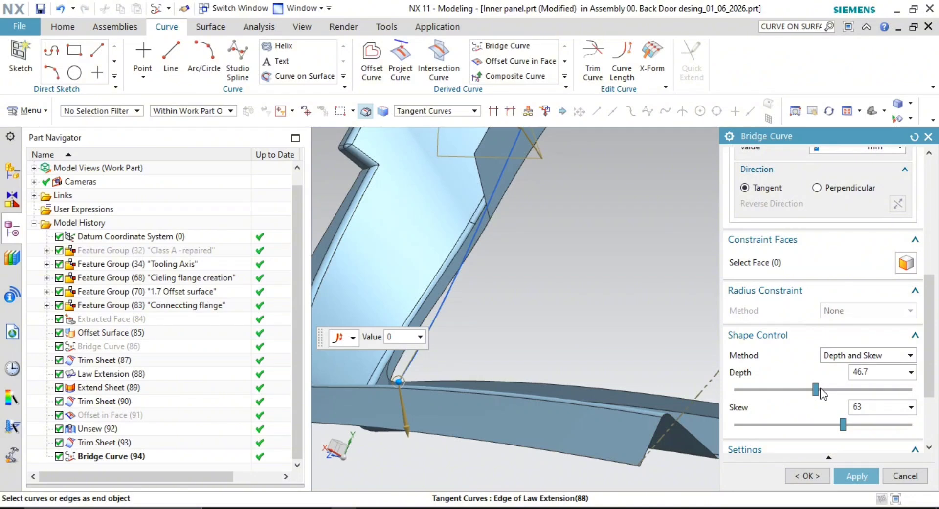
left_click_drag(815, 390, 874, 390)
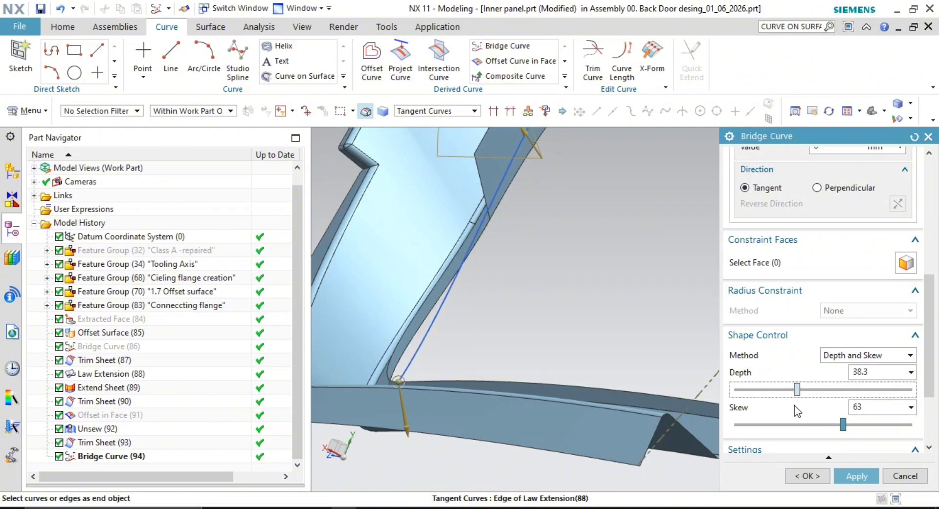
left_click_drag(794, 407, 781, 407)
left_click_drag(843, 426, 857, 426)
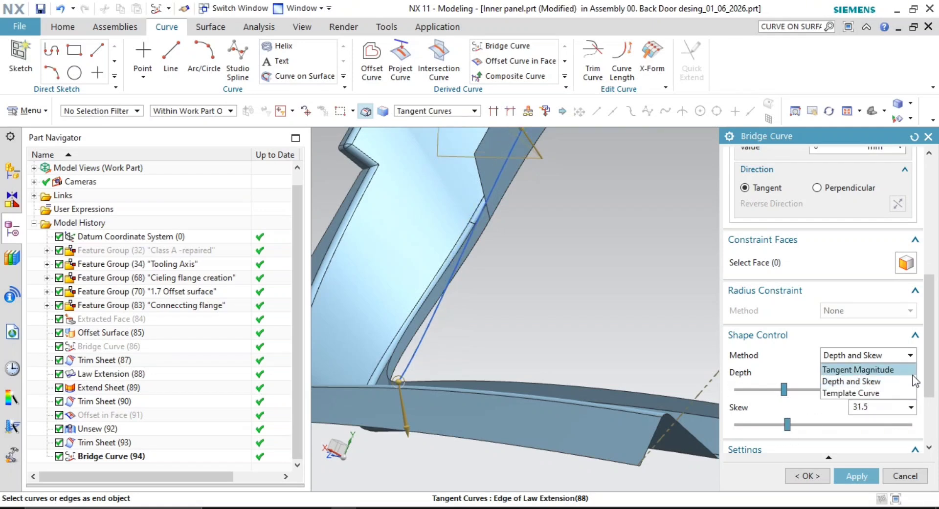
- Switch the bridge curve's shape control to Tangent Magnitude and set the start magnitude to 1.36
left_click(856, 370)
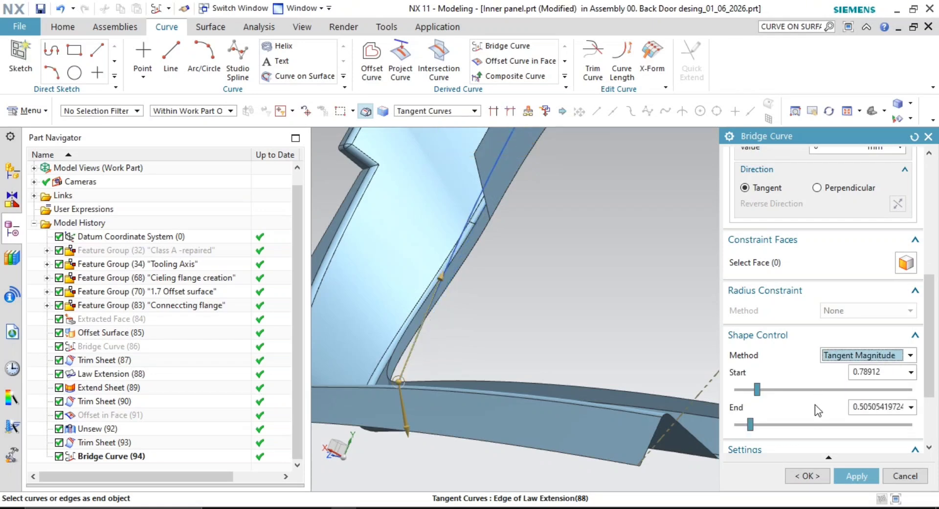
left_click_drag(758, 390, 774, 407)
scroll(617, 325, "down", 3)
middle_click_drag(588, 336, 543, 357)
scroll(586, 381, "down", 3)
middle_click_drag(606, 391, 565, 342)
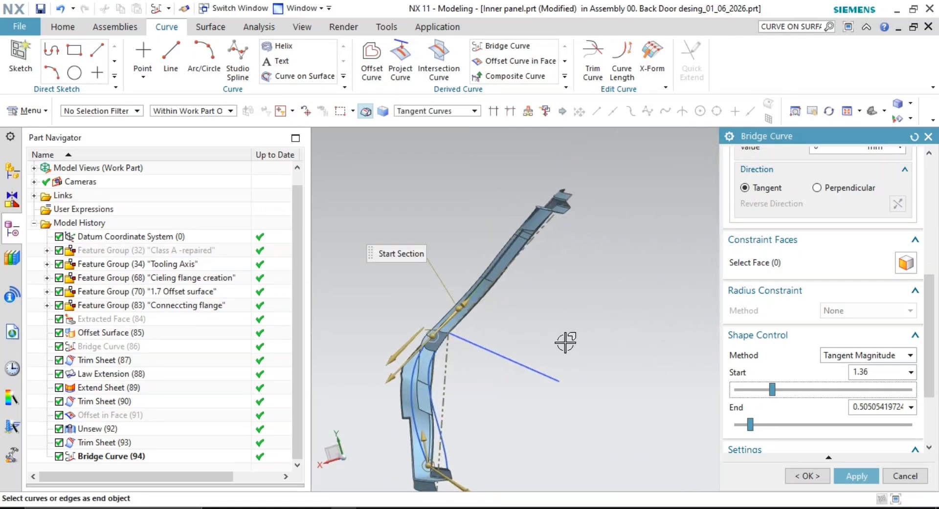
- Inspect the curve against the wall in a squared-up view and set its start tangent magnitude to 0.93
key("F8")
scroll(430, 399, "up", 4)
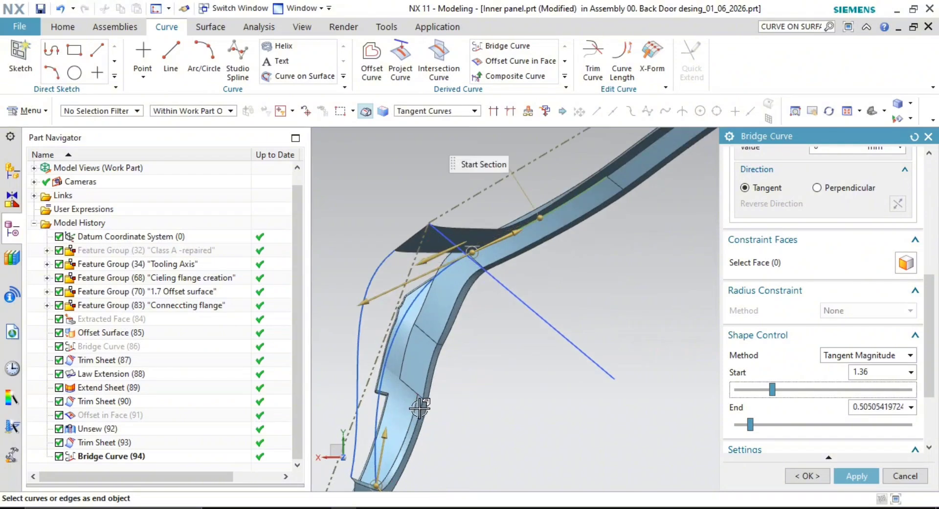
scroll(450, 385, "up", 4)
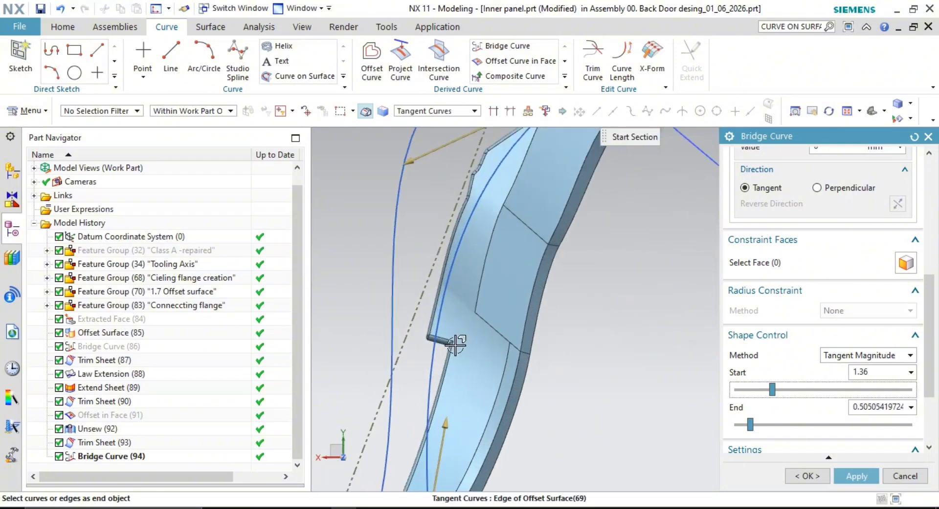
middle_click_drag(462, 357, 462, 350, "shift")
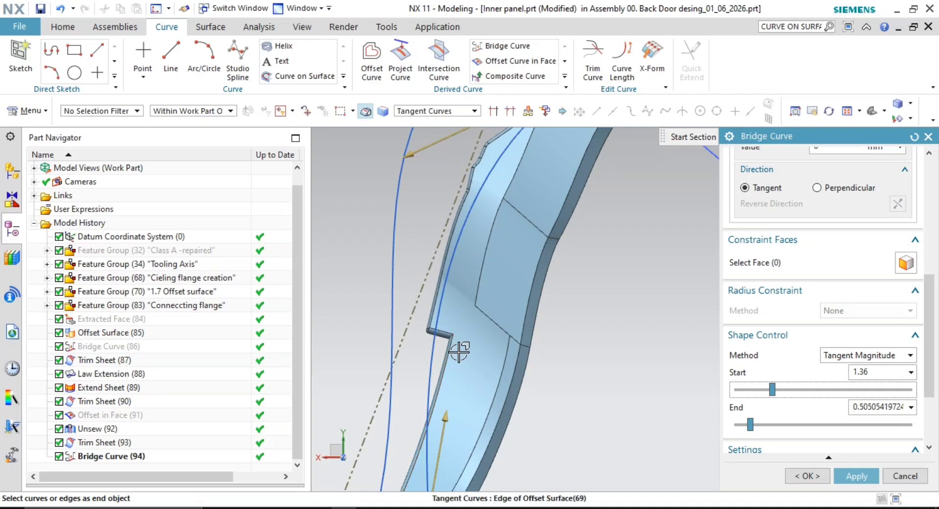
left_click_drag(773, 394, 761, 397)
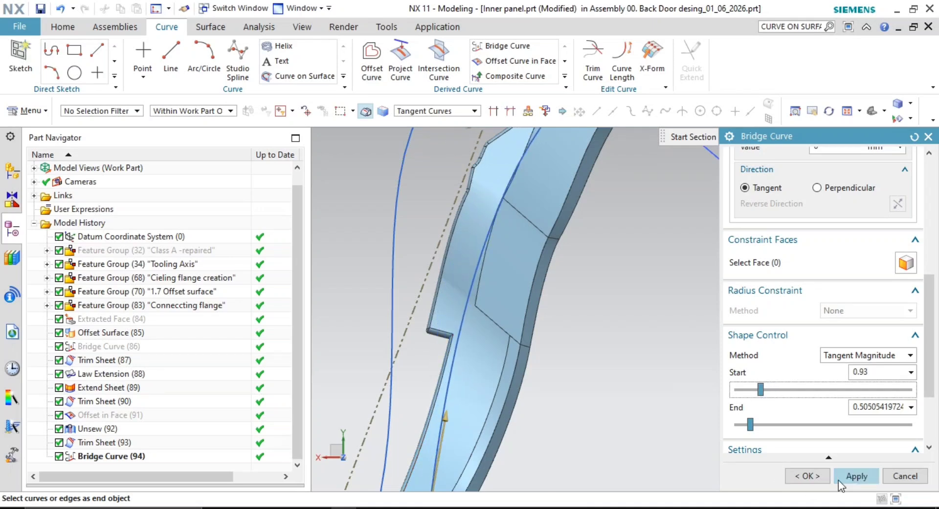
- Set the bridge curve's end tangent magnitude to 0.95 and create the curve beside the wall
left_click_drag(750, 426, 762, 425)
middle_click_drag(685, 406, 618, 400)
left_click(811, 478)
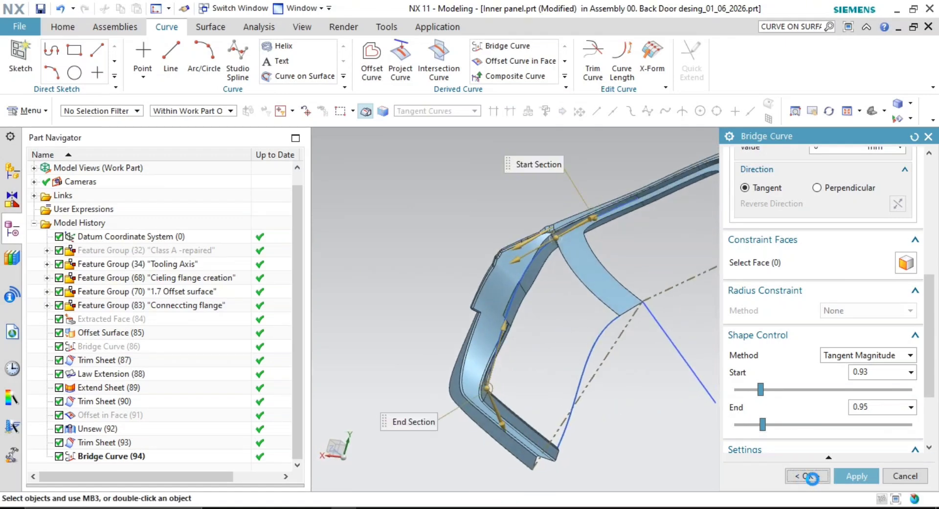
middle_click_drag(697, 453, 647, 411)
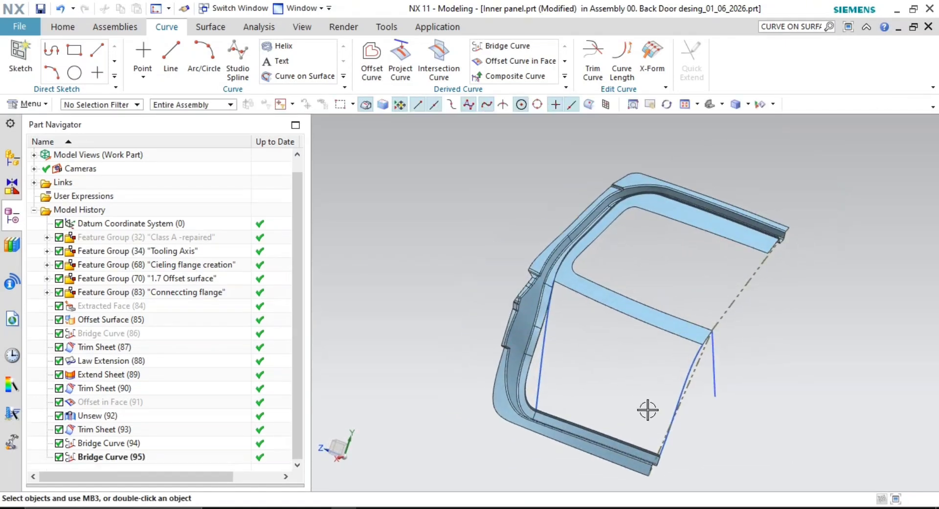
- Start a Swept surface with the middle strip's lower edge and the lower flange's inner edge as its two sections
left_click(214, 28)
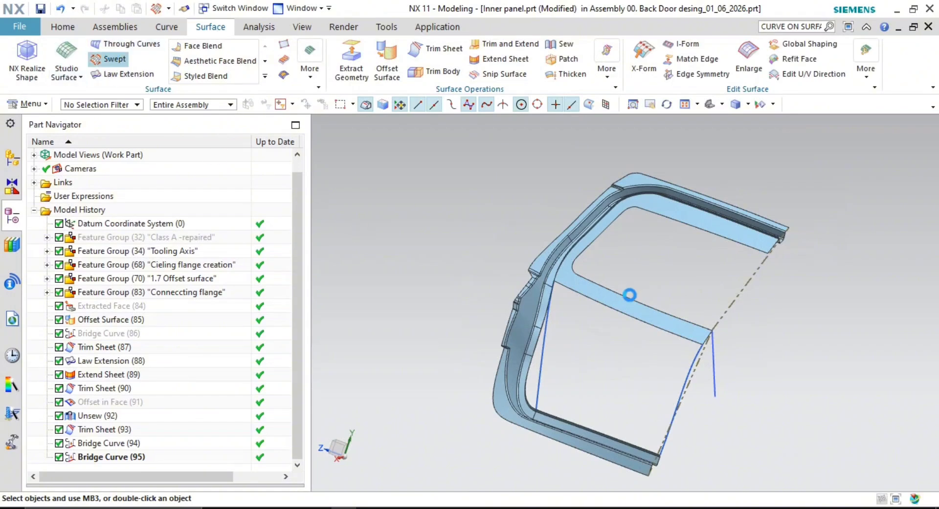
middle_click_drag(716, 418, 502, 350, "shift")
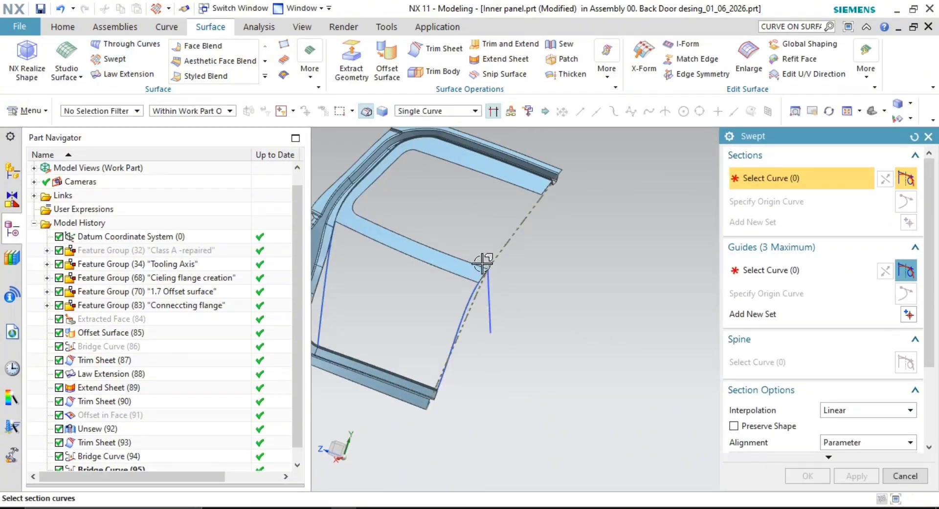
middle_click_drag(535, 312, 659, 307, "shift")
middle_click(638, 326)
scroll(523, 368, "up", 4)
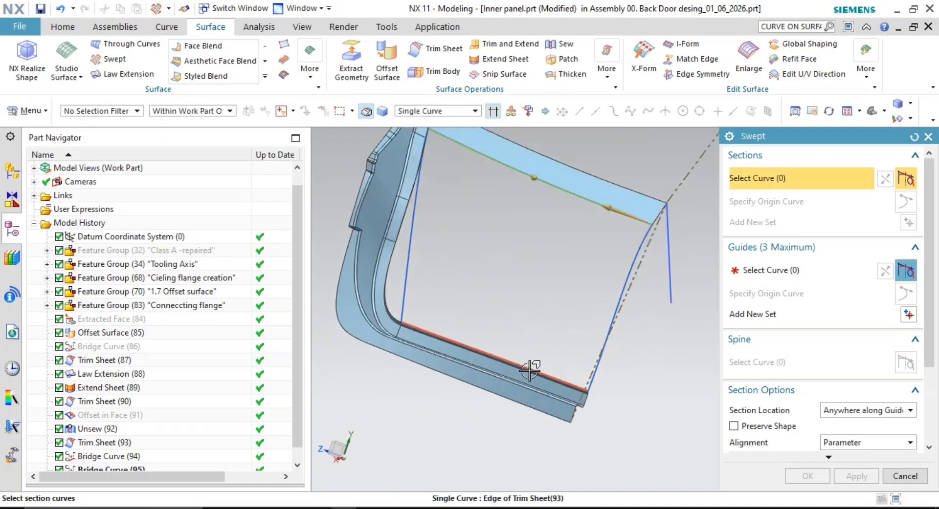
scroll(541, 367, "down", 4)
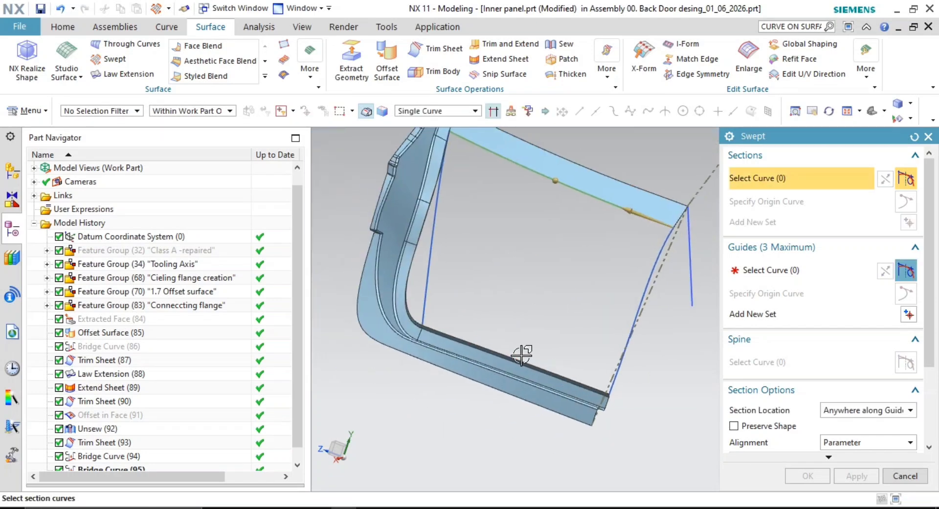
middle_click_drag(521, 352, 526, 331)
scroll(535, 343, "up", 2)
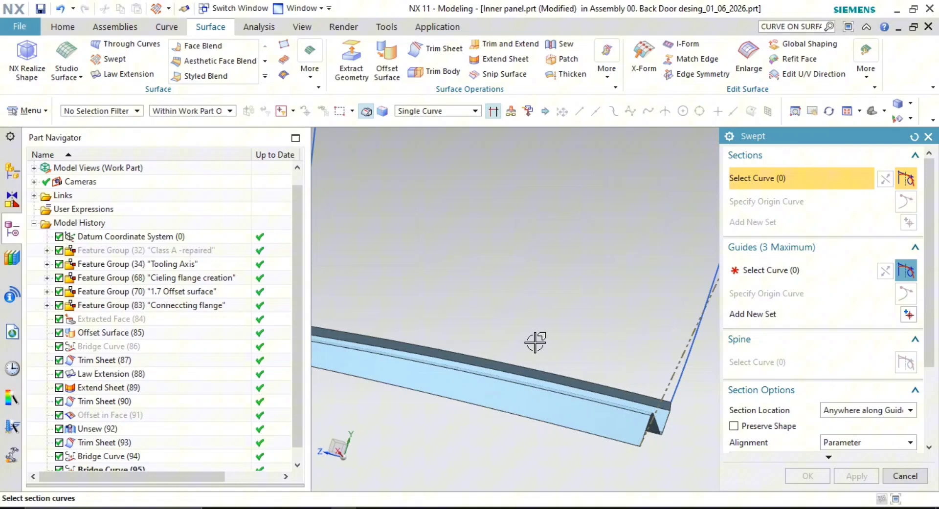
left_click(553, 373)
scroll(607, 338, "down", 5)
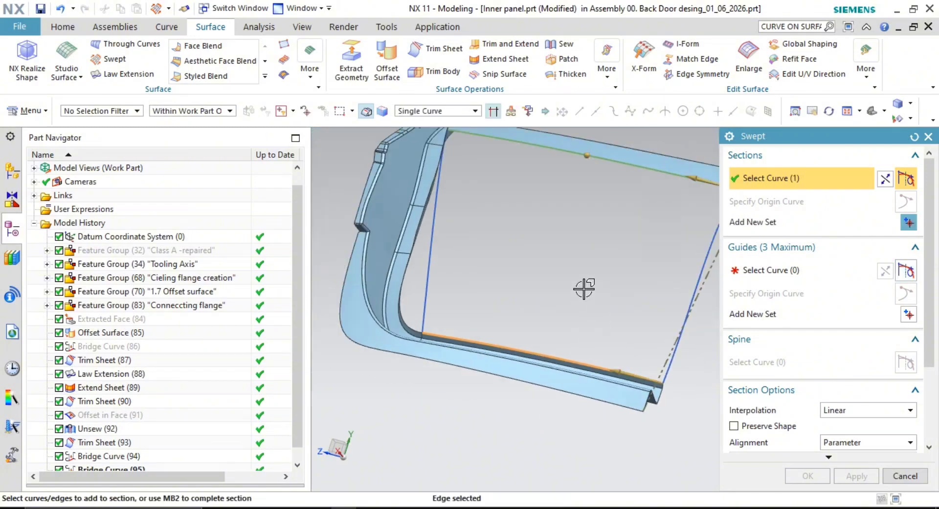
- Use the centreline bridge curve and the wall-side bridge curve as separate guides and create the swept surface
left_click(800, 268)
middle_click_drag(547, 289, 536, 309, "shift")
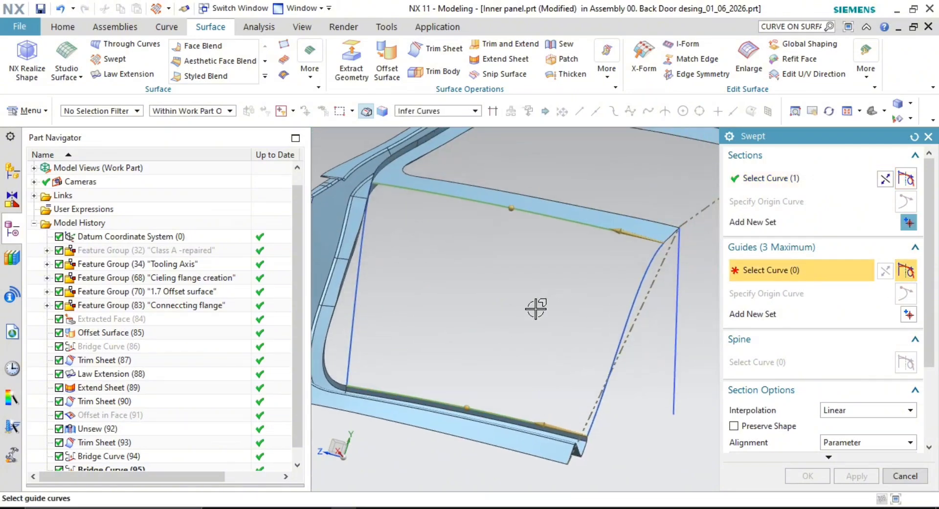
left_click(647, 265)
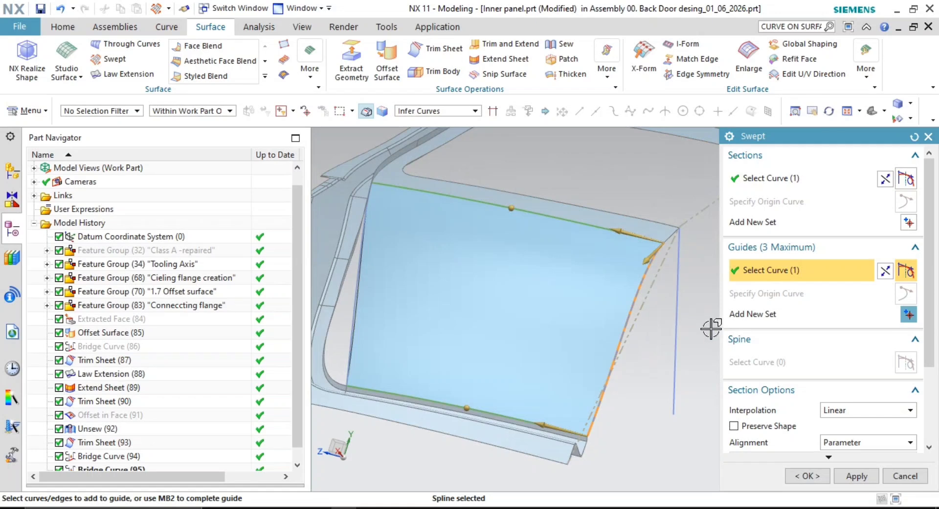
middle_click(705, 312)
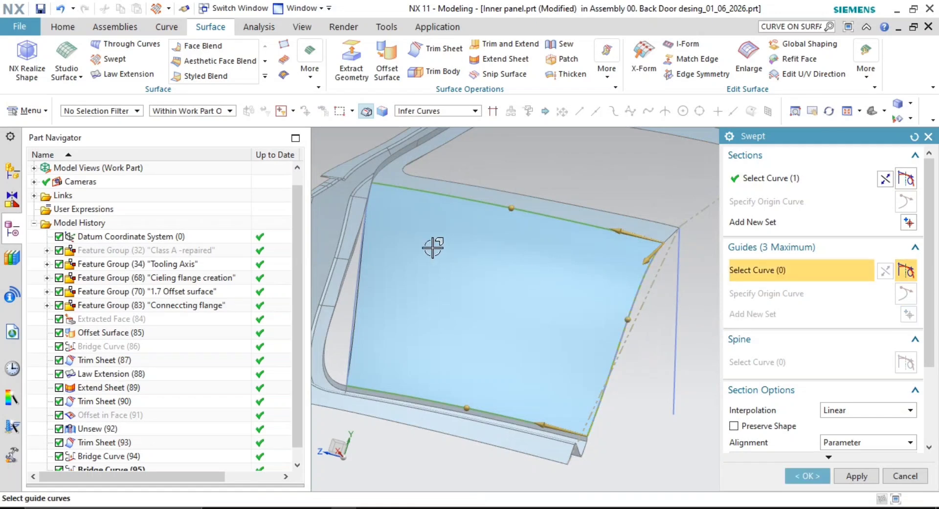
left_click(357, 288)
scroll(436, 339, "down", 2)
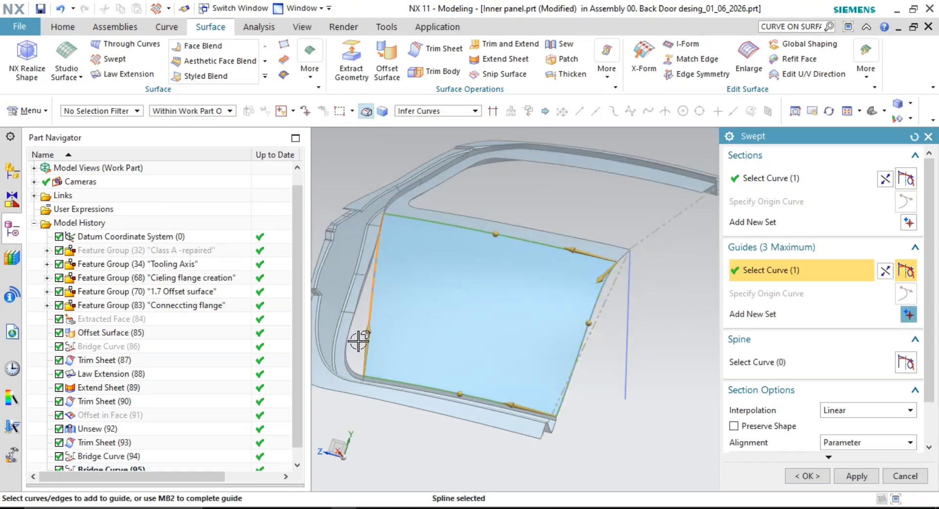
middle_click_drag(648, 387, 621, 388, "shift")
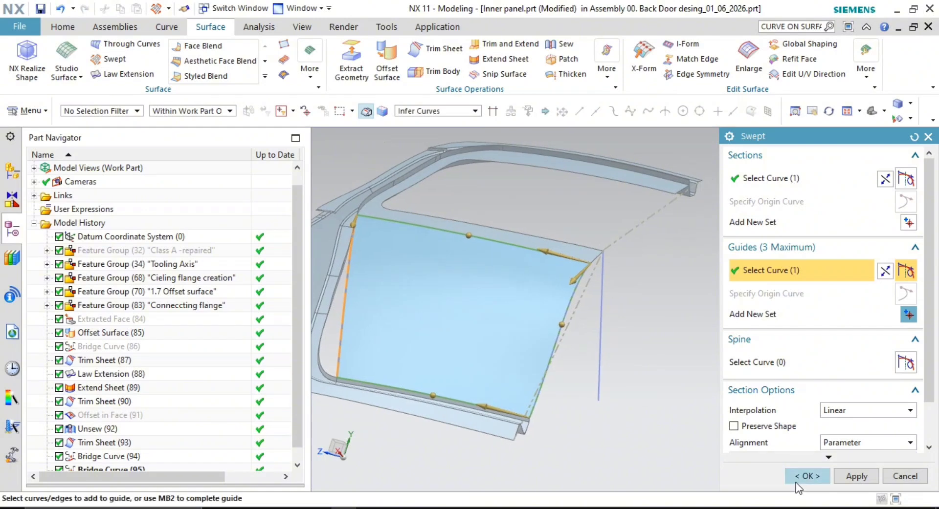
left_click(814, 476)
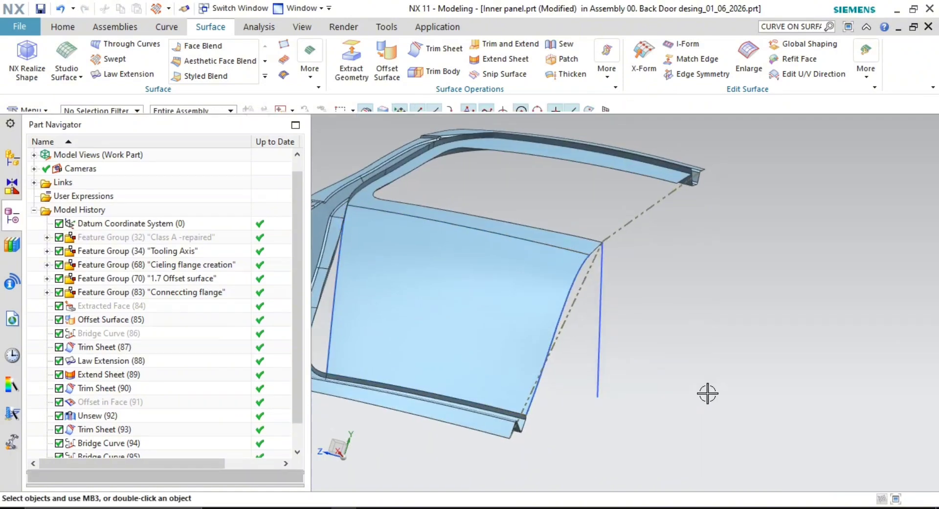
- Examine the curvature of the swept surface and how it meets the strip, wall and lower flange
scroll(546, 358, "down", 2)
middle_click_drag(547, 359, 484, 365)
scroll(396, 377, "up", 4)
middle_click_drag(533, 422, 558, 414)
scroll(653, 386, "up", 1)
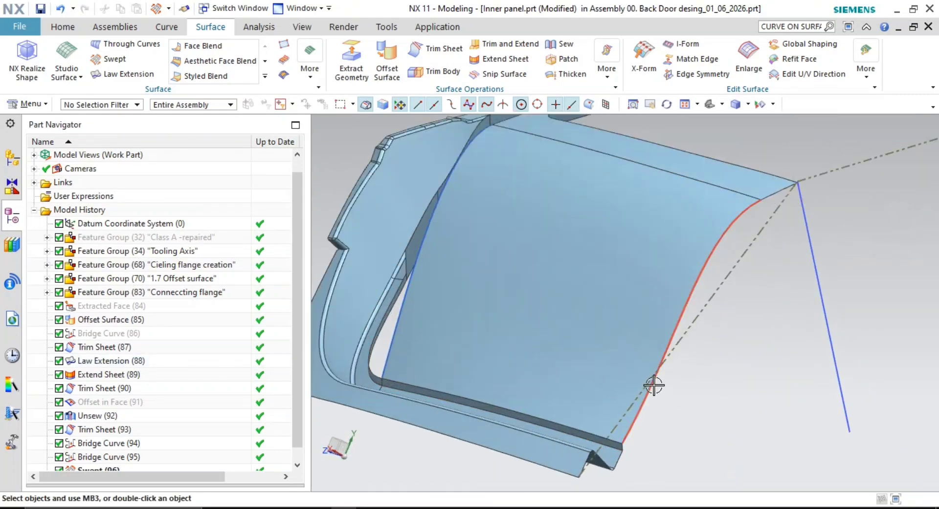
middle_click_drag(653, 387, 635, 368)
middle_click_drag(538, 290, 594, 341, "shift")
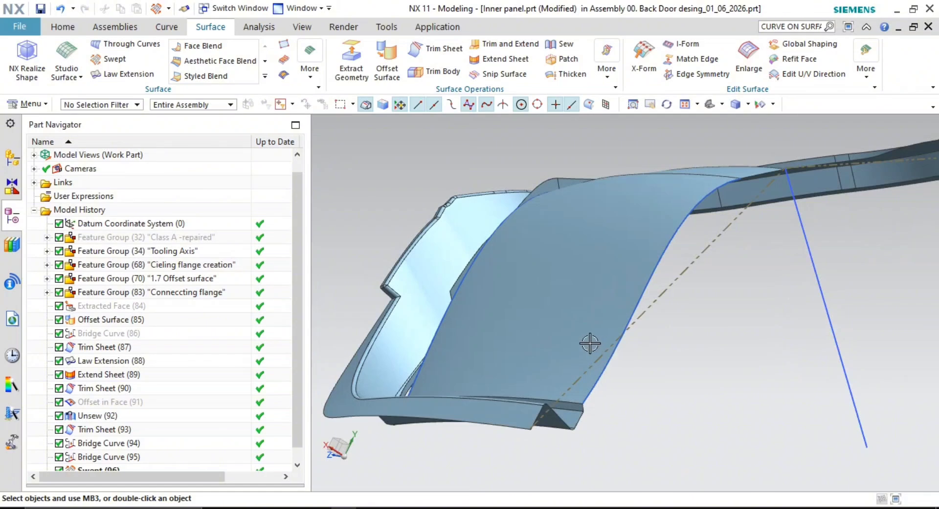
scroll(590, 344, "down", 2)
scroll(37, 444, "down", 1)
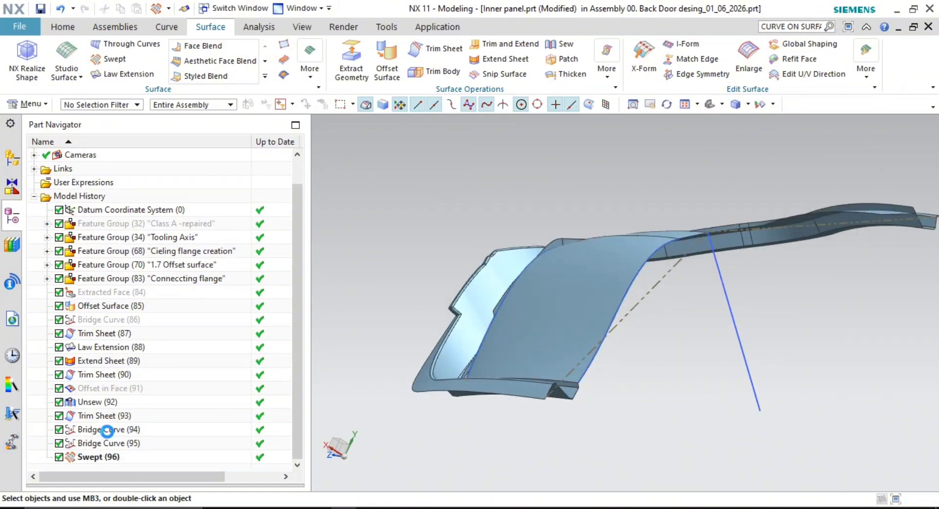
- Reopen the centreline bridge curve for editing and switch its shape control method to Tangent Magnitude
double_click(107, 430)
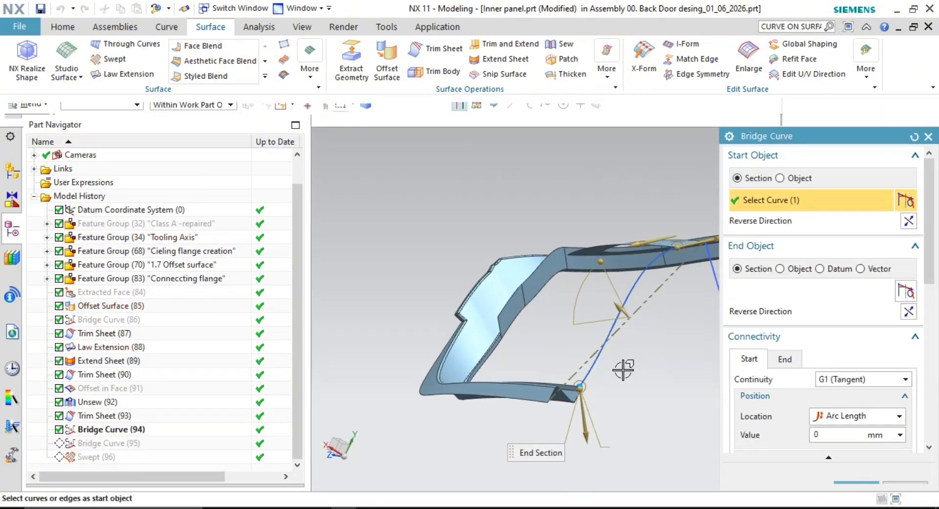
scroll(622, 370, "up", 1)
middle_click_drag(621, 368, 612, 361, "shift")
scroll(826, 358, "down", 3)
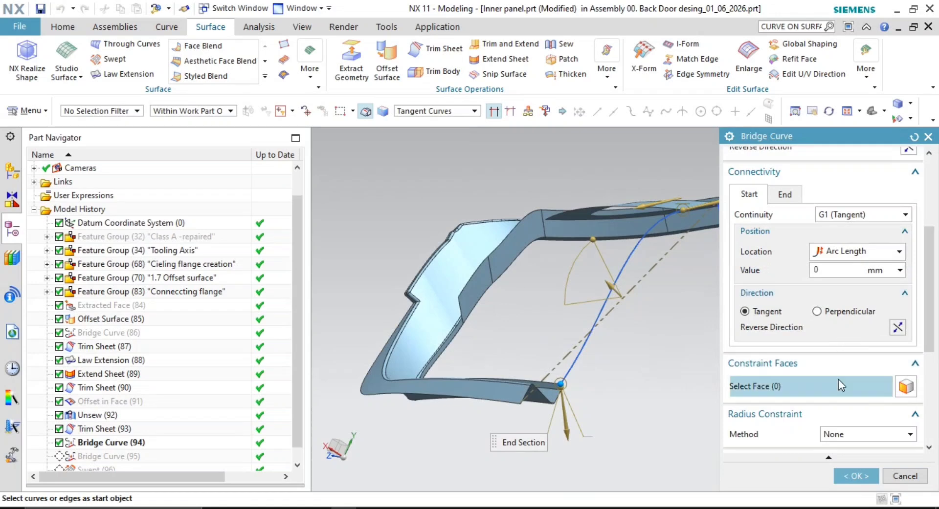
scroll(825, 375, "down", 3)
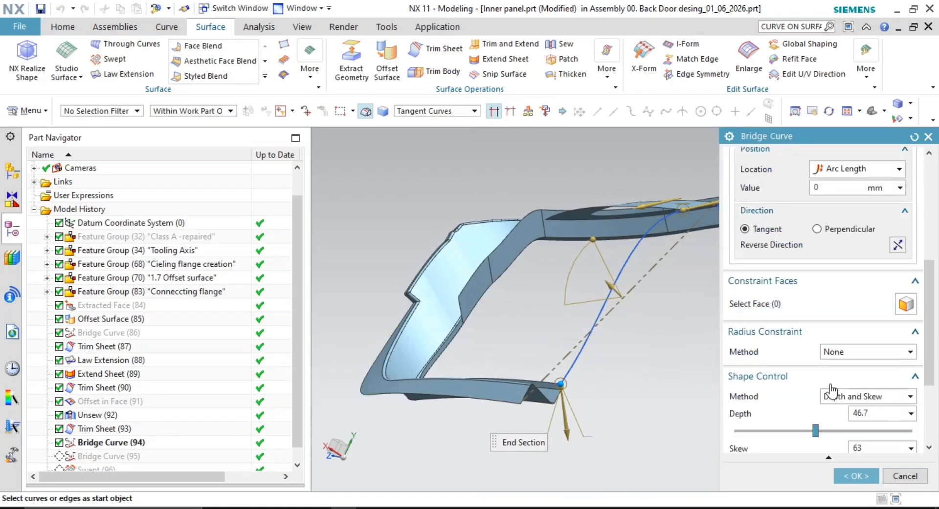
left_click(841, 361)
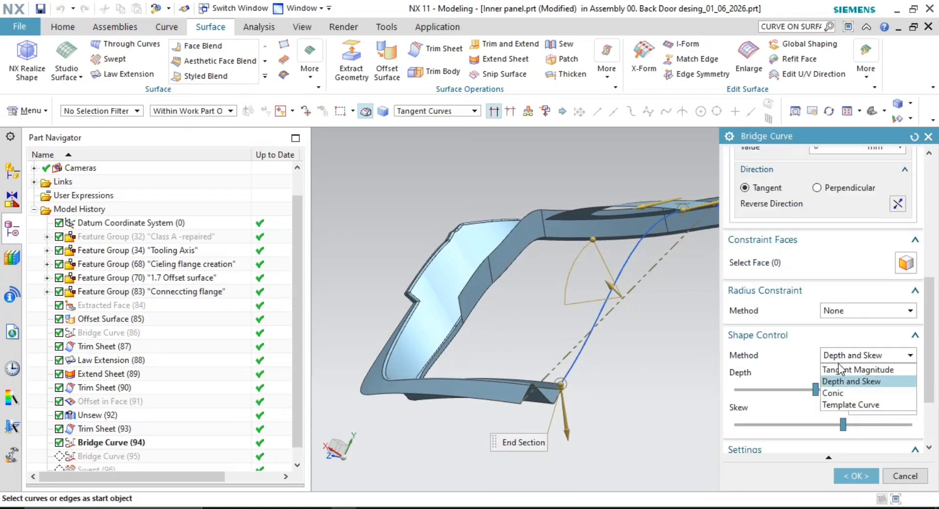
left_click(866, 370)
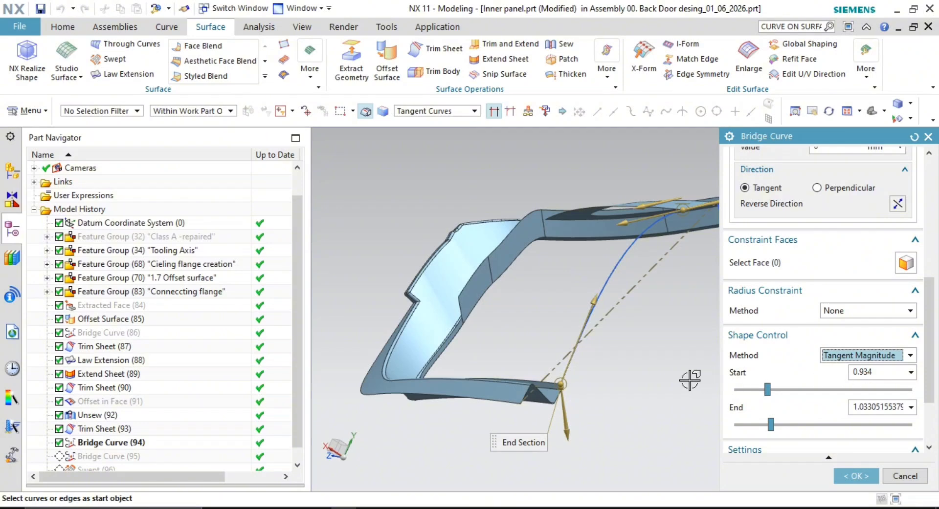
- Set the centreline bridge curve's tangent magnitudes to 0.84 at the start and 0.66 at the end, and update the swept surface
middle_click_drag(623, 392, 702, 413)
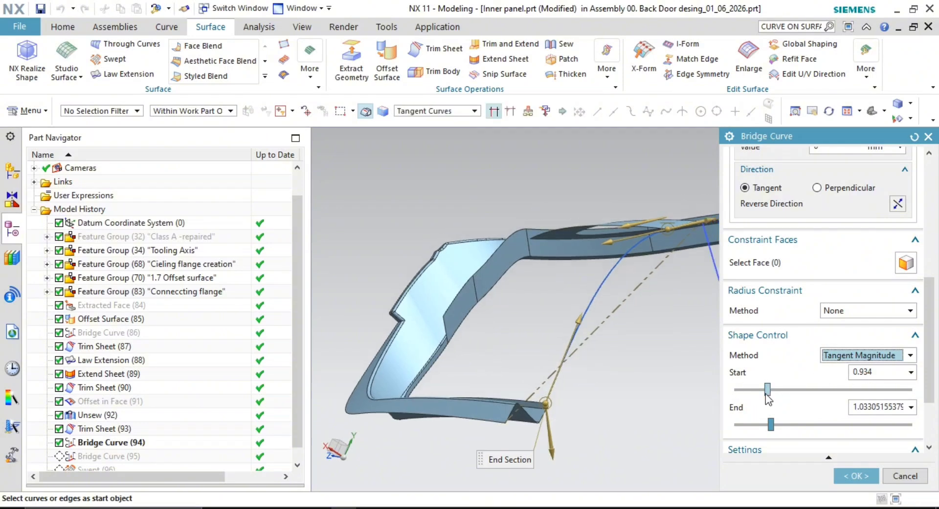
left_click_drag(766, 394, 771, 396)
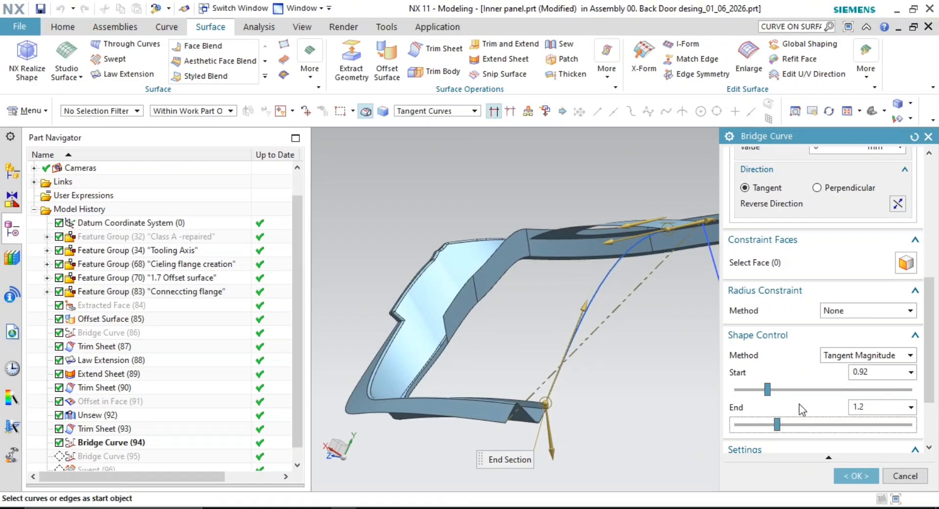
scroll(547, 403, "up", 3)
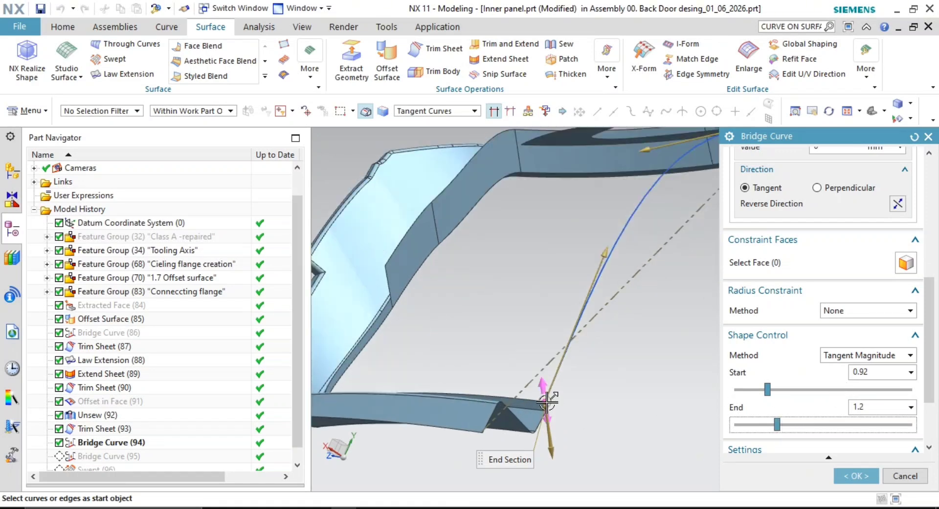
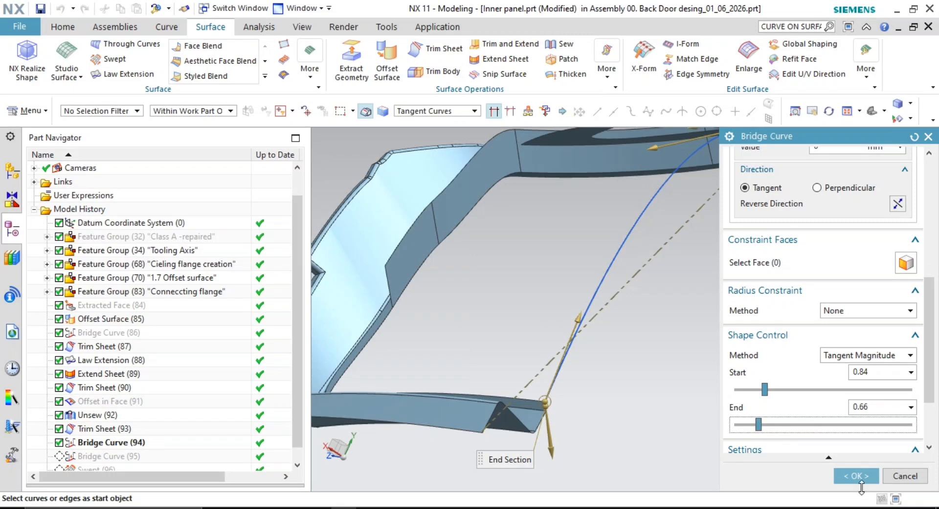
scroll(681, 403, "down", 3)
middle_click_drag(681, 403, 570, 352)
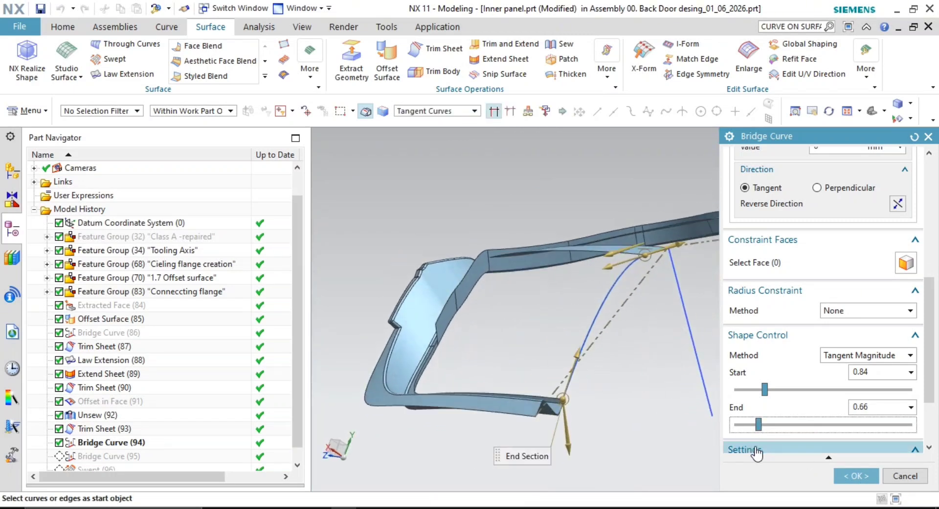
left_click(855, 477)
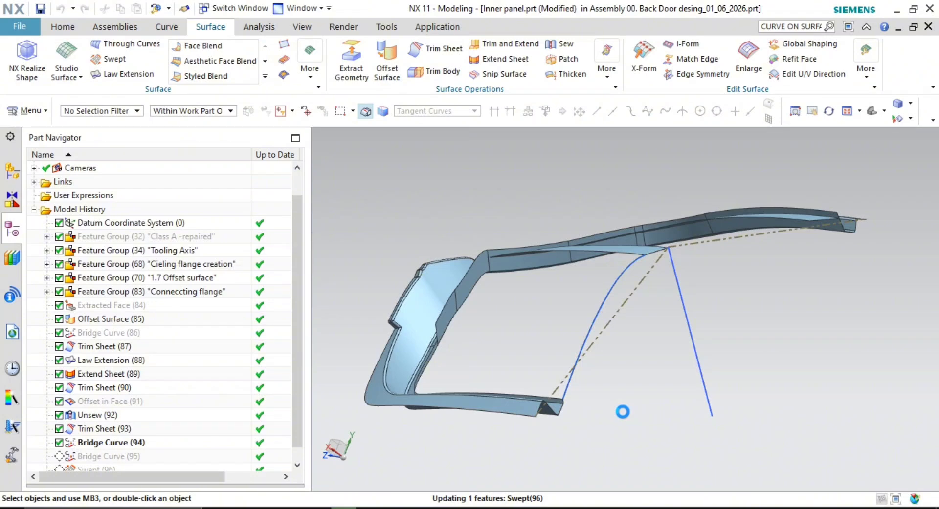
middle_click_drag(572, 373, 677, 421)
scroll(562, 435, "down", 5)
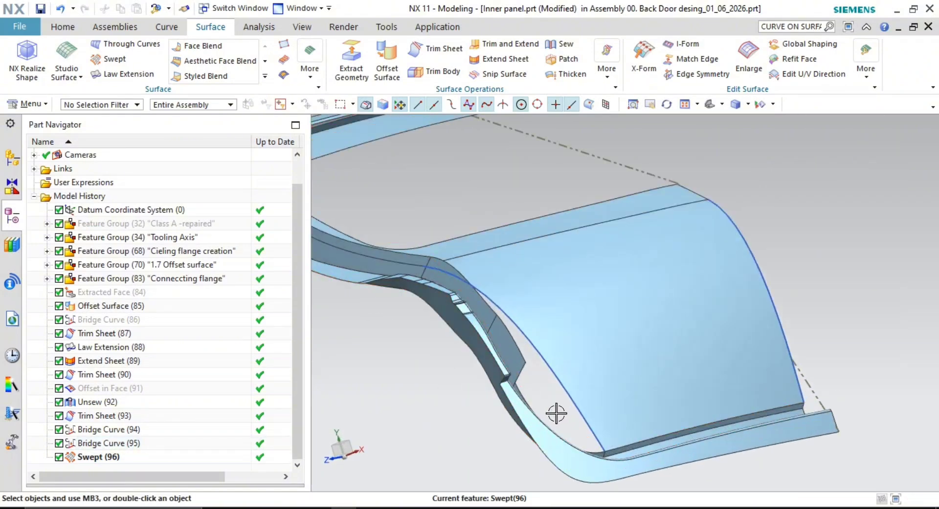
- Hide the two bridge curves that guide the swept surface
middle_click_drag(509, 420, 562, 400)
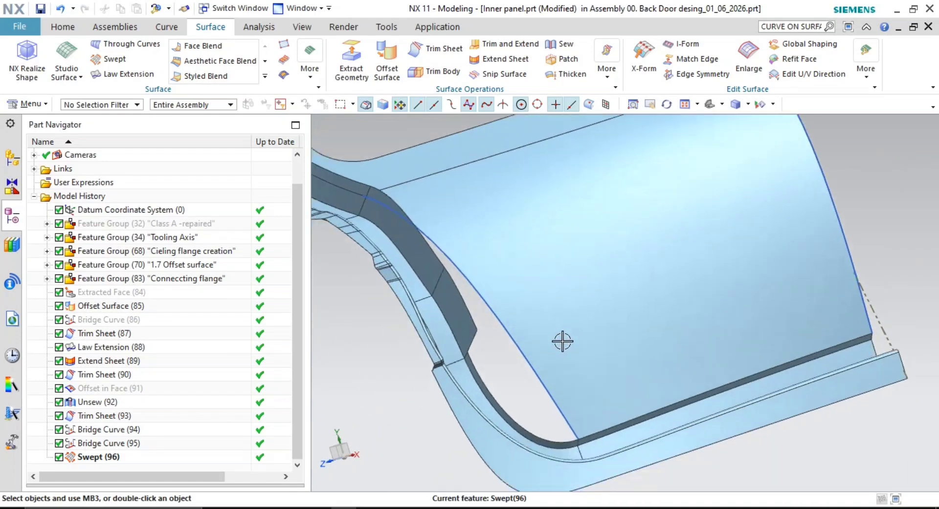
right_click(528, 367)
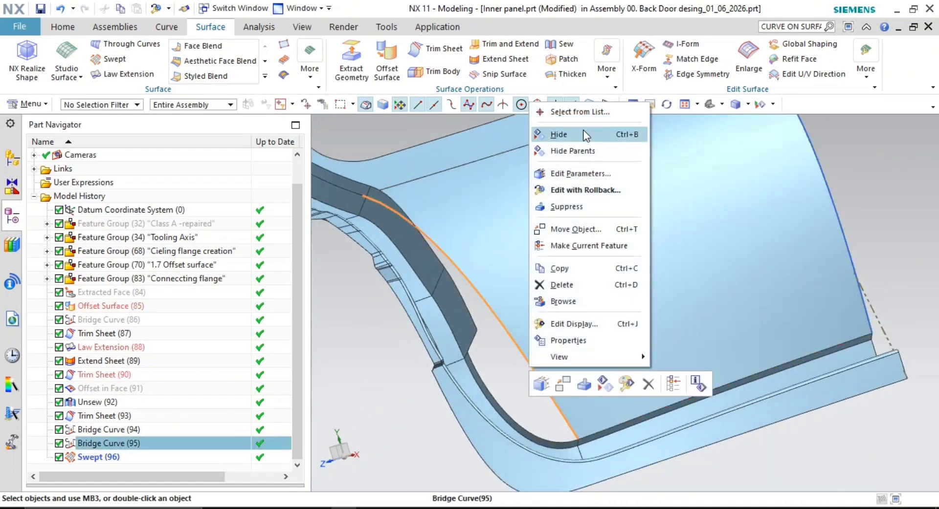
left_click(558, 134)
right_click(819, 238)
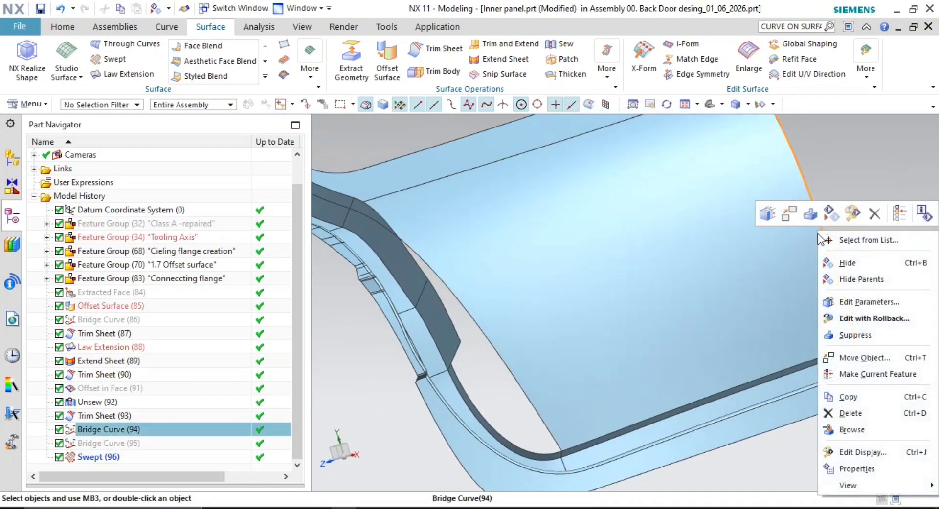
left_click(865, 263)
middle_click_drag(613, 322, 545, 322)
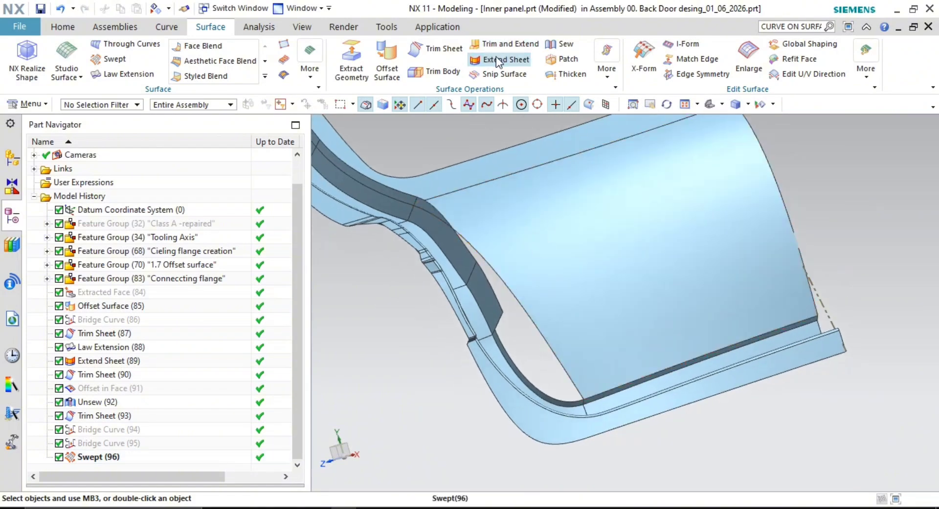
- Extend the free inner edges of the wall around the opening and along the lower flange by 65 mm
left_click(498, 60)
left_click(547, 351)
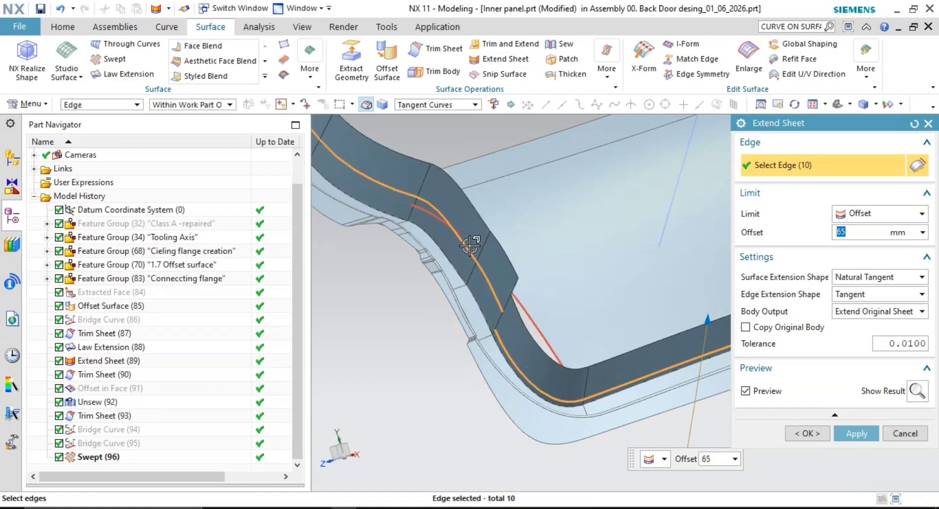
middle_click_drag(582, 350, 493, 321)
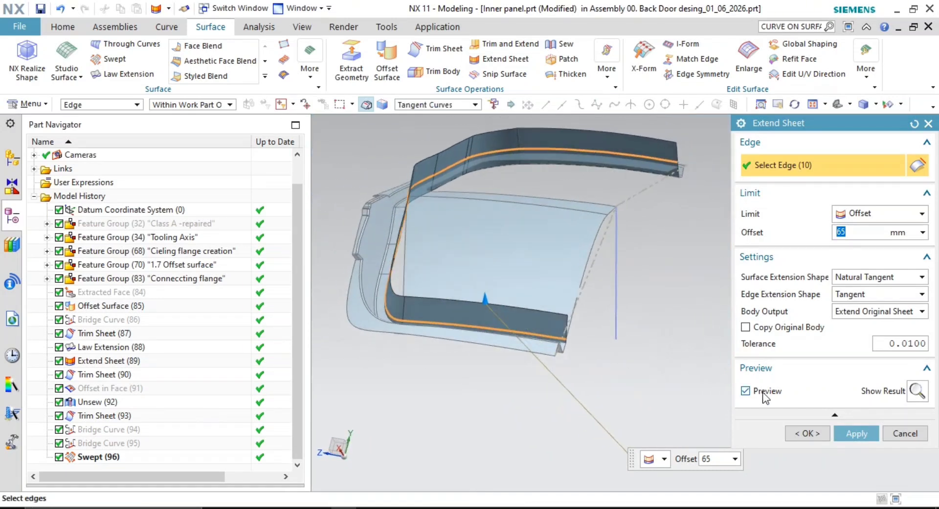
left_click(850, 436)
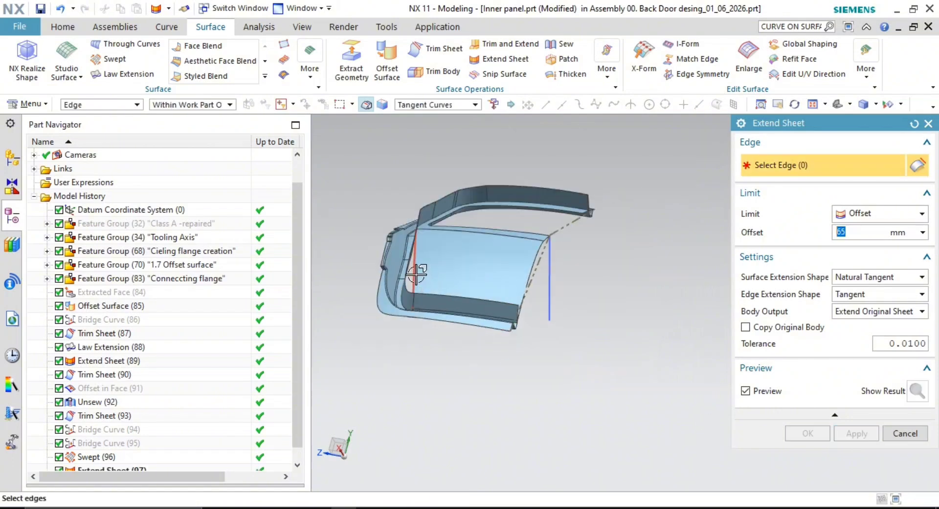
left_click(415, 275)
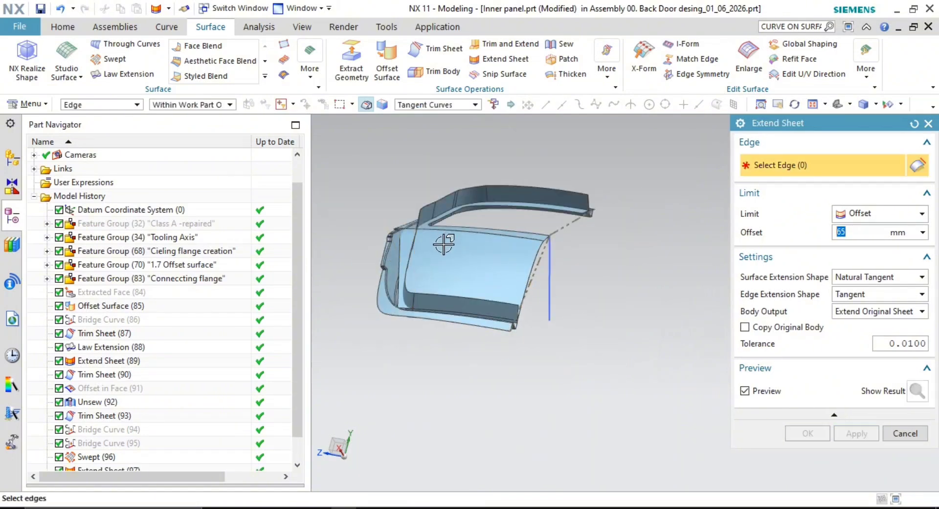
middle_click_drag(444, 246, 495, 284)
key("Escape")
scroll(558, 284, "down", 4)
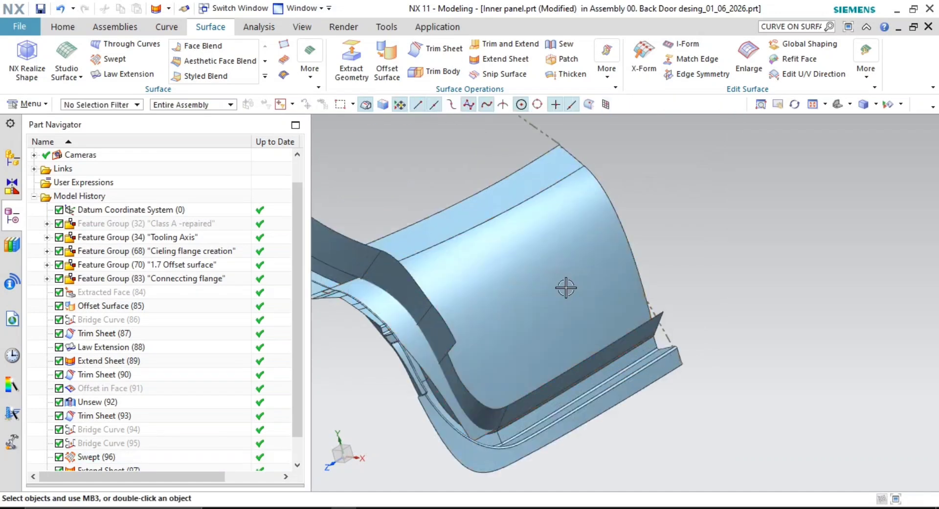
- Sew the offset strip and the lower swept surface into one sheet body
left_click(560, 44)
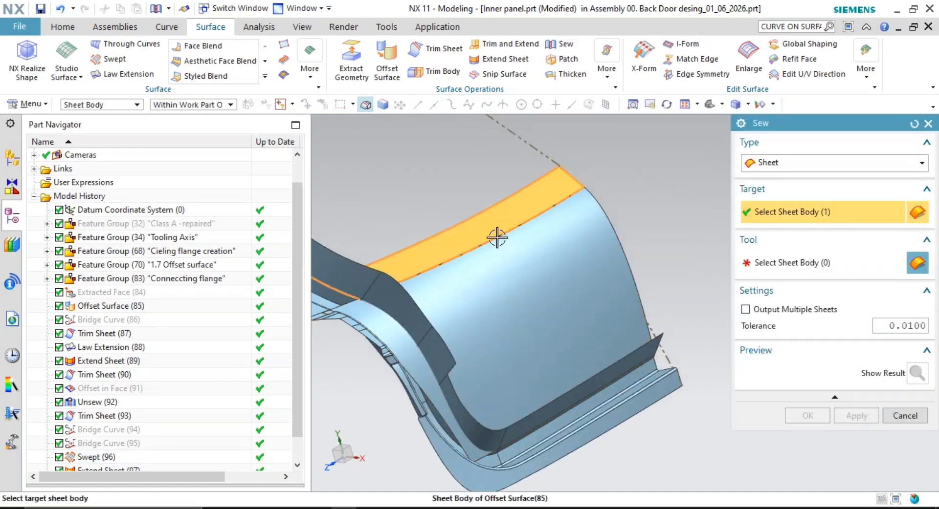
left_click(497, 234)
left_click(516, 255)
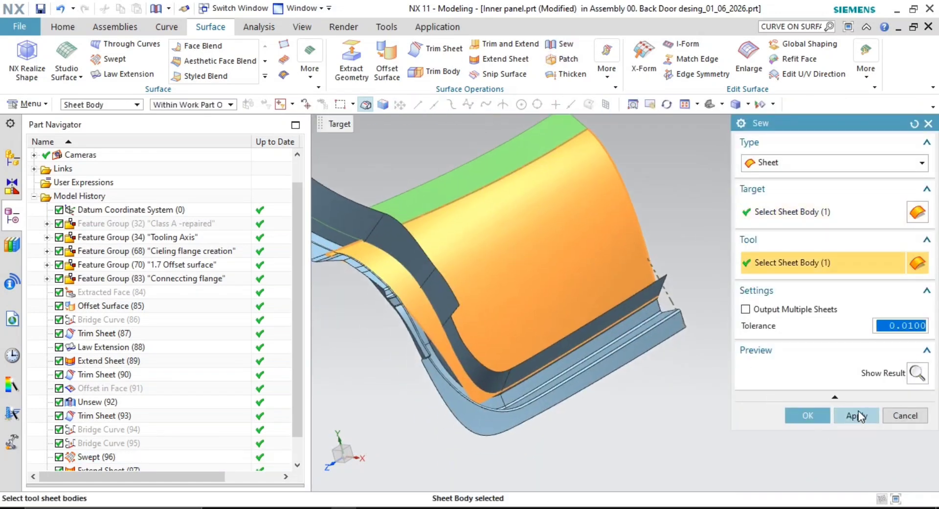
left_click(917, 374)
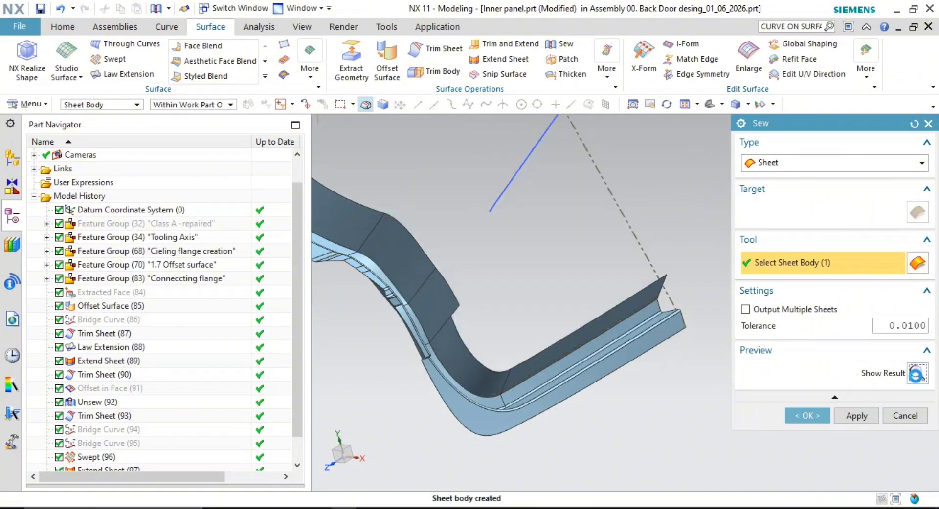
left_click(812, 420)
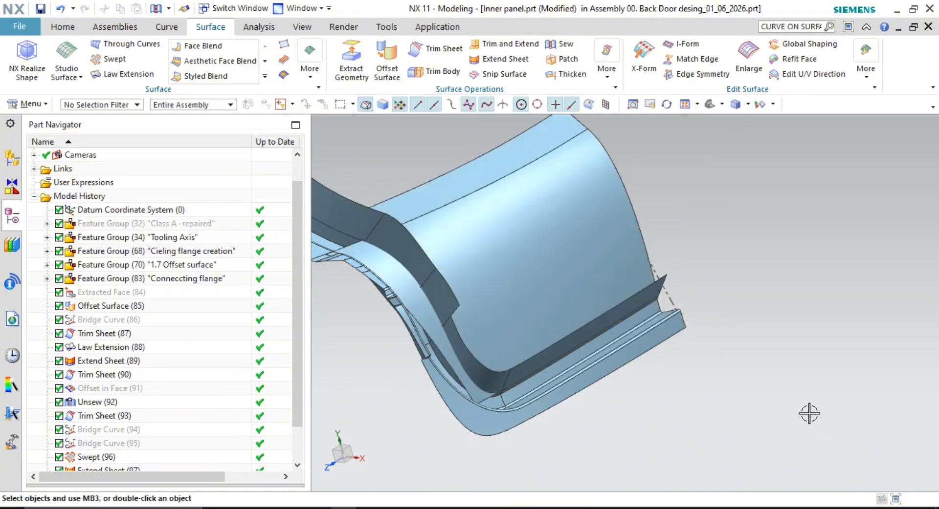
- Sew the upper wall sheet to the extended wall sheet along the lower flange
middle_click_drag(642, 348, 746, 327)
middle_click_drag(778, 287, 792, 300)
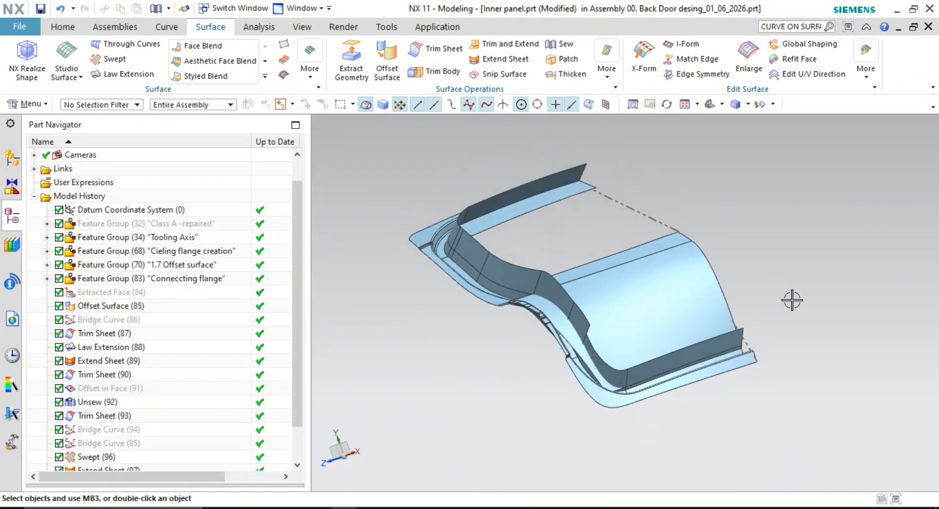
left_click(563, 45)
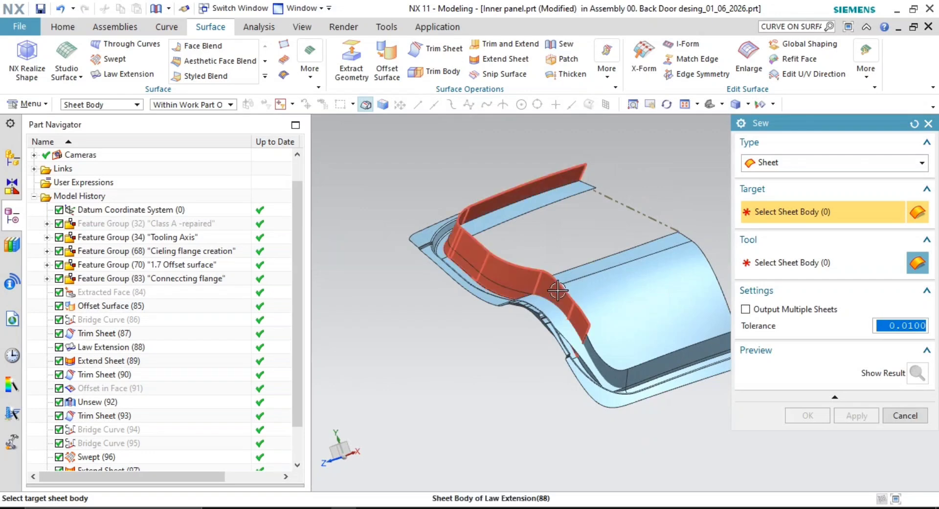
left_click(563, 296)
scroll(610, 375, "up", 5)
left_click(645, 385)
scroll(655, 392, "down", 1)
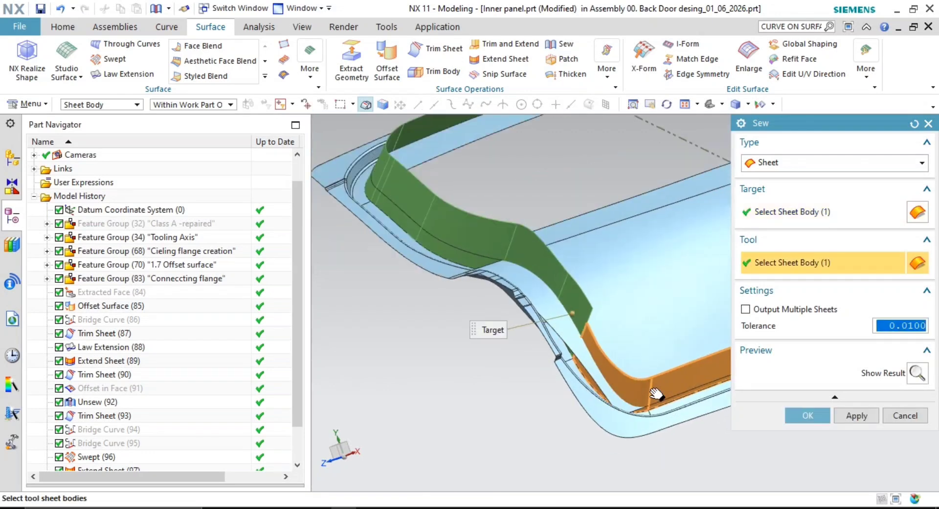
middle_click_drag(655, 393, 619, 392, "shift")
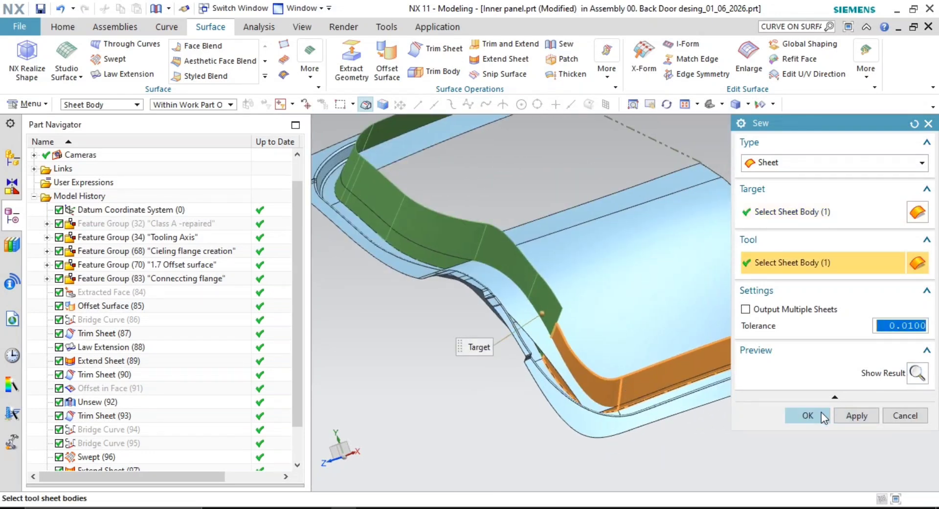
left_click(822, 416)
- Trim the sewn panel surface and the wall against each other with Make Corner, reversing both the target and tool directions
middle_click_drag(584, 169, 584, 196, "shift")
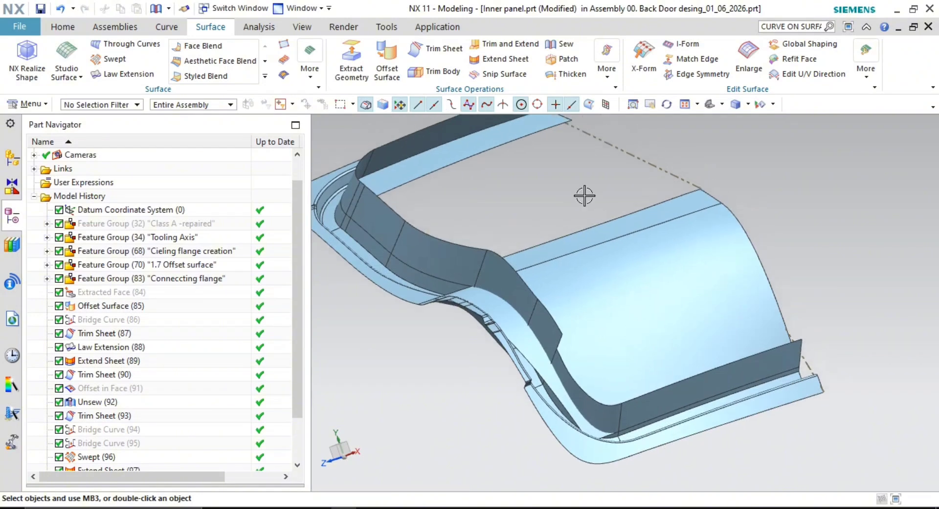
left_click(509, 47)
left_click(591, 281)
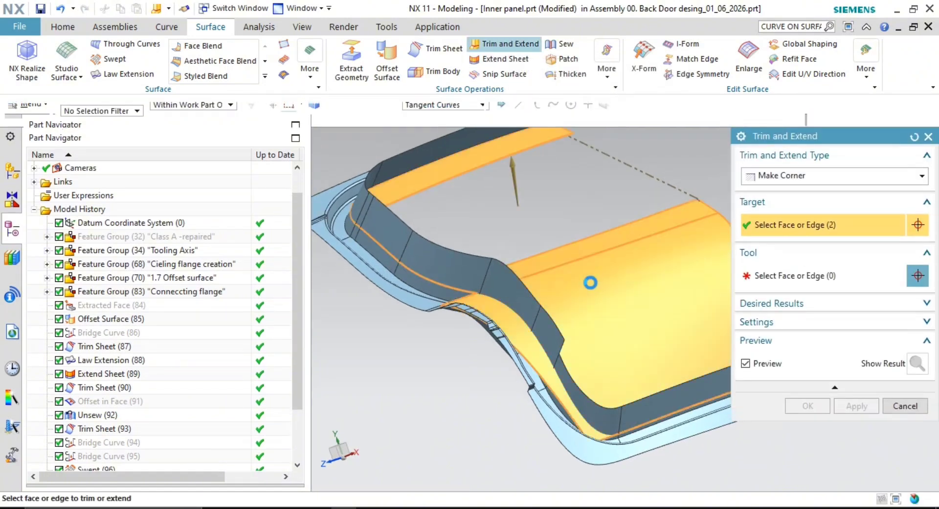
left_click(453, 262)
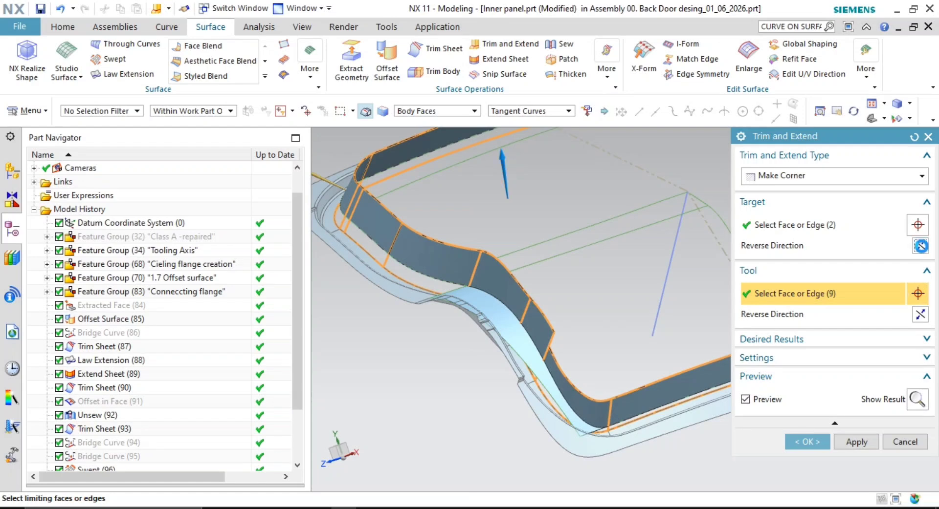
left_click(920, 246)
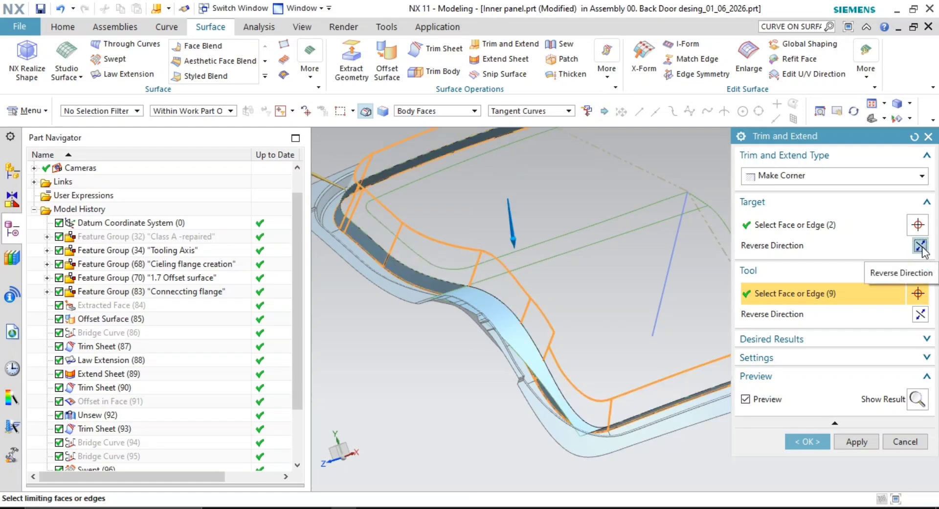
left_click(920, 315)
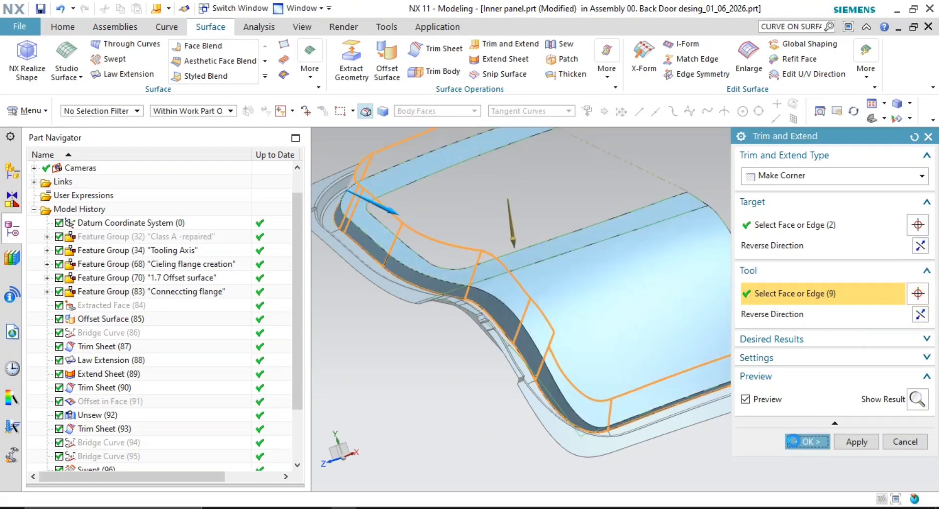
left_click(807, 442)
- Blend the full edge chain between the wall and the inner panel surface with a 4 mm tangent circular radius
middle_click_drag(796, 442, 543, 340)
scroll(601, 308, "up", 2)
middle_click_drag(623, 322, 635, 323)
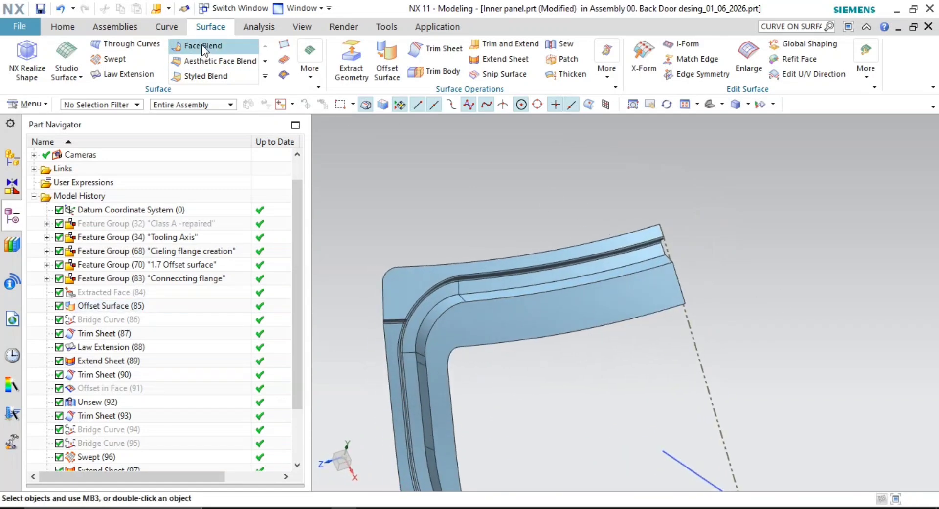
left_click(260, 78)
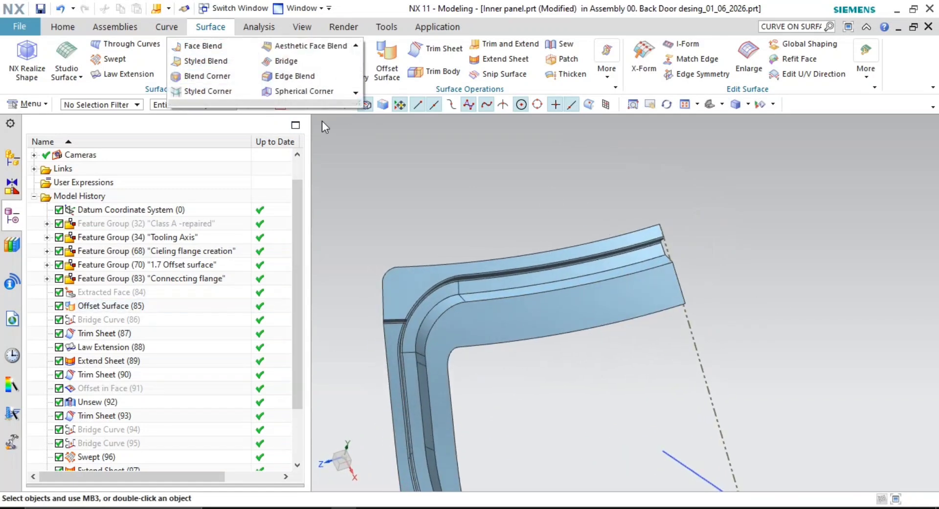
left_click(306, 79)
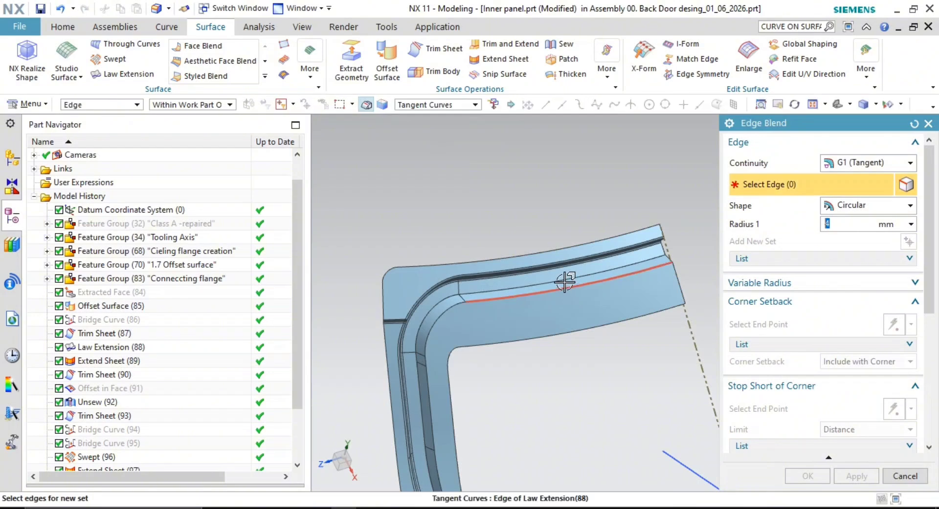
left_click(564, 284)
middle_click_drag(566, 336, 522, 173, "shift")
scroll(631, 280, "down", 2)
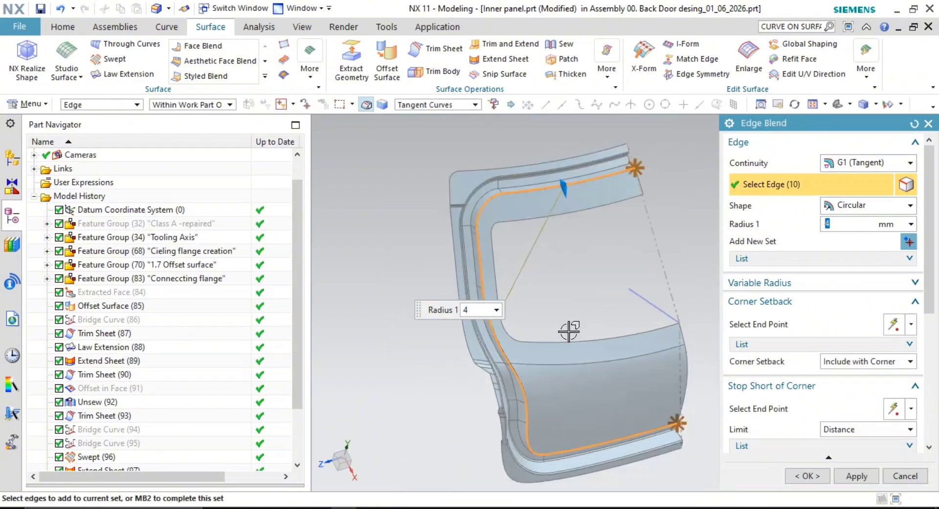
middle_click_drag(604, 372, 553, 297, "shift")
scroll(586, 306, "up", 2)
scroll(570, 353, "up", 3)
scroll(639, 344, "up", 1)
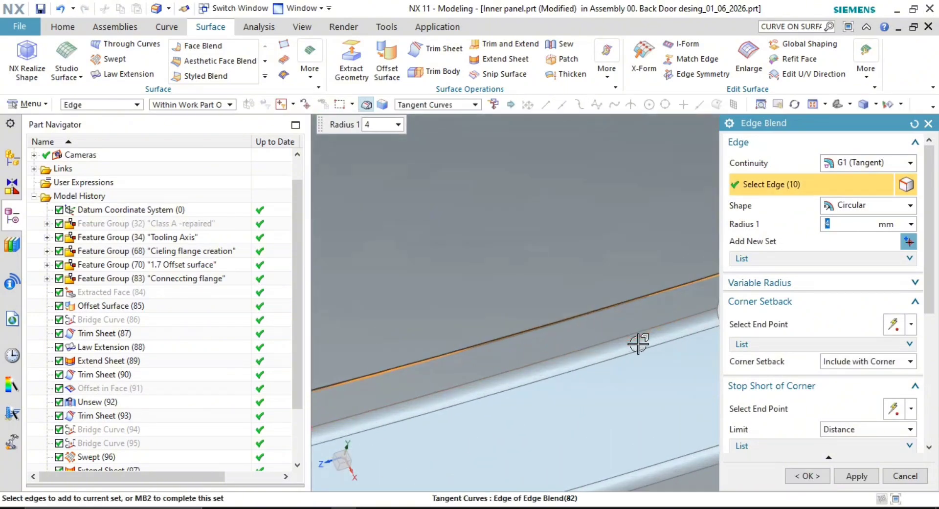
middle_click_drag(639, 344, 624, 310, "shift")
scroll(617, 313, "down", 2)
scroll(610, 315, "down", 3)
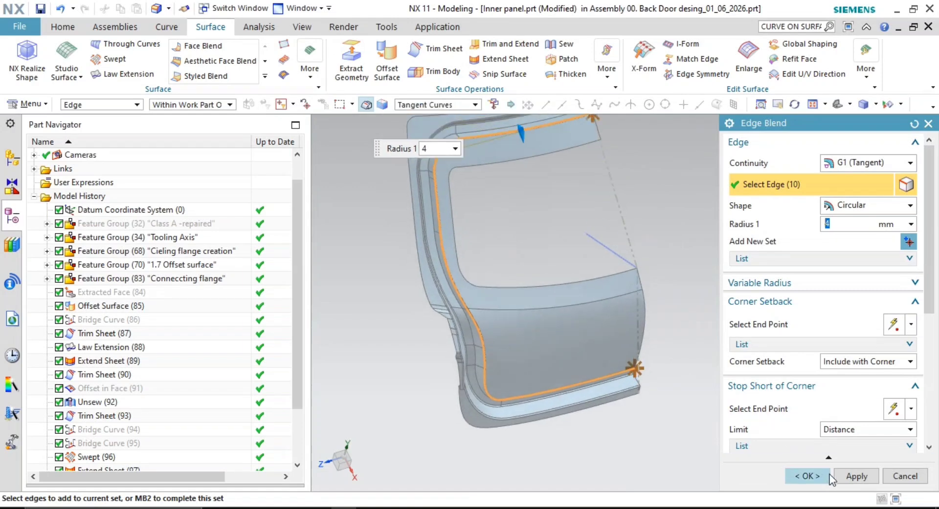
left_click(845, 478)
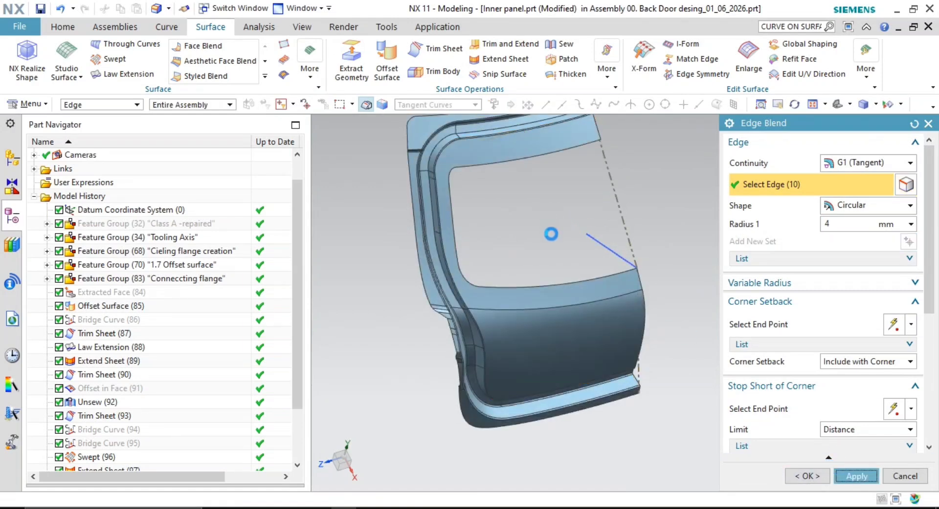
scroll(587, 214, "up", 5)
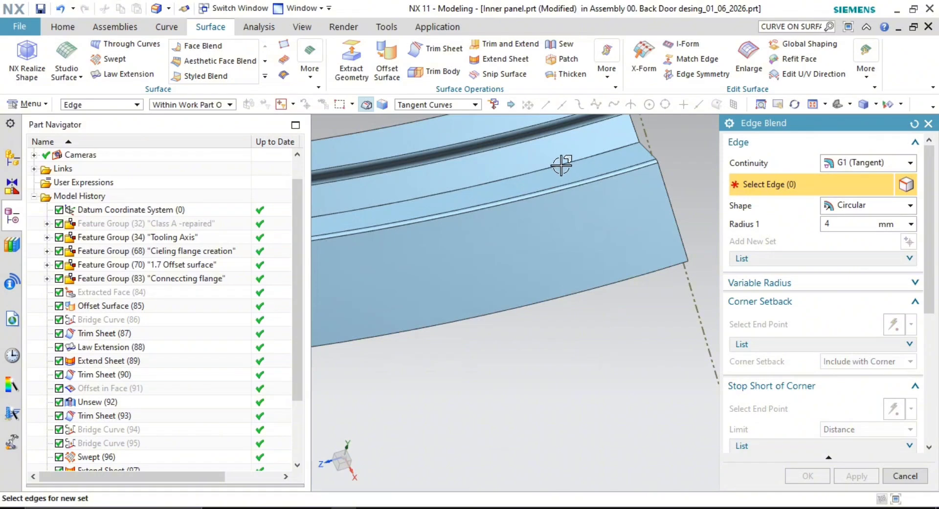
middle_click_drag(561, 166, 627, 233, "shift")
key("Escape")
- Sew the blended inner panel and wall body to the outer flange body at 0.01 tolerance
scroll(738, 198, "down", 1)
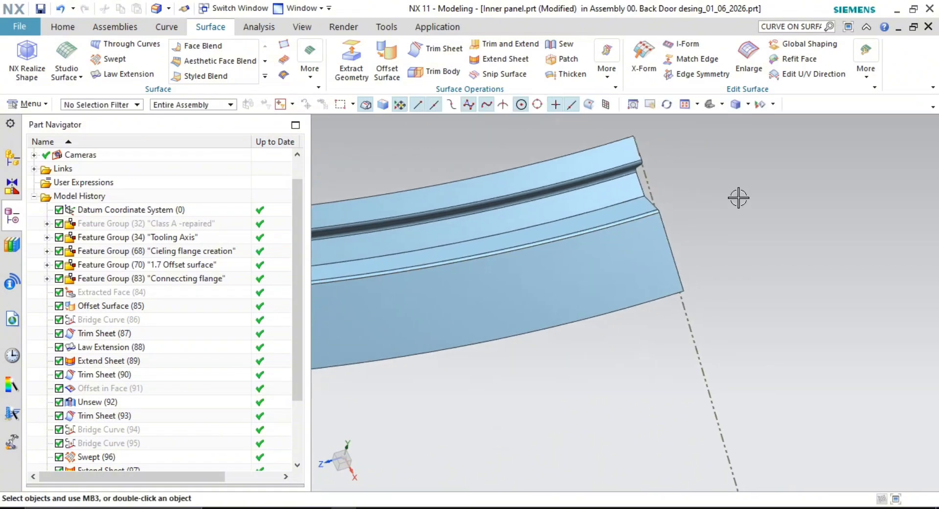
left_click(555, 43)
left_click(534, 247)
left_click(525, 216)
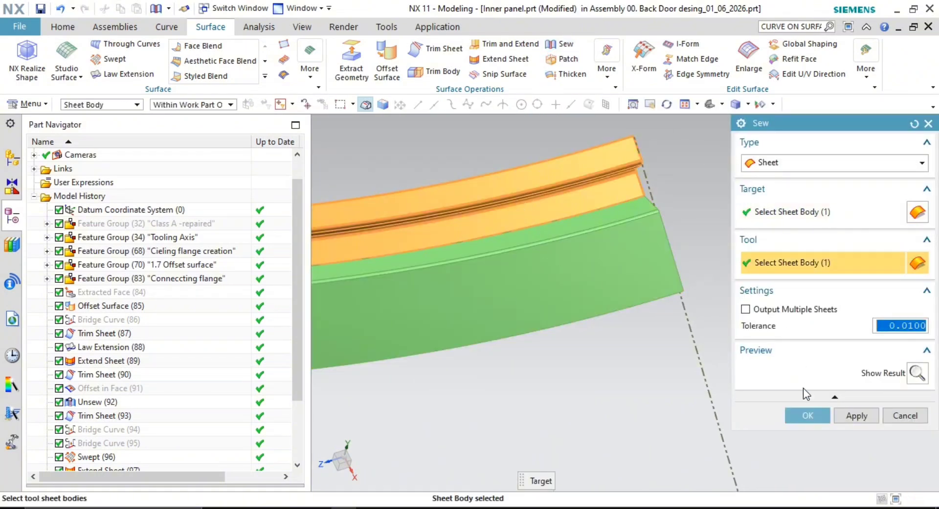
left_click(807, 416)
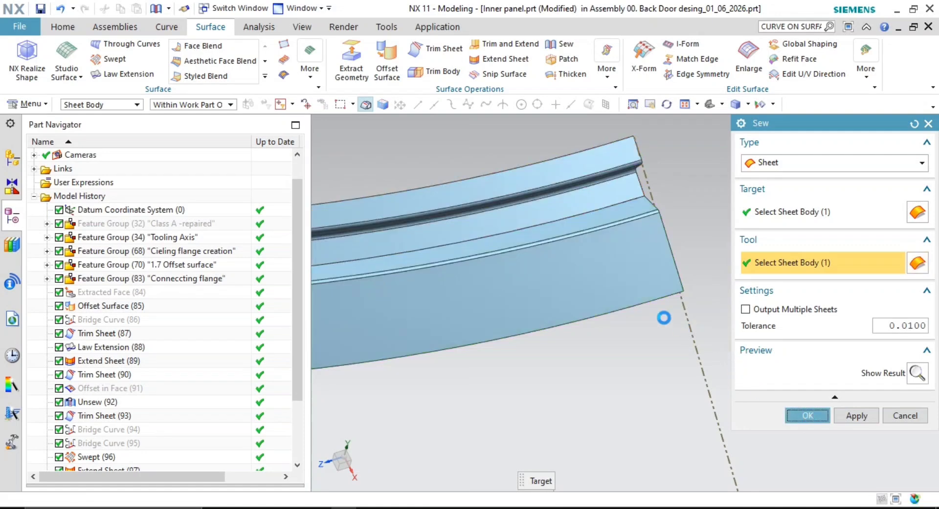
- Start a G1 tangent, circular Edge Blend of 4 mm radius on the tangent edge chain between the upper wall and the outer flange
scroll(694, 301, "down", 2)
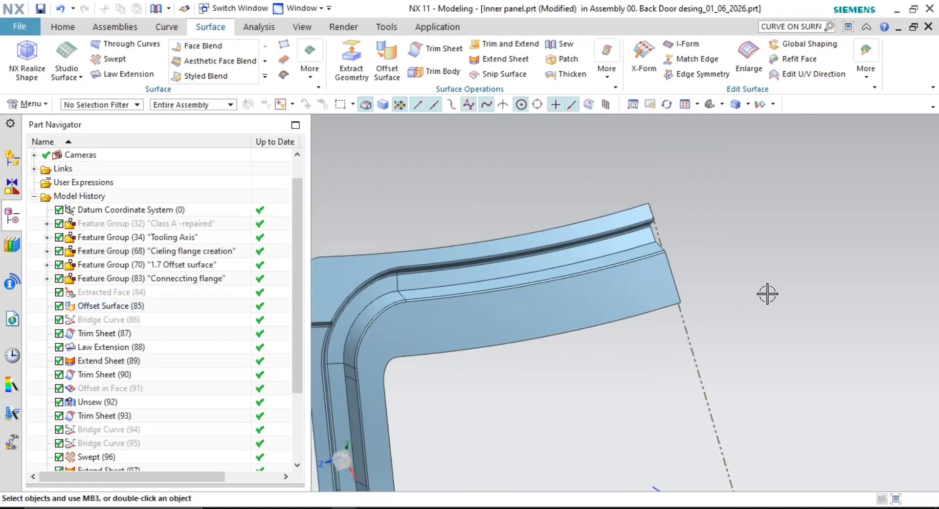
left_click(265, 77)
left_click(298, 77)
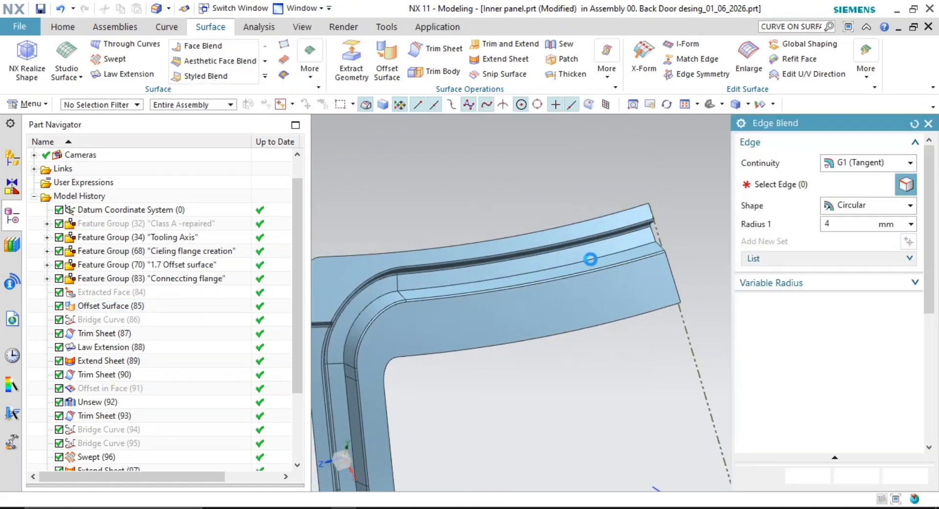
left_click(571, 268)
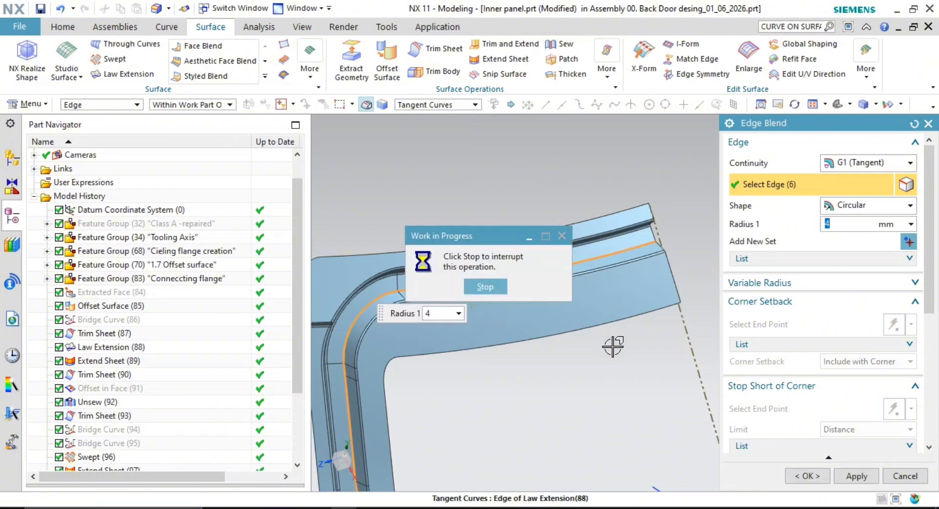
scroll(602, 350, "down", 3)
middle_click_drag(602, 350, 528, 296, "shift")
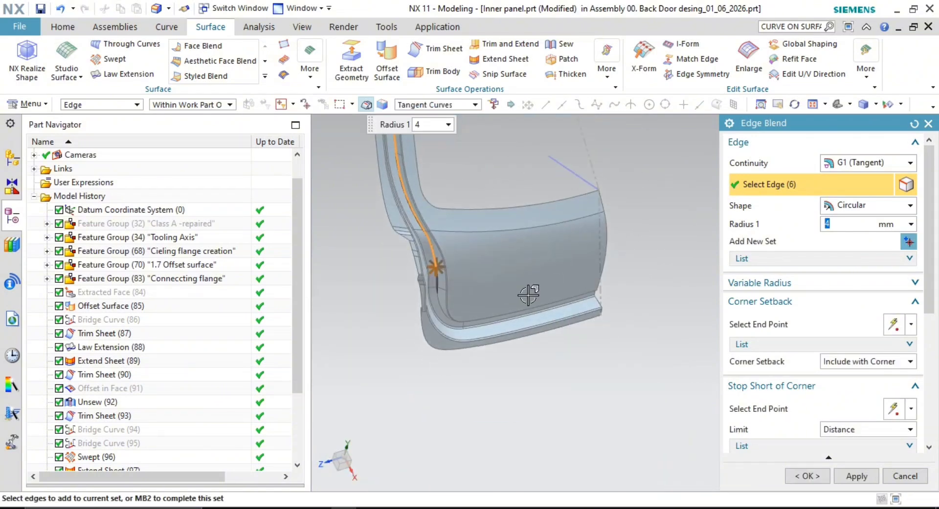
- Add the remaining edges past the break beside the side notch so the blend chain continues down the side wall
scroll(433, 290, "up", 9)
middle_click_drag(439, 260, 495, 332, "shift")
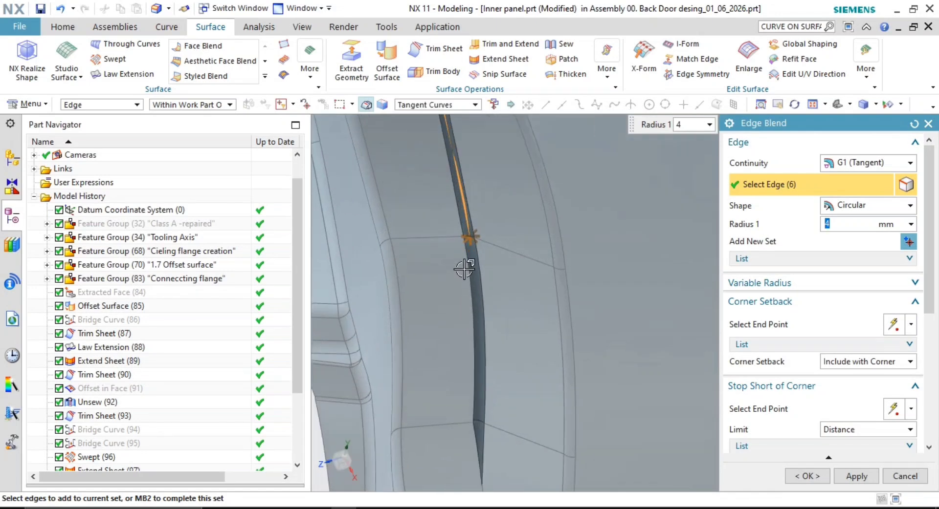
middle_click_drag(476, 262, 594, 396, "shift")
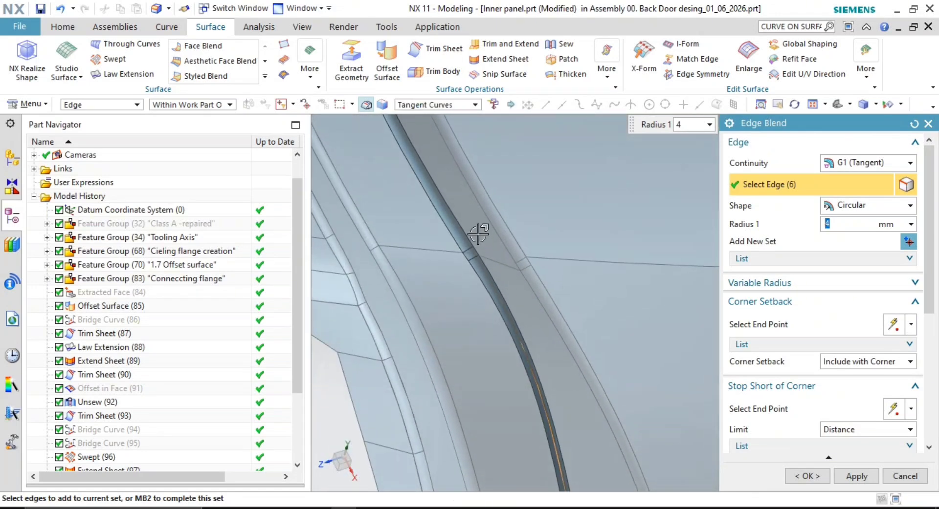
middle_click_drag(499, 271, 615, 429, "shift")
scroll(496, 282, "down", 4)
middle_click_drag(518, 304, 566, 364, "shift")
scroll(540, 358, "up", 9)
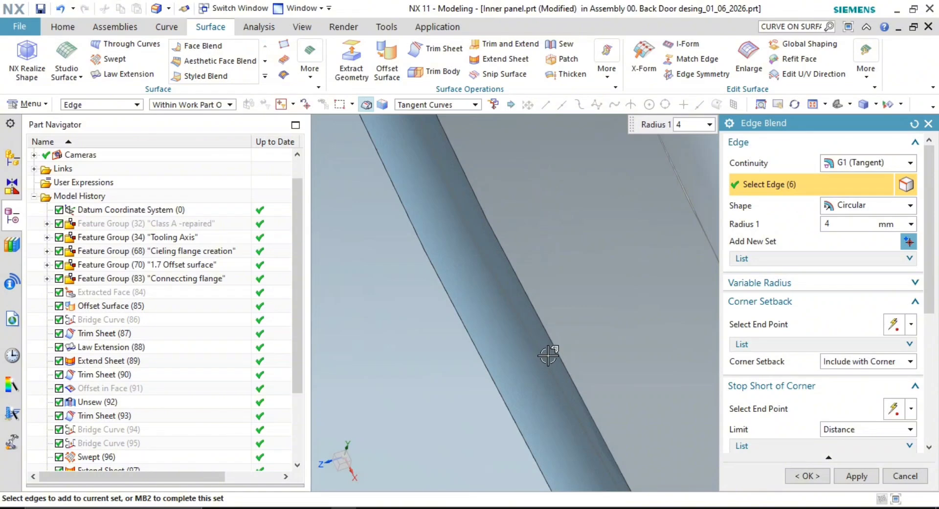
scroll(561, 372, "down", 4)
middle_click_drag(504, 280, 532, 215, "shift")
scroll(666, 400, "down", 5)
scroll(579, 336, "up", 4)
middle_click_drag(578, 335, 579, 316, "shift")
scroll(571, 390, "down", 4)
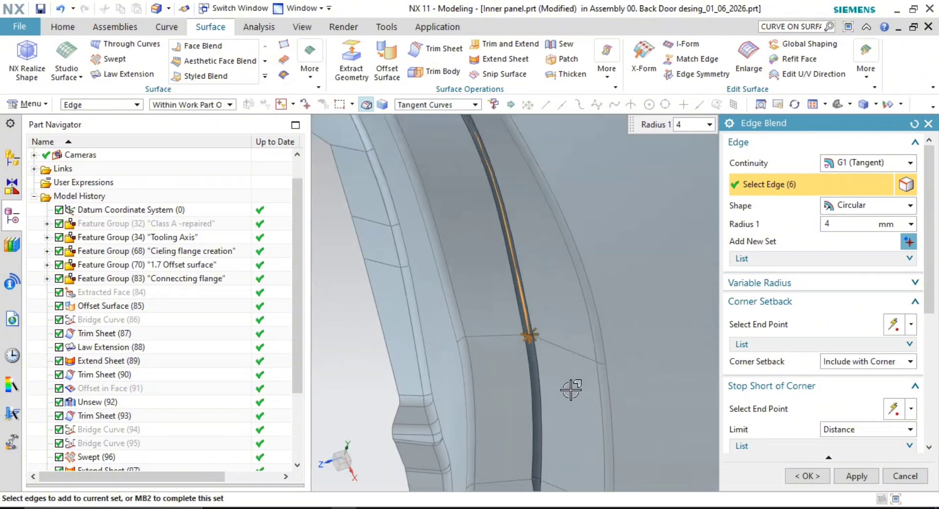
scroll(546, 390, "up", 4)
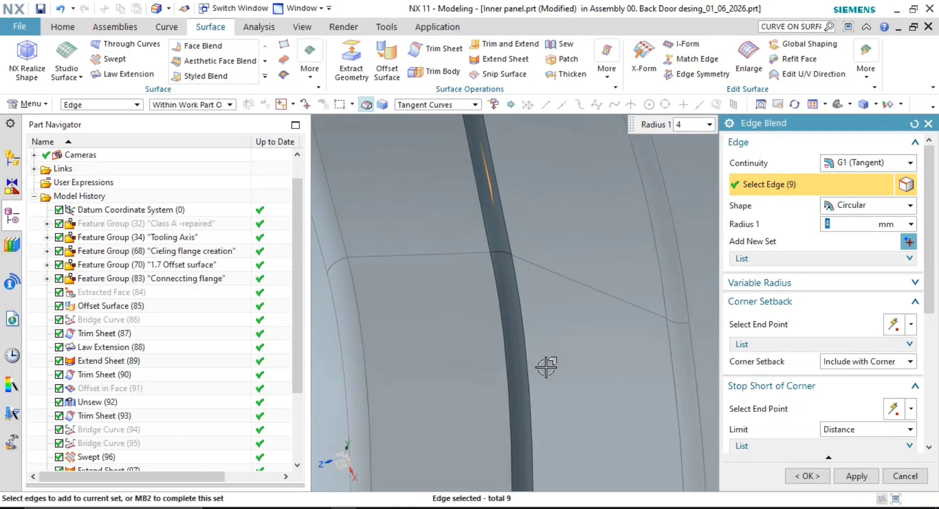
- Check the selected chain around the lower corner to the centre-line end of the panel and apply the 4 mm blend
scroll(546, 367, "down", 3)
middle_click_drag(549, 377, 536, 338)
scroll(535, 335, "up", 2)
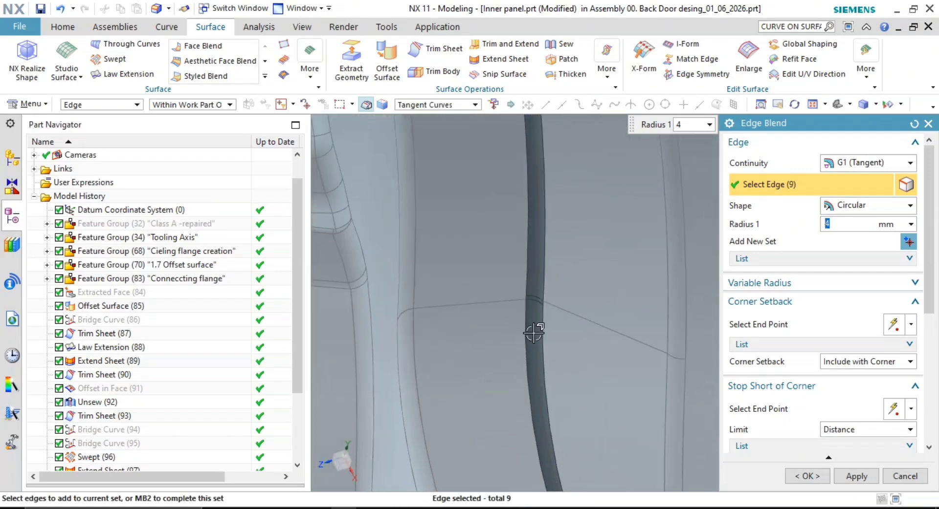
scroll(539, 316, "up", 3)
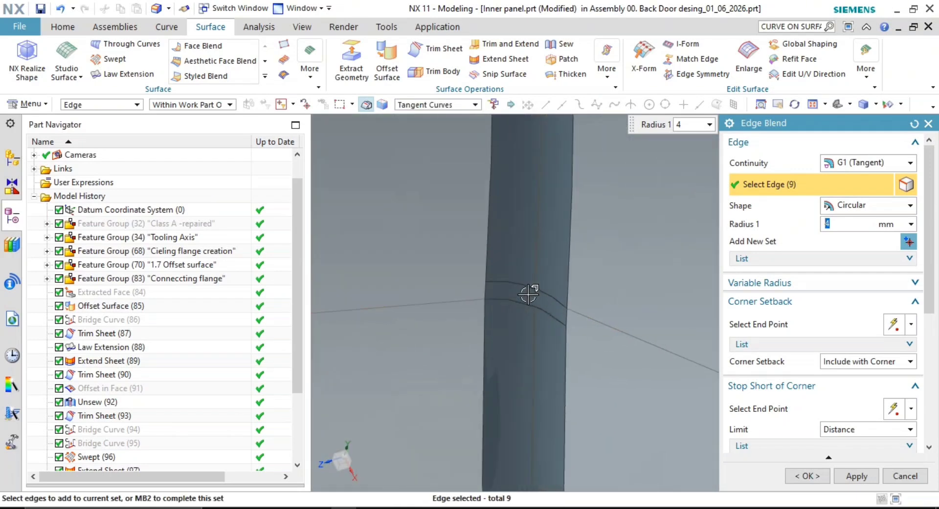
scroll(623, 406, "down", 5)
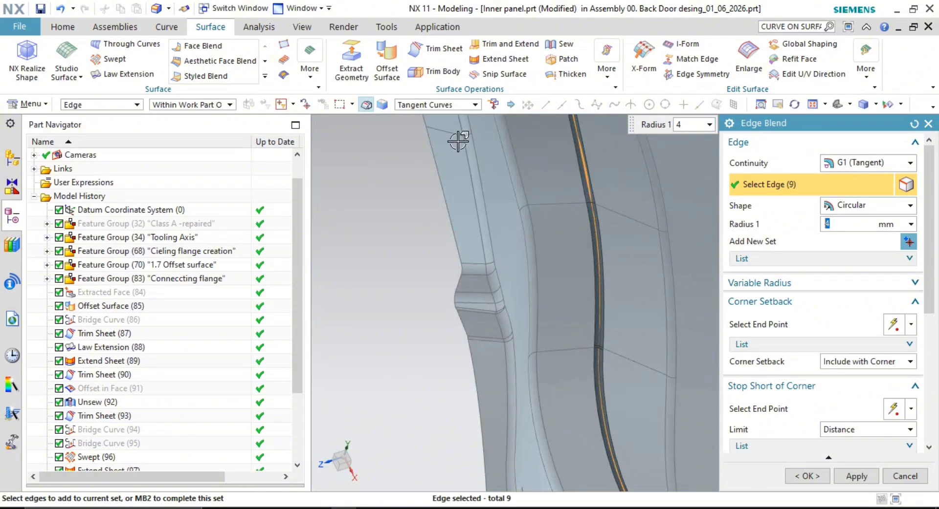
scroll(601, 398, "down", 4)
middle_click_drag(601, 399, 435, 322, "shift")
scroll(542, 330, "down", 2)
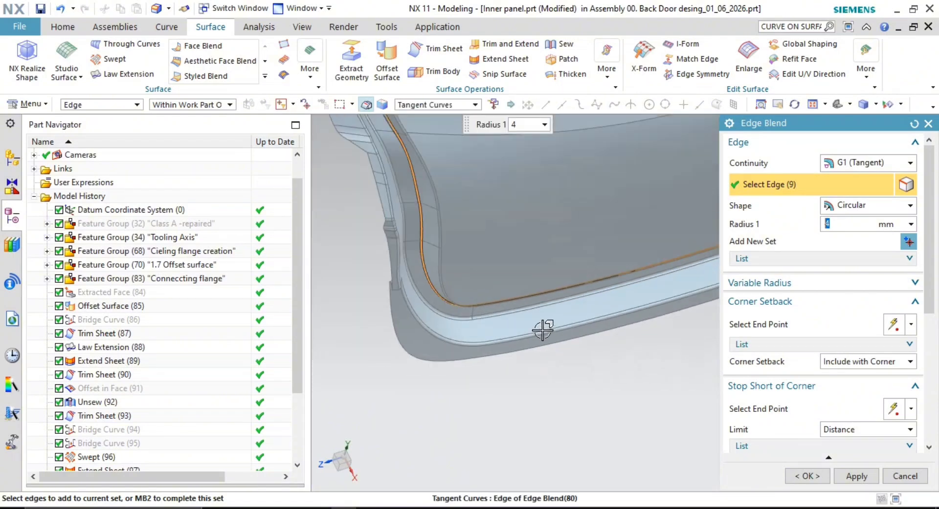
middle_click_drag(542, 331, 410, 292)
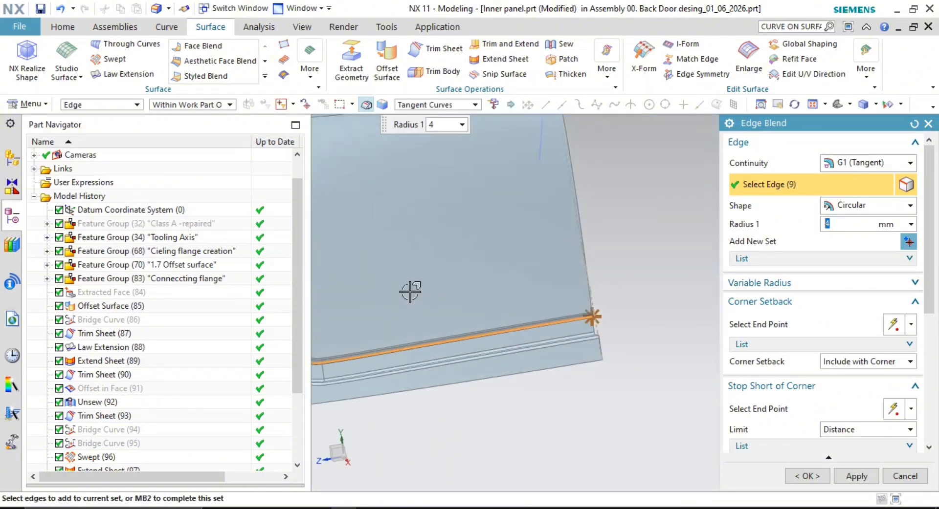
left_click(808, 477)
middle_click_drag(613, 339, 694, 337)
scroll(601, 287, "down", 4)
mouse_move(593, 283)
middle_mouse_down()
mouse_move(628, 289)
mouse_move(606, 283)
middle_mouse_up()
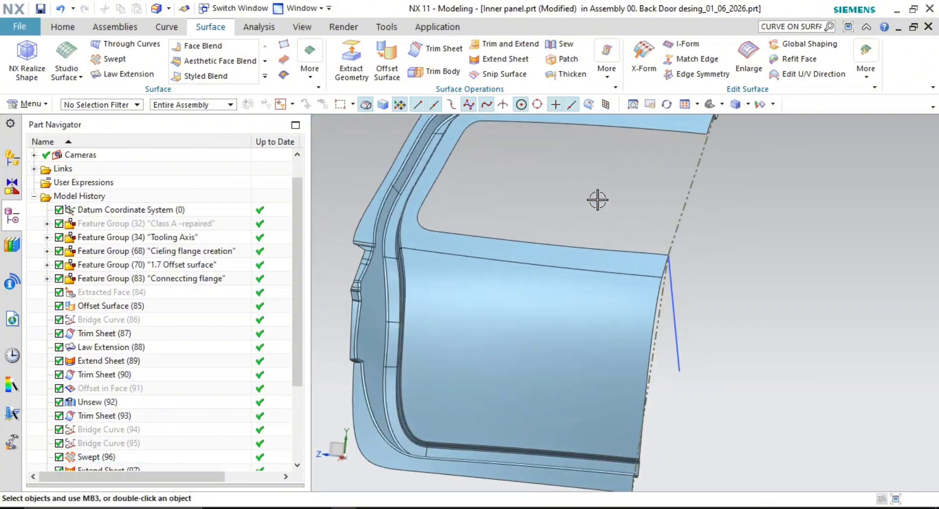
left_click(553, 50)
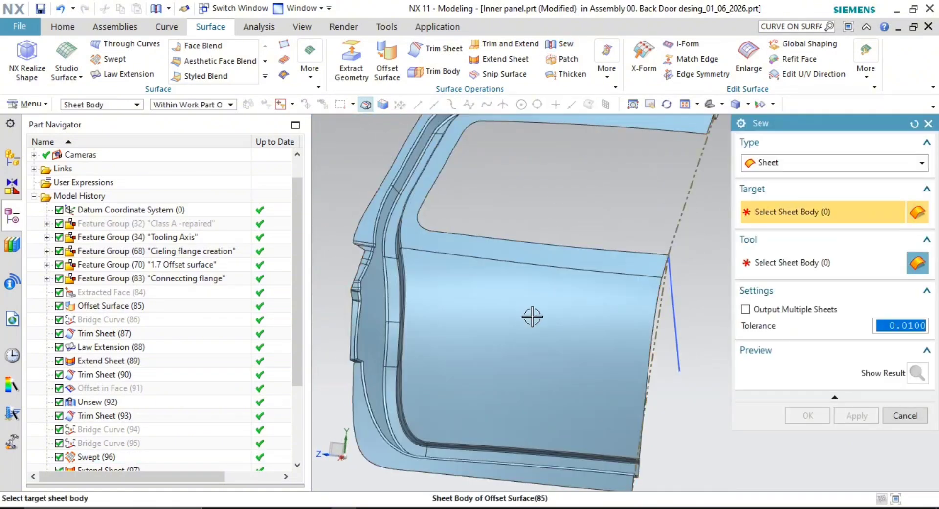
mouse_move(530, 316)
middle_mouse_down()
mouse_move(548, 323)
mouse_move(548, 310)
middle_mouse_up()
key("Escape")
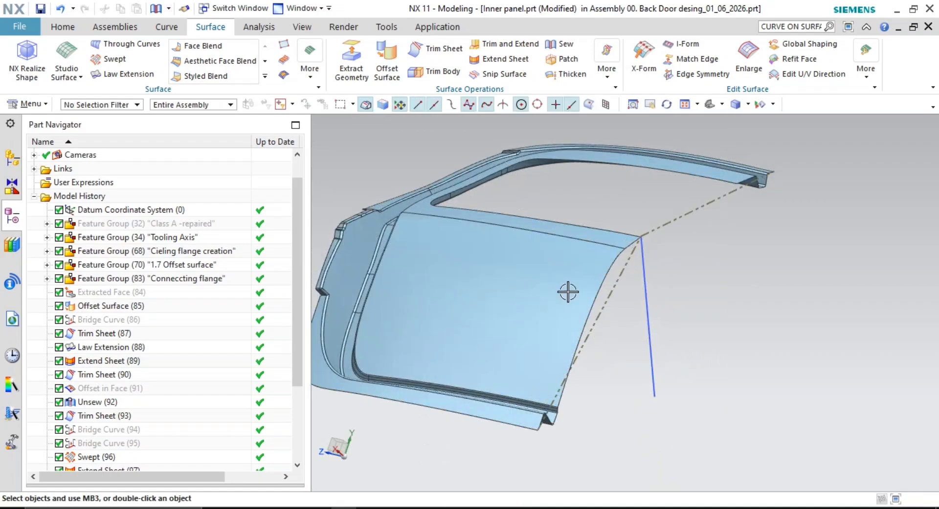
- Run a Draft Analysis on all inner panel faces along the tooling axis line with a 7° limit angle, reversing the draw direction
left_click(264, 27)
left_click(262, 54)
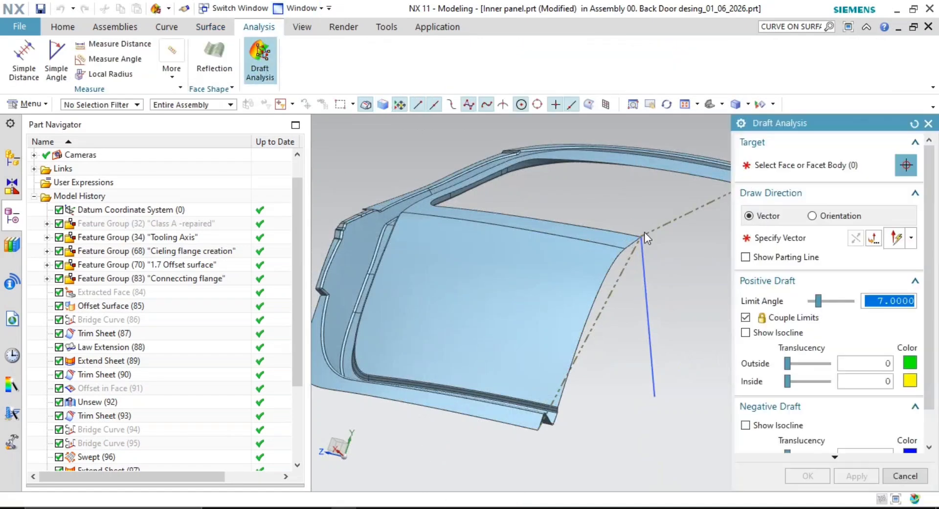
left_click(654, 330)
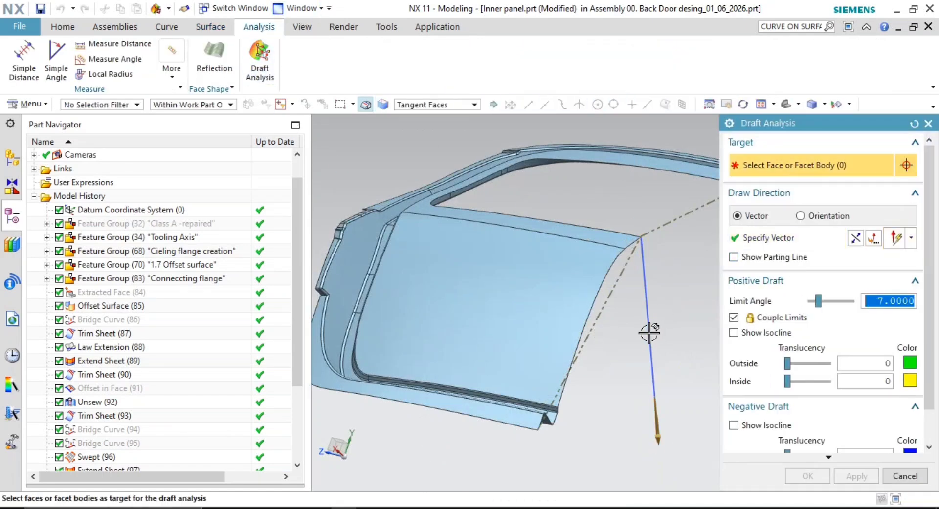
middle_click_drag(652, 329, 640, 372)
left_click(557, 341)
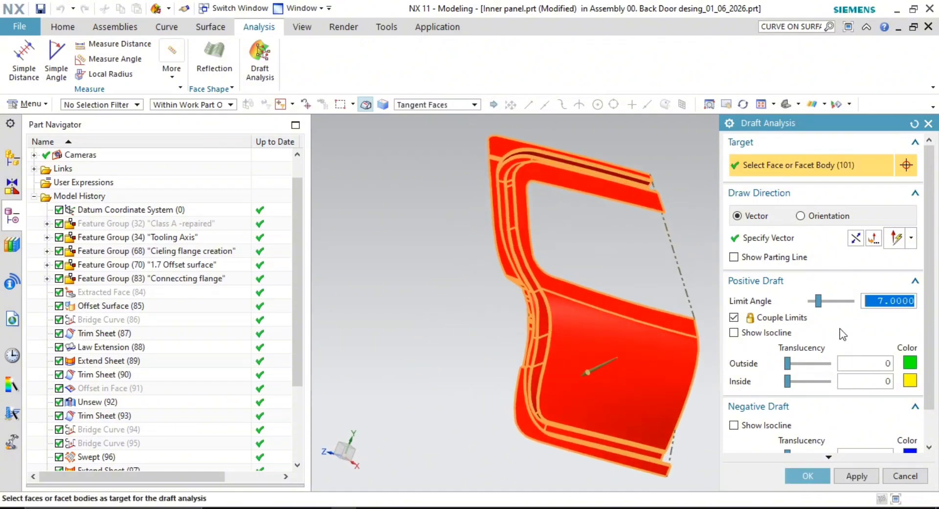
left_click(861, 240)
- Examine the draft colours around the side notch of the panel and close the analysis
mouse_move(618, 342)
middle_mouse_down()
mouse_move(535, 340)
mouse_move(621, 391)
mouse_move(566, 315)
mouse_move(533, 323)
mouse_move(545, 335)
mouse_move(499, 352)
mouse_move(541, 329)
mouse_move(511, 320)
mouse_move(542, 303)
mouse_move(518, 318)
mouse_move(532, 313)
middle_mouse_up()
scroll(469, 260, "up", 10)
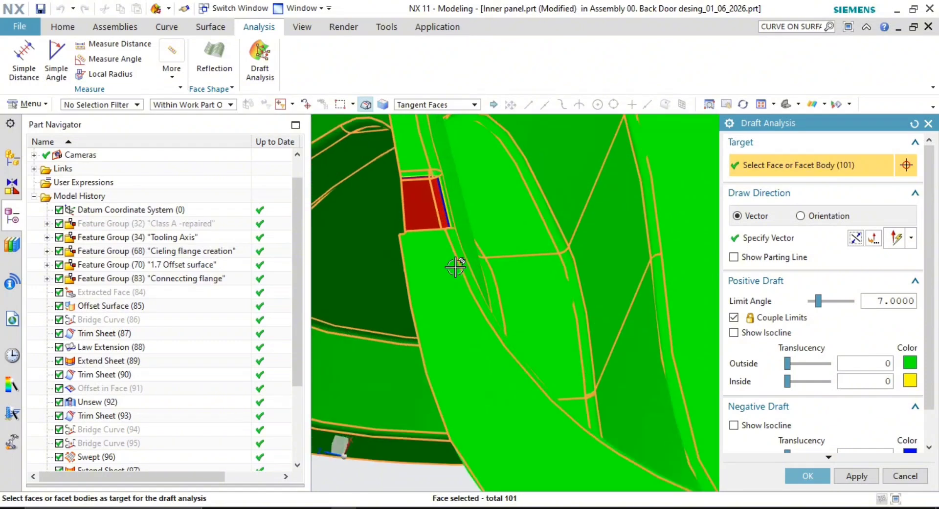
scroll(442, 276, "down", 5)
scroll(477, 280, "up", 3)
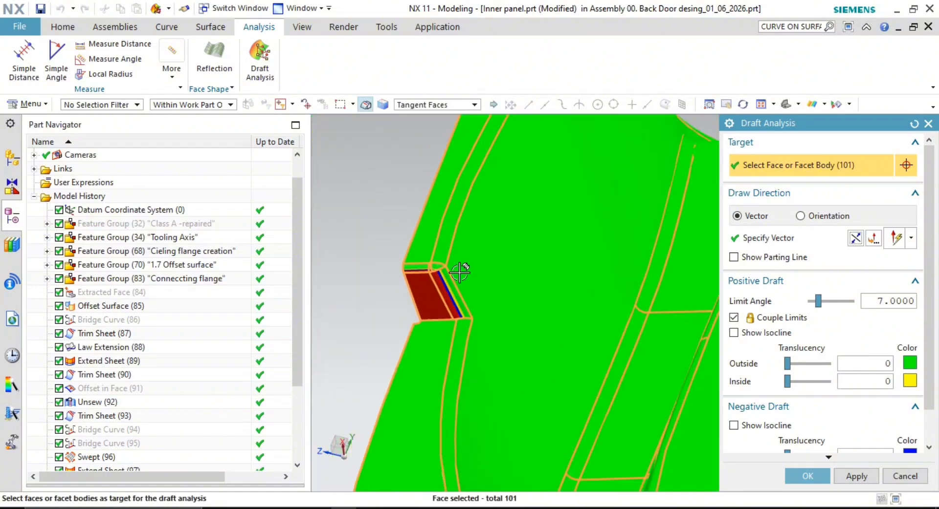
mouse_move(443, 361)
middle_mouse_down()
mouse_move(425, 381)
mouse_move(468, 374)
middle_mouse_up()
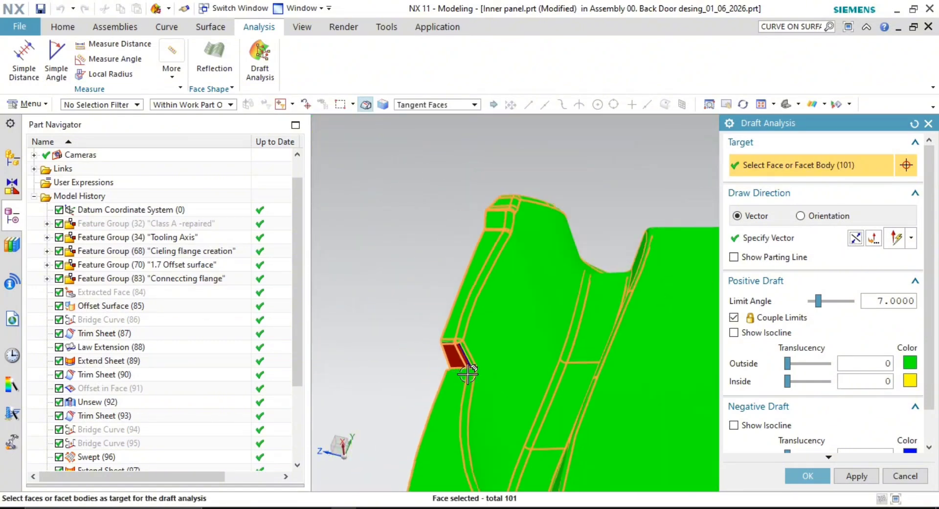
key("Escape")
- Look over the completed inner panel surface and save the part
middle_click_drag(521, 404, 541, 380)
scroll(659, 350, "up", 3)
scroll(659, 350, "down", 3)
middle_click_drag(633, 367, 697, 388)
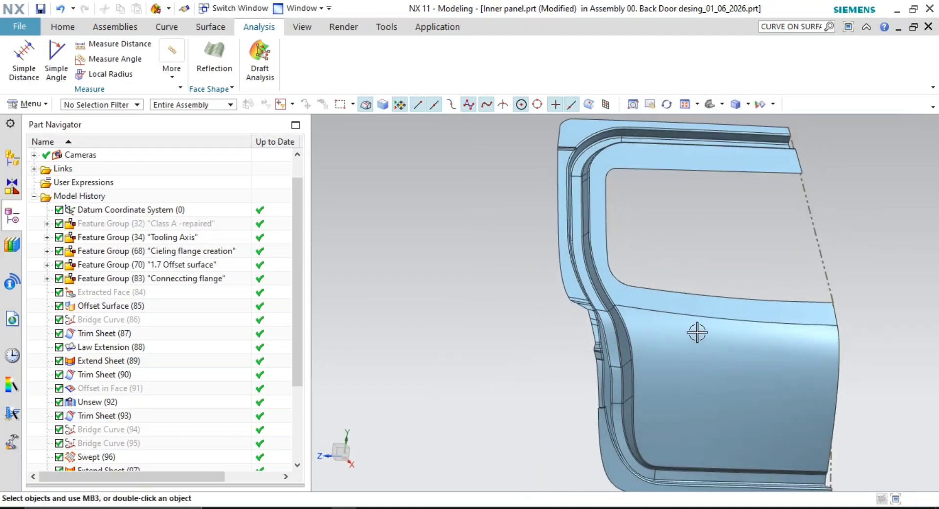
key("ctrl+s")
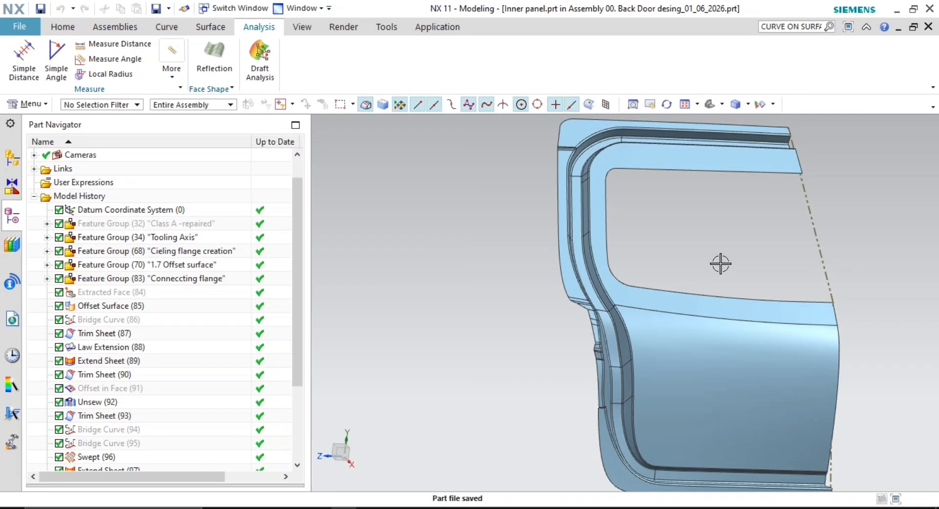
middle_click_drag(738, 383, 772, 371)
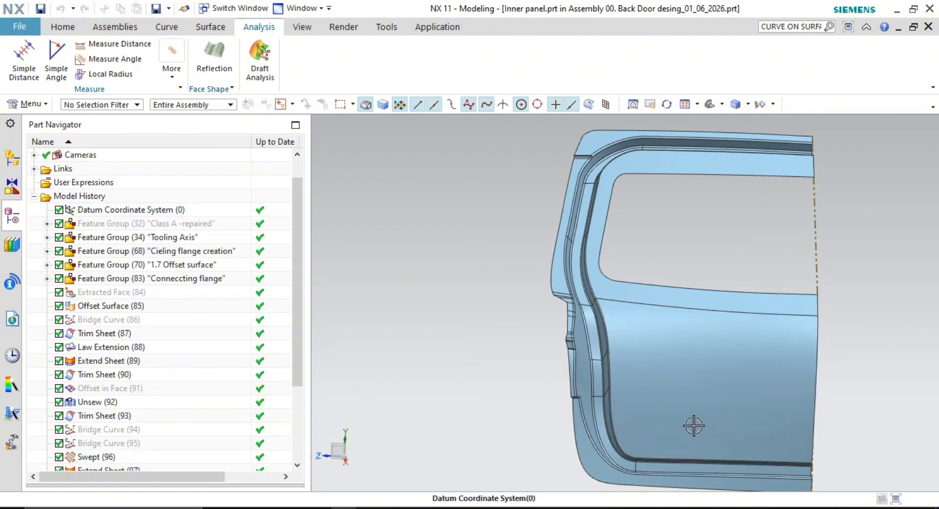
mouse_move(693, 426)
middle_mouse_down()
mouse_move(710, 324)
mouse_move(693, 416)
middle_mouse_up()
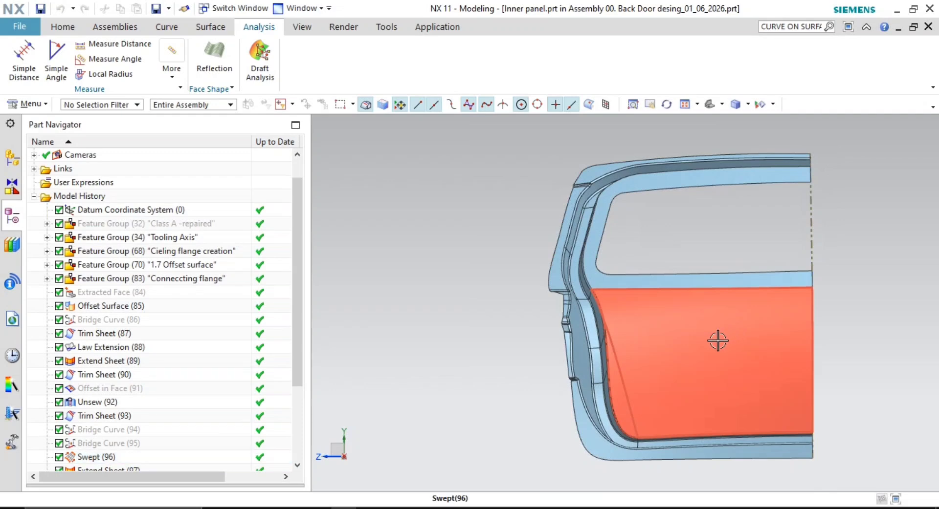
mouse_move(718, 341)
middle_mouse_down()
mouse_move(699, 346)
mouse_move(717, 345)
middle_mouse_up()
key("ctrl+s")
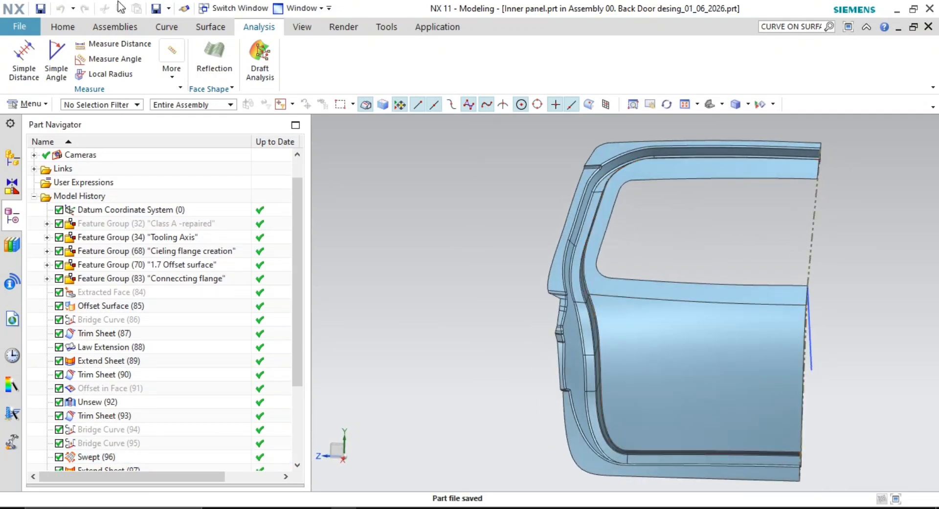
- Thicken all faces of the inner panel sheet body with Offset 1 at 0.75 mm and Offset 2 at 0 mm
left_click(222, 30)
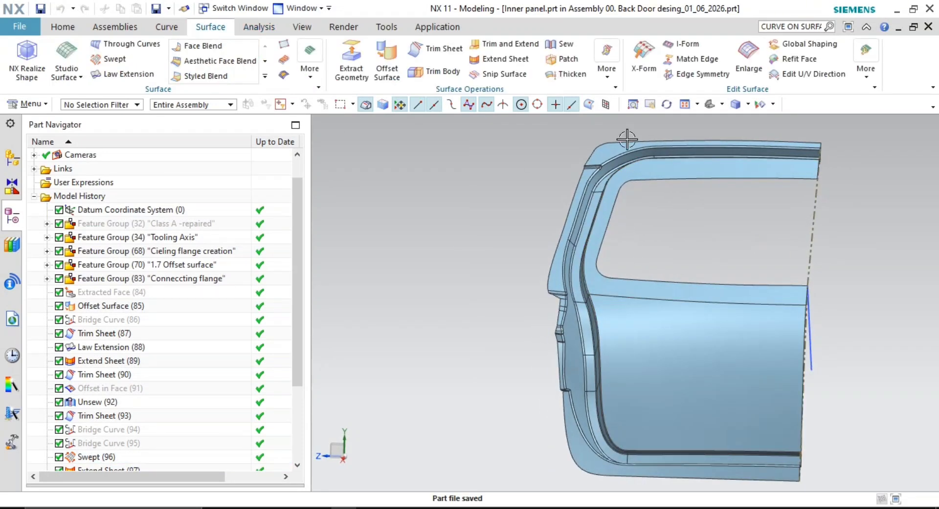
left_click(570, 76)
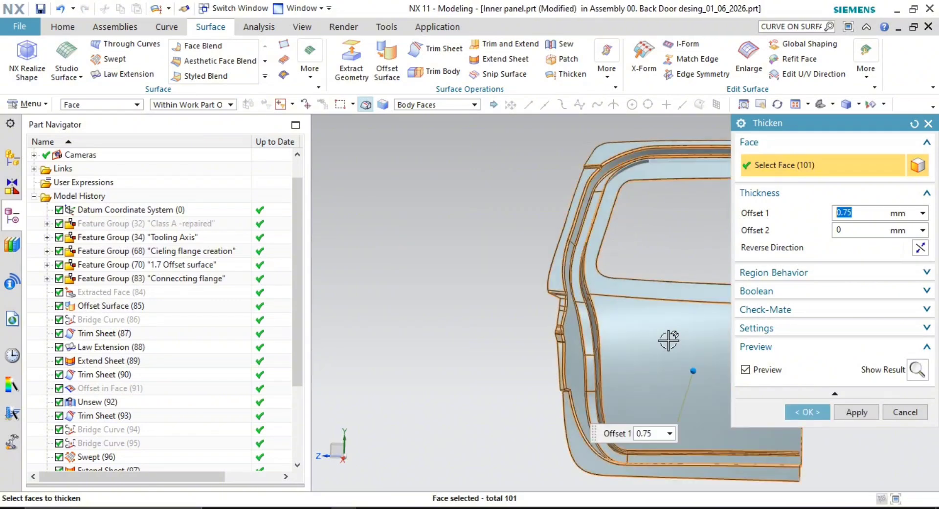
scroll(602, 338, "down", 2)
mouse_move(602, 338)
middle_mouse_down()
mouse_move(541, 335)
mouse_move(601, 337)
mouse_move(516, 278)
mouse_move(599, 354)
middle_mouse_up()
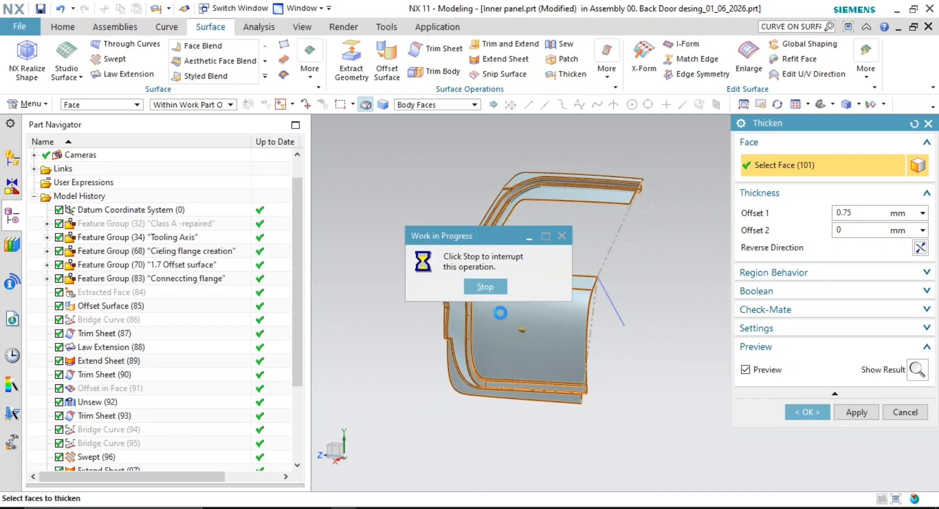
middle_click_drag(563, 370, 571, 277)
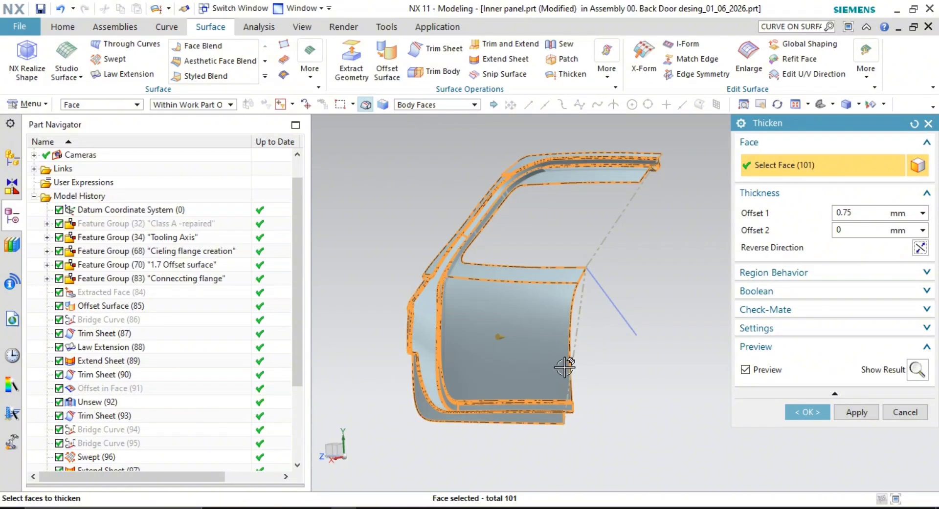
middle_click(565, 367)
middle_click_drag(562, 364, 535, 339)
middle_click_drag(667, 319, 700, 329)
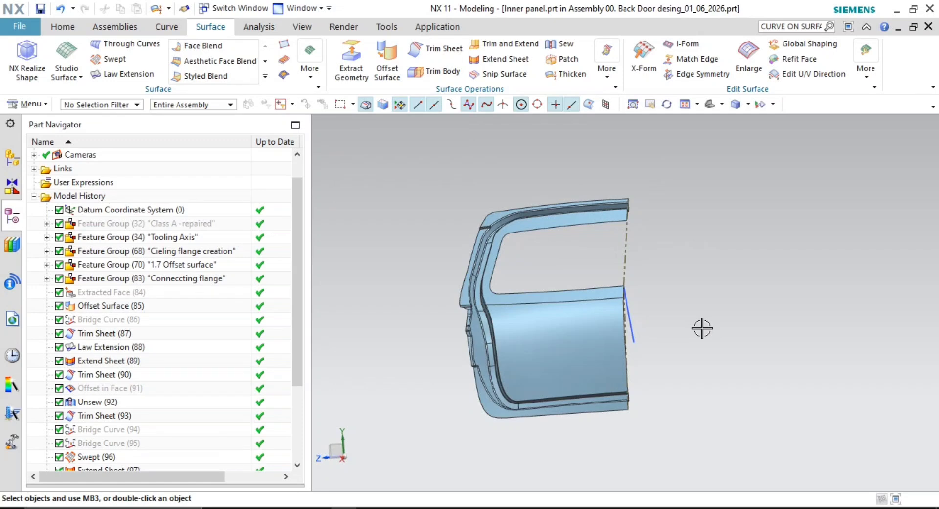